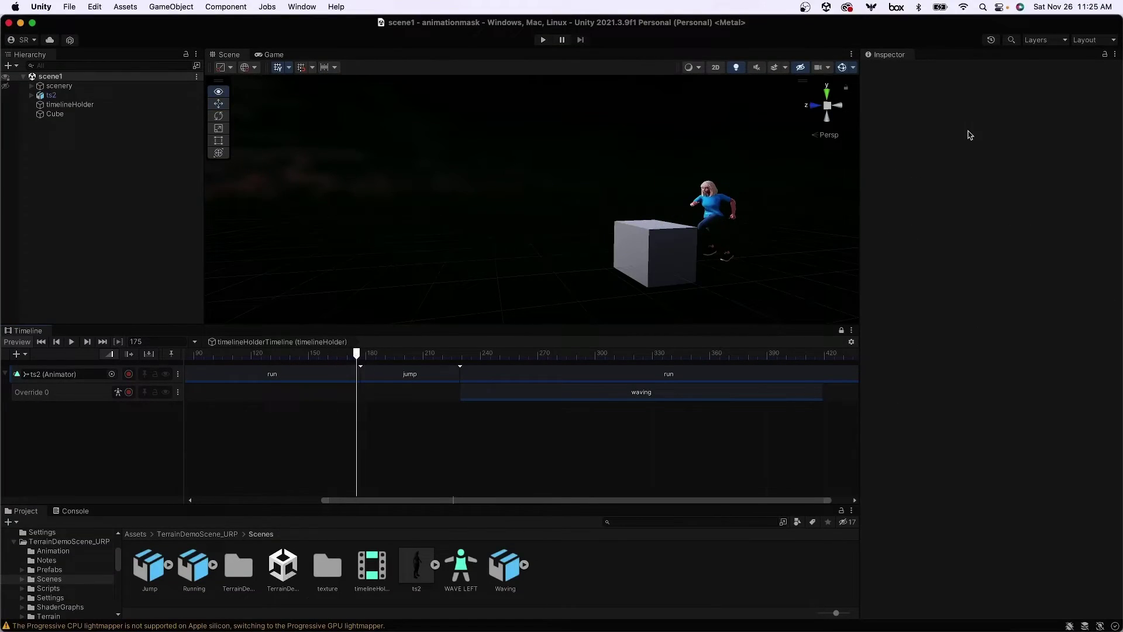
Step: Orbit the Unity Scene view for a closer look at the character beside the cube
{"action": "left_click_drag", "start_coordinate": [721, 212], "coordinate": [634, 219], "text": "alt"}
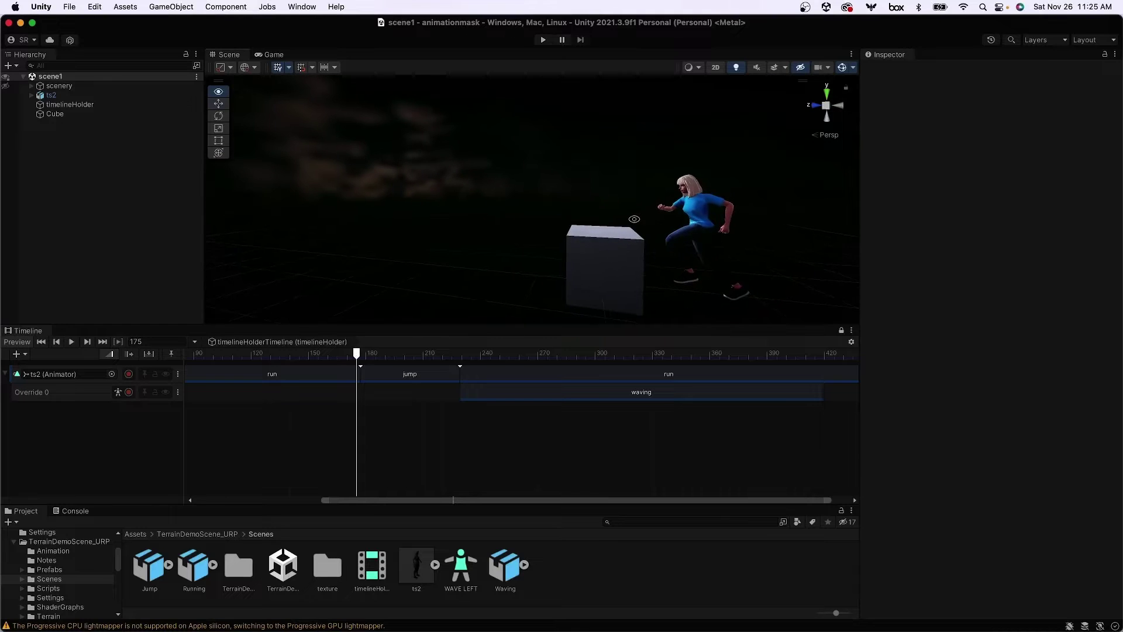
{"action": "left_click_drag", "start_coordinate": [353, 357], "coordinate": [362, 361]}
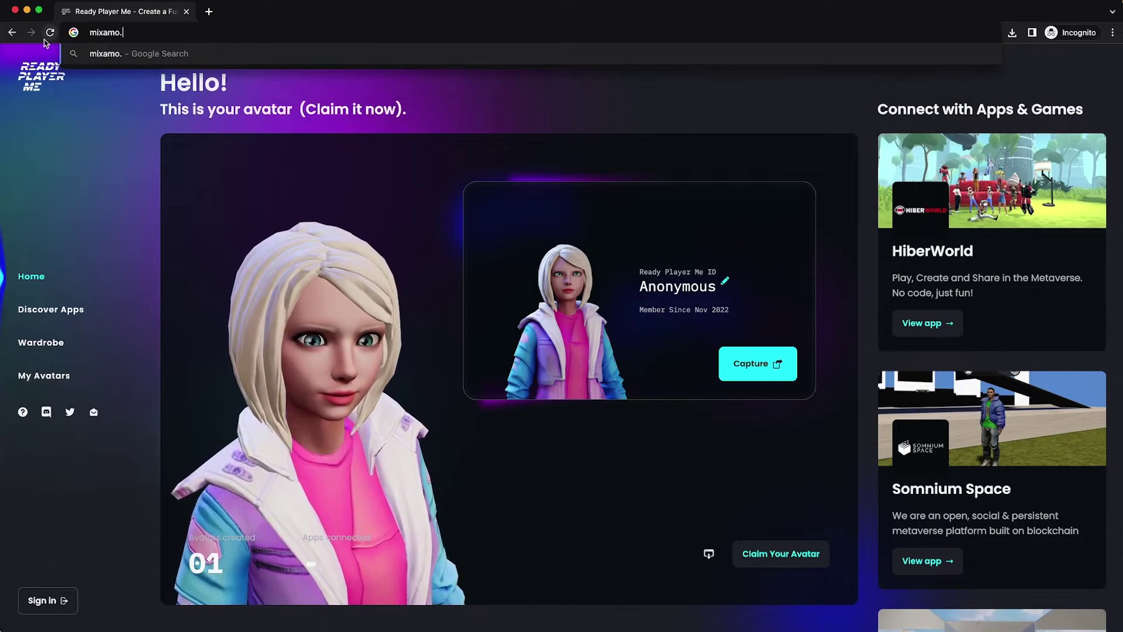
Step: Load mixamo.com in Chrome's address bar
{"action": "type", "text": ".com"}
{"action": "key", "text": "Return"}
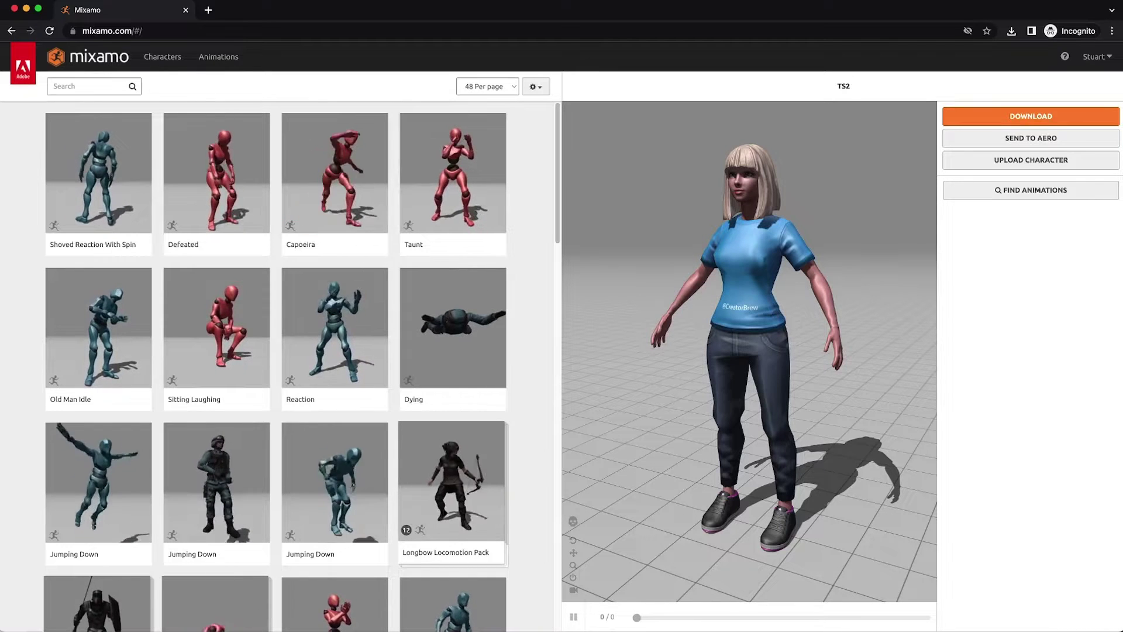
Step: Upload character3fbx from Finder and accept the auto-rigged result as the current character
{"action": "left_click", "coordinate": [217, 61]}
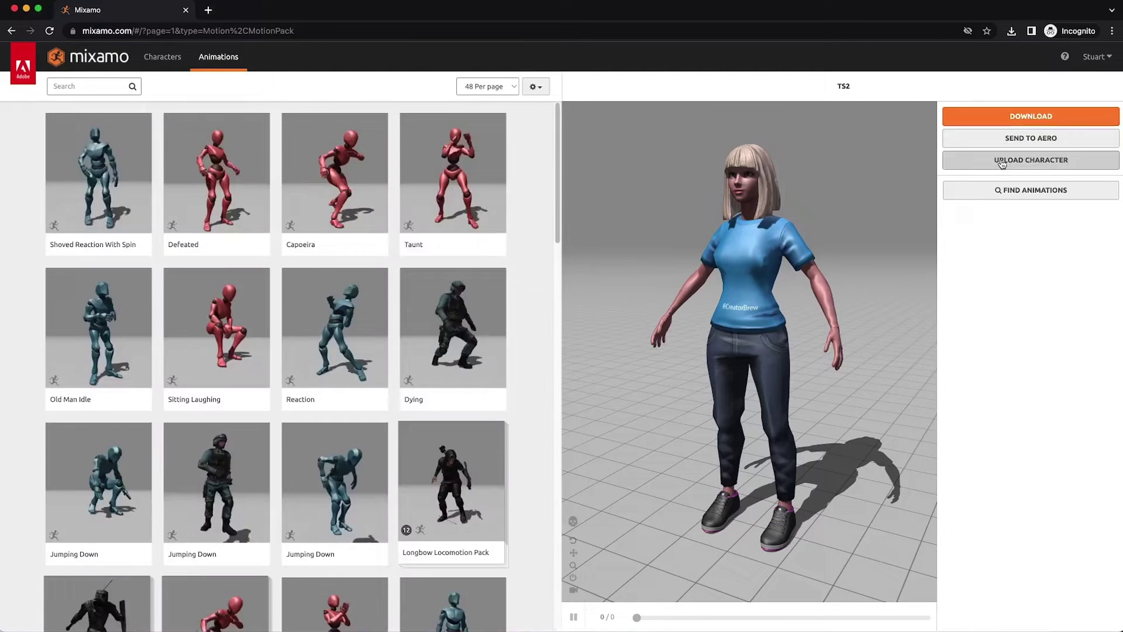
{"action": "left_click", "coordinate": [1002, 164]}
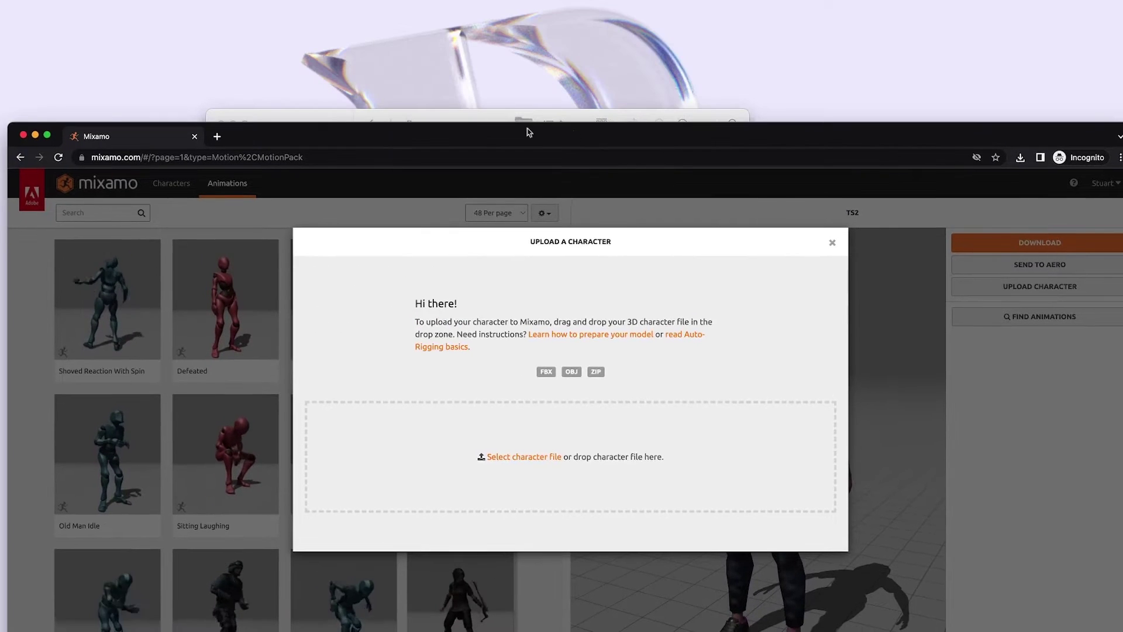
{"action": "left_click_drag", "start_coordinate": [454, 119], "coordinate": [427, 17]}
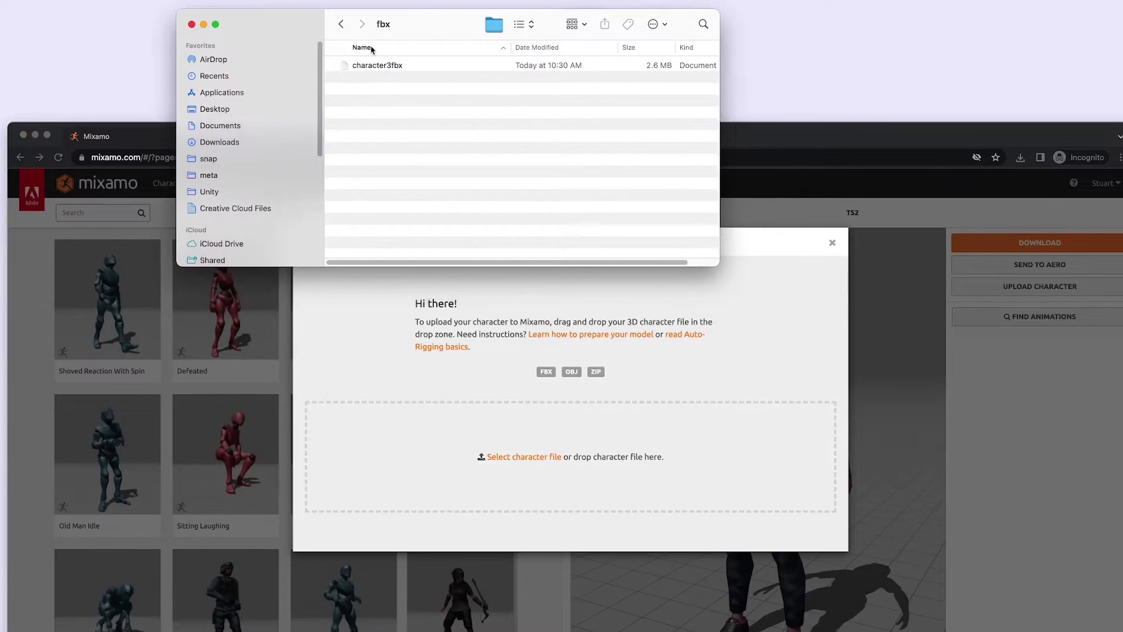
{"action": "left_click_drag", "start_coordinate": [372, 66], "coordinate": [465, 435]}
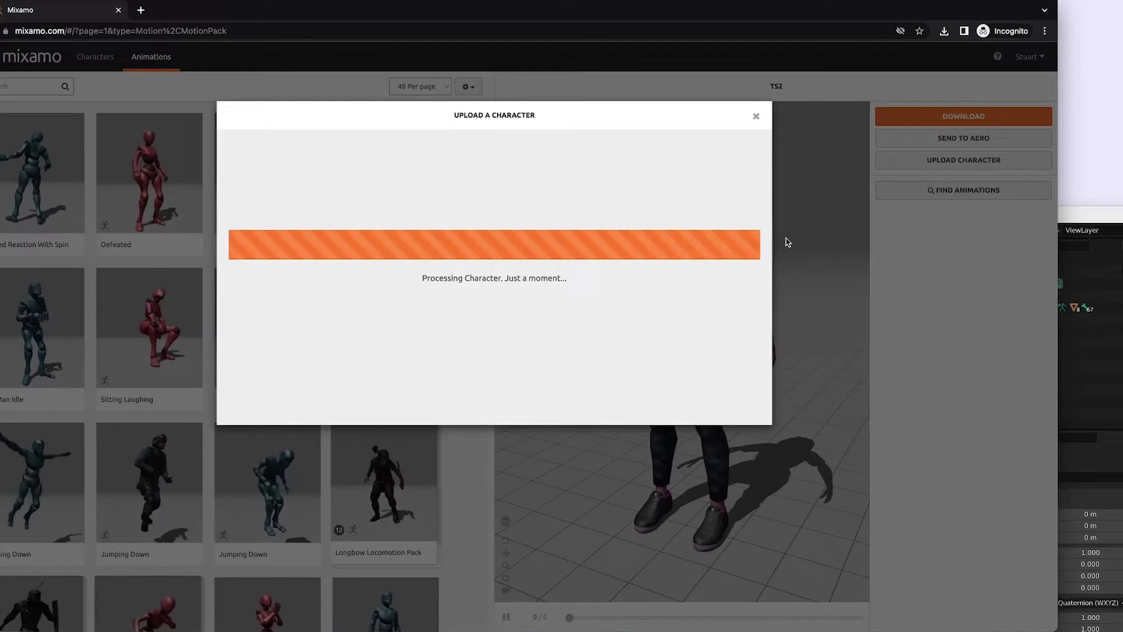
{"action": "left_click_drag", "start_coordinate": [1057, 629], "coordinate": [1122, 620]}
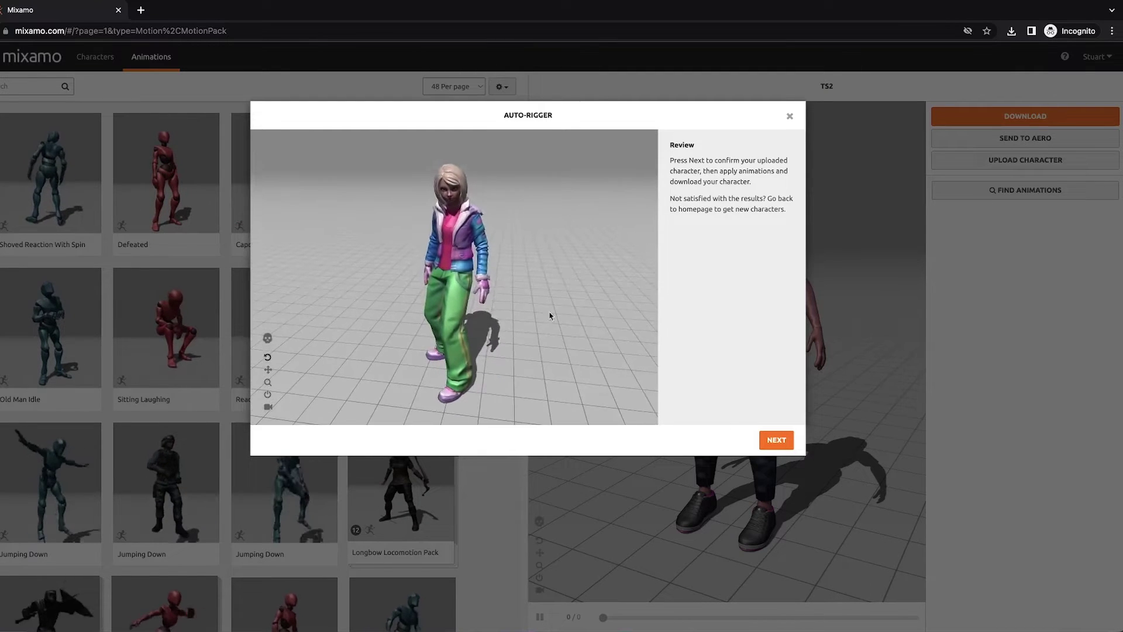
{"action": "left_click", "coordinate": [776, 442]}
{"action": "left_click", "coordinate": [776, 442]}
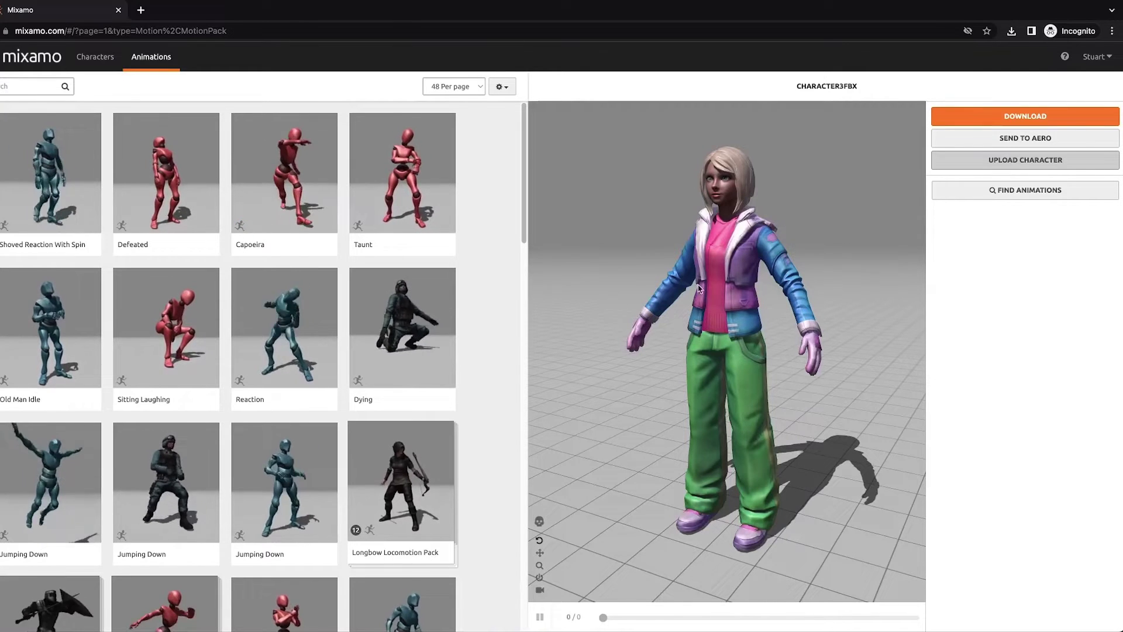
Step: Download the rigged character3 model as FBX Binary in T-pose
{"action": "left_click_drag", "start_coordinate": [699, 288], "coordinate": [762, 293]}
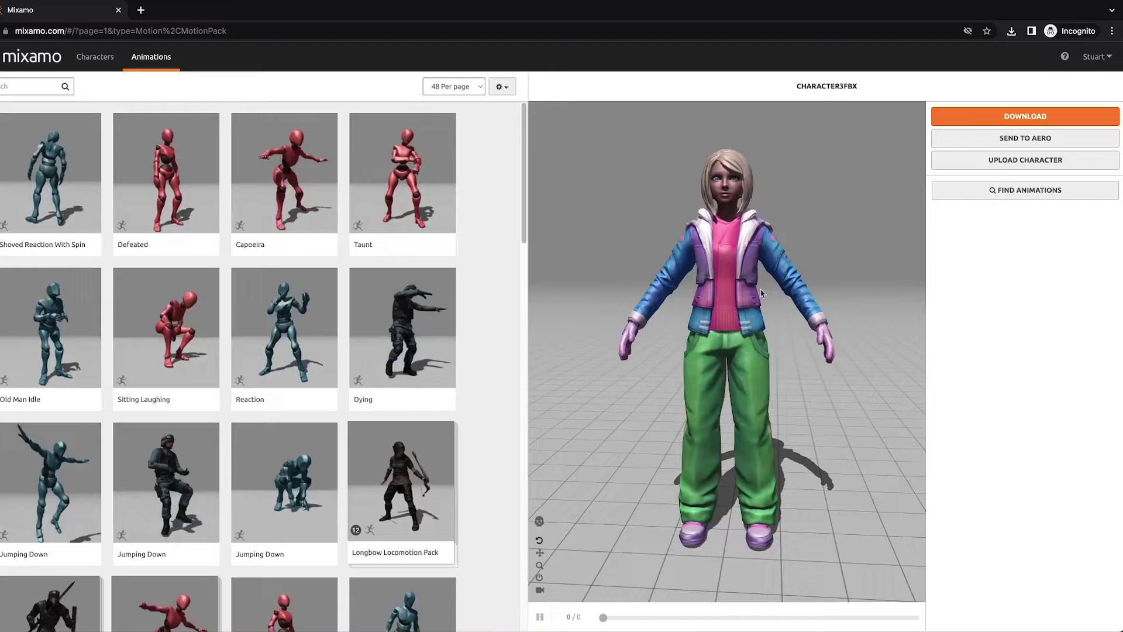
{"action": "left_click", "coordinate": [1012, 117]}
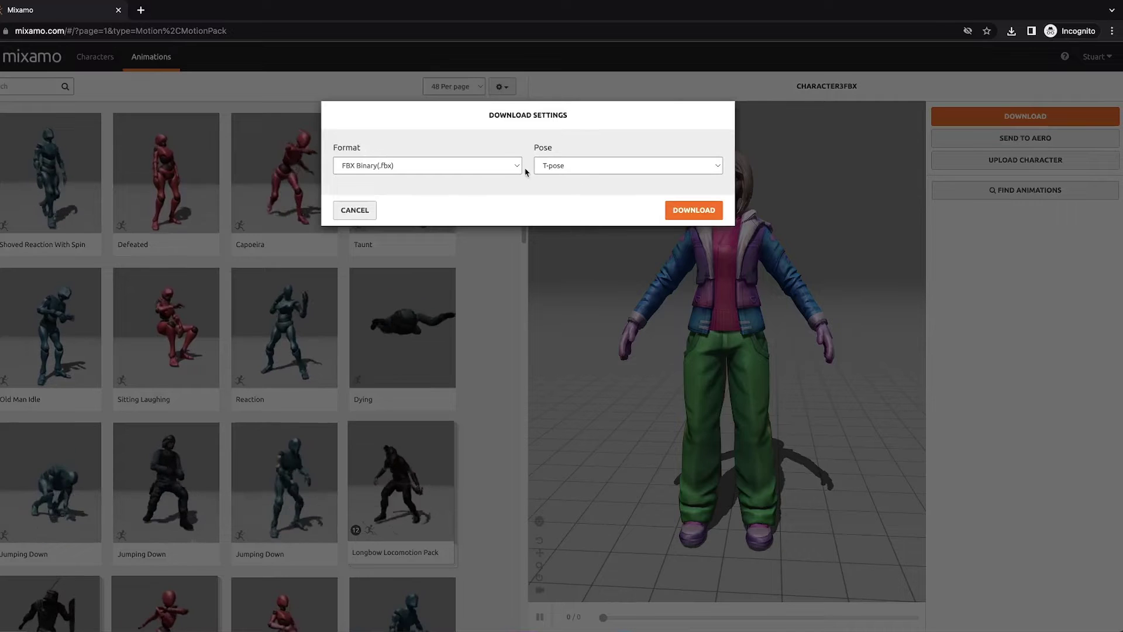
{"action": "left_click", "coordinate": [675, 211]}
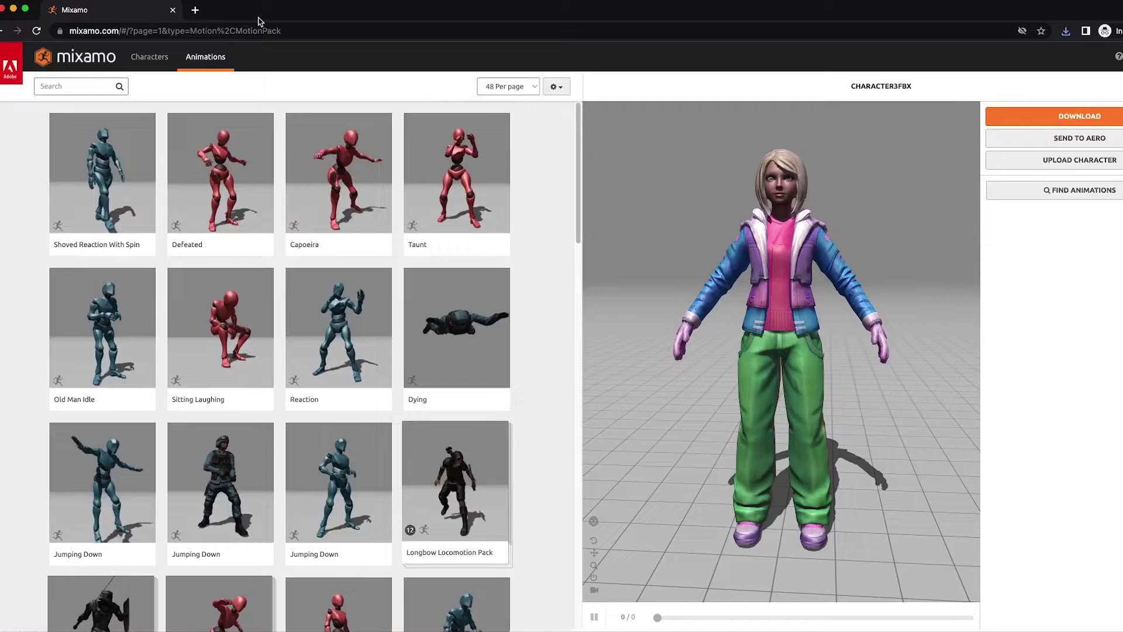
Step: Search 'wa' and apply the third Walking animation to the character
{"action": "left_click", "coordinate": [98, 87]}
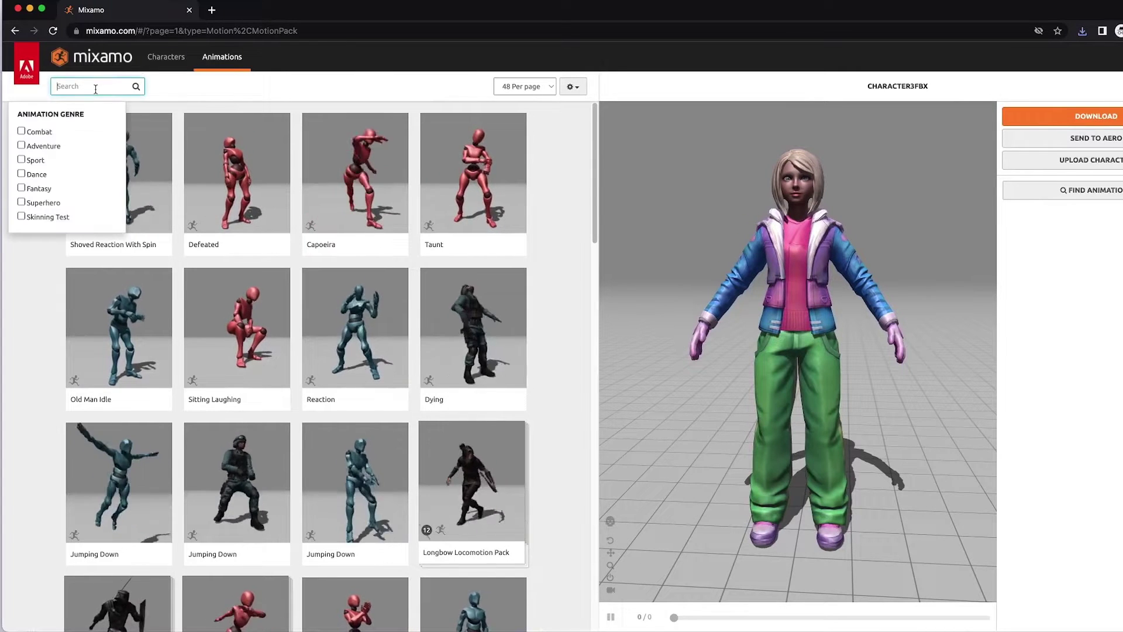
{"action": "type", "text": "walk"}
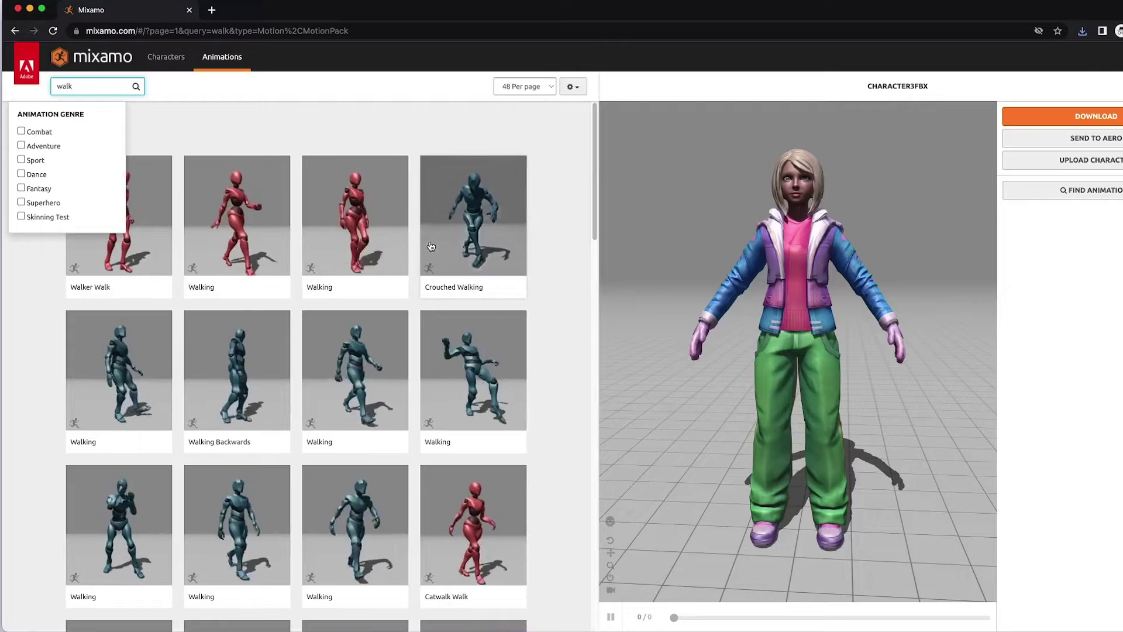
{"action": "left_click", "coordinate": [369, 230]}
{"action": "scroll", "coordinate": [747, 334], "scroll_direction": "up", "scroll_amount": 5}
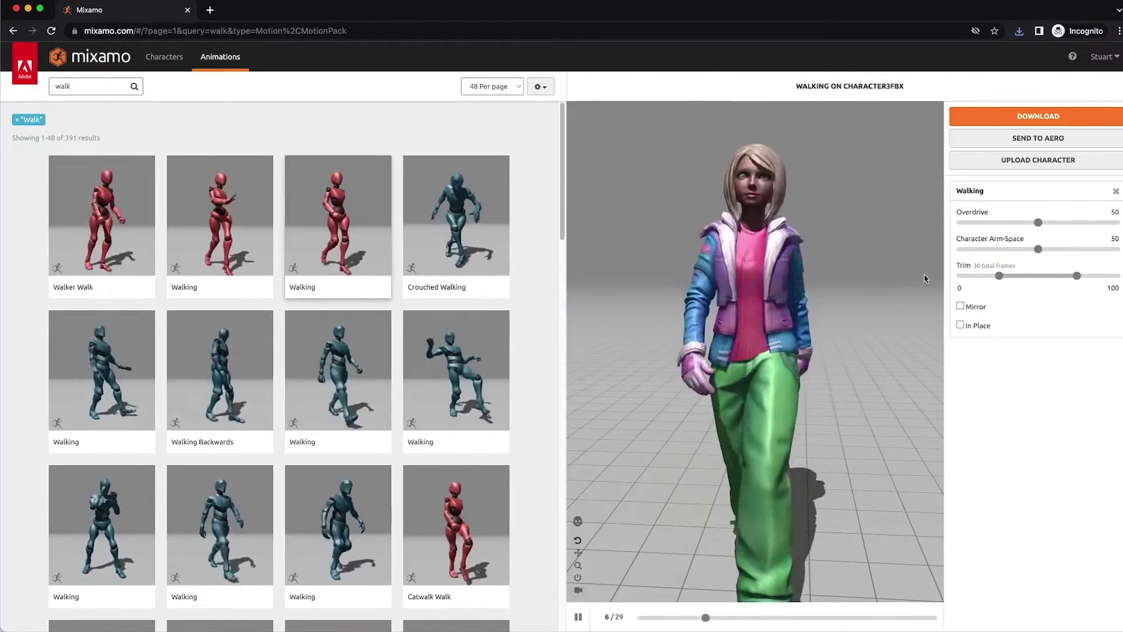
Step: Turn on In Place so the character walks without travelling forward
{"action": "left_click", "coordinate": [960, 325]}
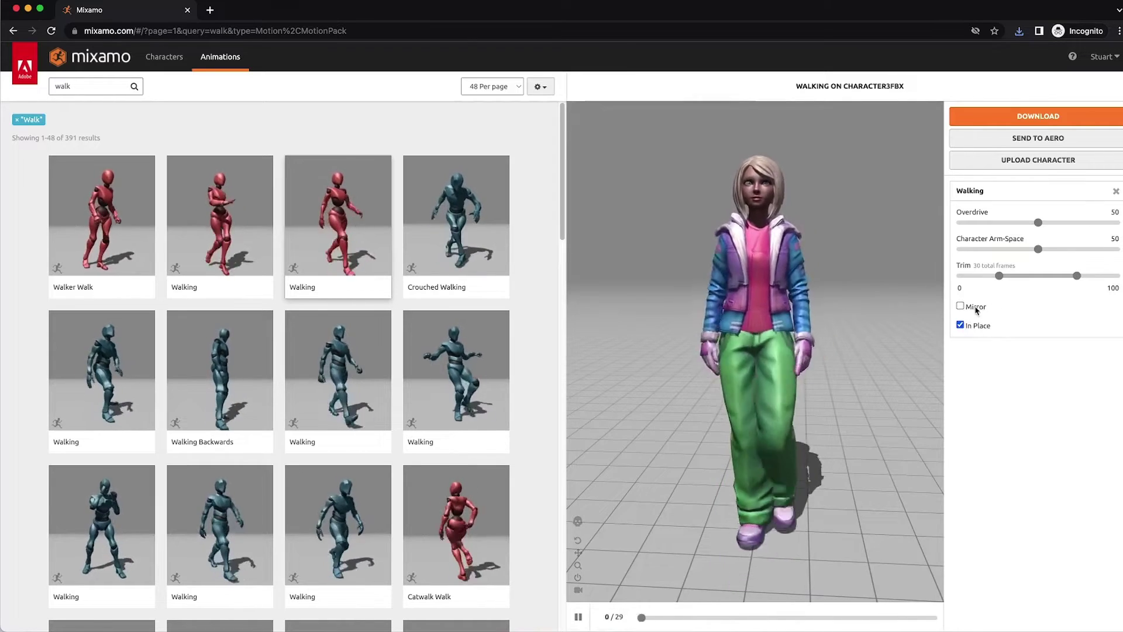
{"action": "left_click", "coordinate": [960, 306]}
{"action": "left_click", "coordinate": [961, 306]}
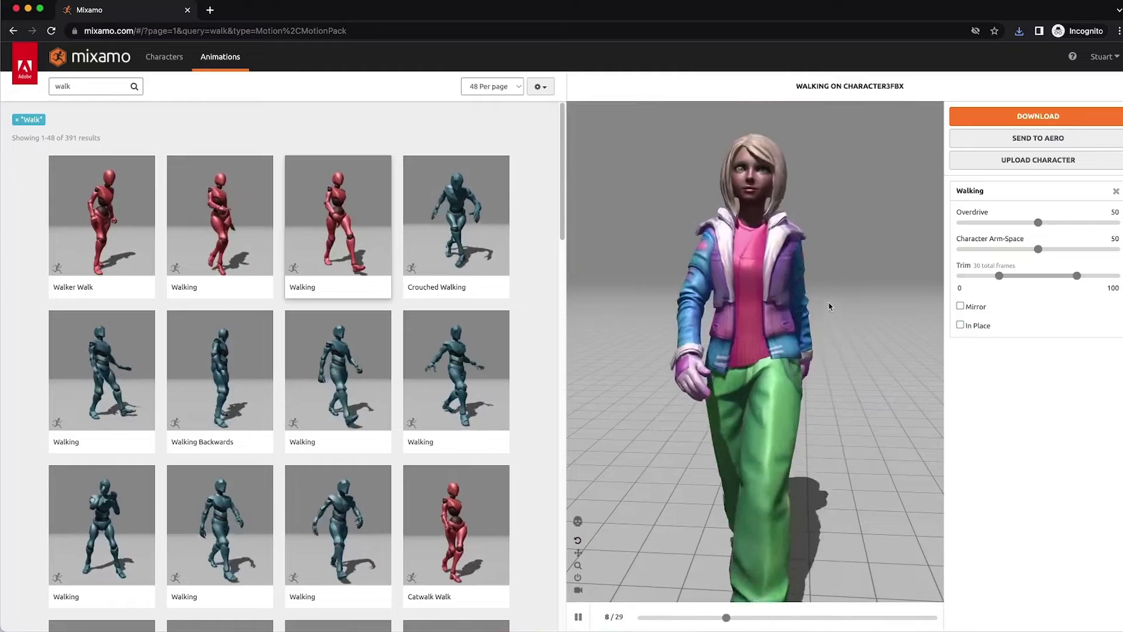
{"action": "scroll", "coordinate": [827, 308], "scroll_direction": "up", "scroll_amount": 5}
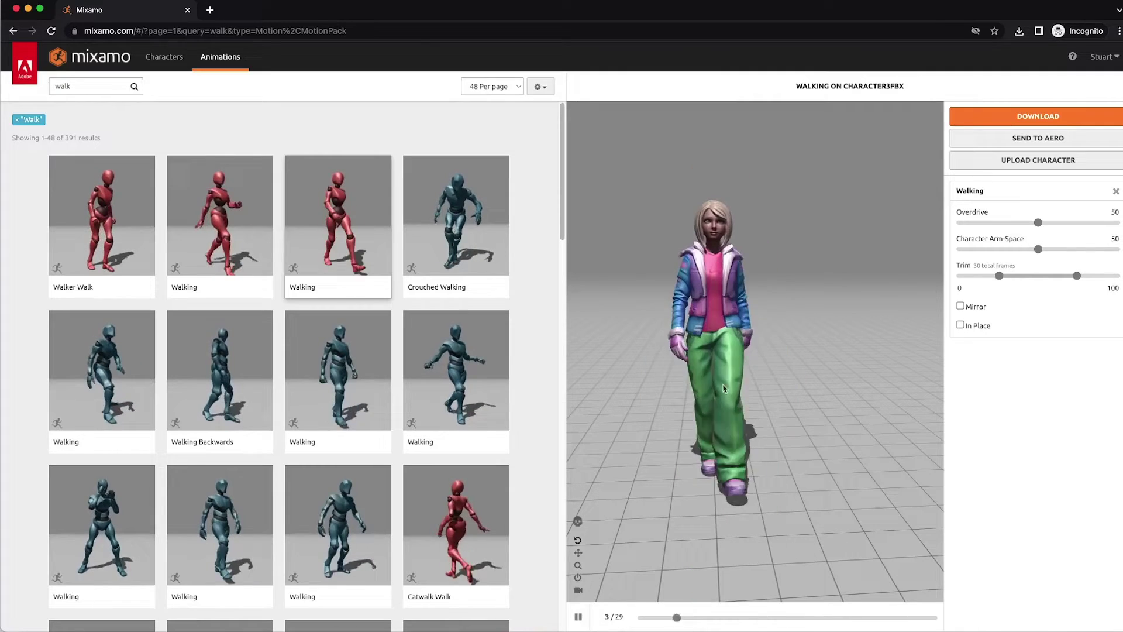
{"action": "left_click", "coordinate": [961, 326]}
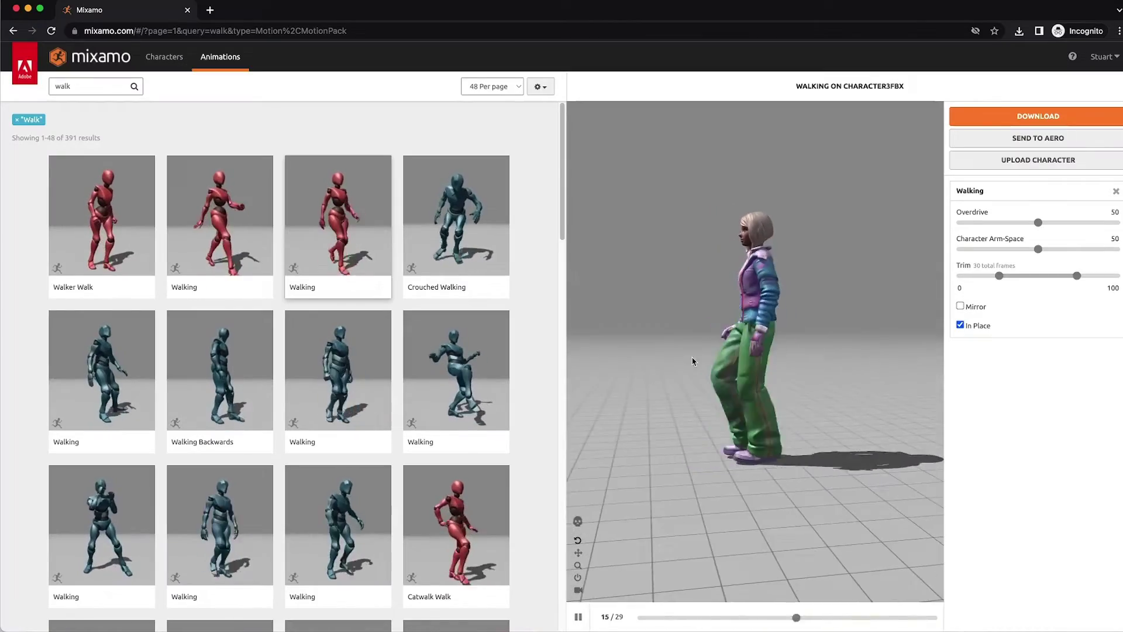
Step: Raise Character Arm-Space to 82, ease it back down, and open Download Settings
{"action": "left_click_drag", "start_coordinate": [855, 355], "coordinate": [740, 352]}
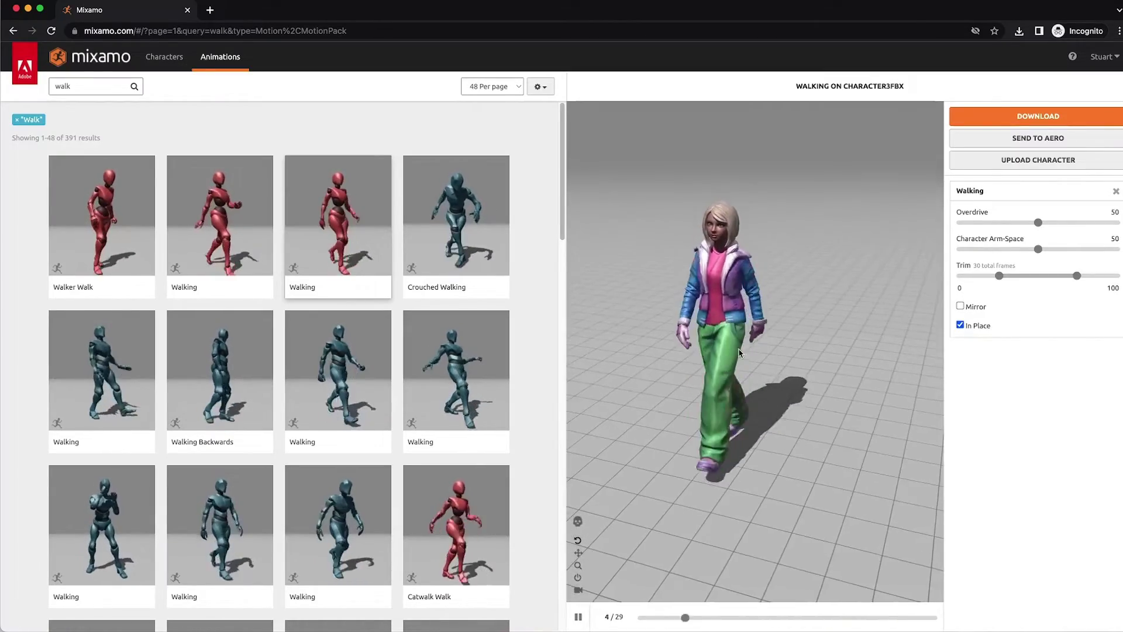
{"action": "scroll", "coordinate": [740, 352], "scroll_direction": "up", "scroll_amount": 5}
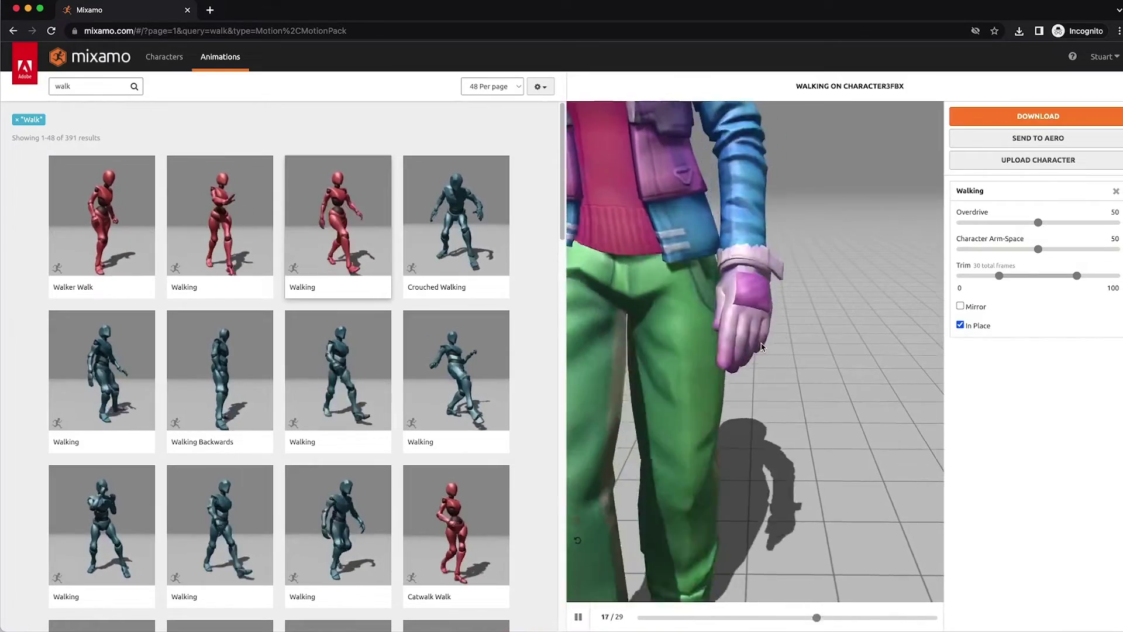
{"action": "scroll", "coordinate": [788, 305], "scroll_direction": "down", "scroll_amount": 5}
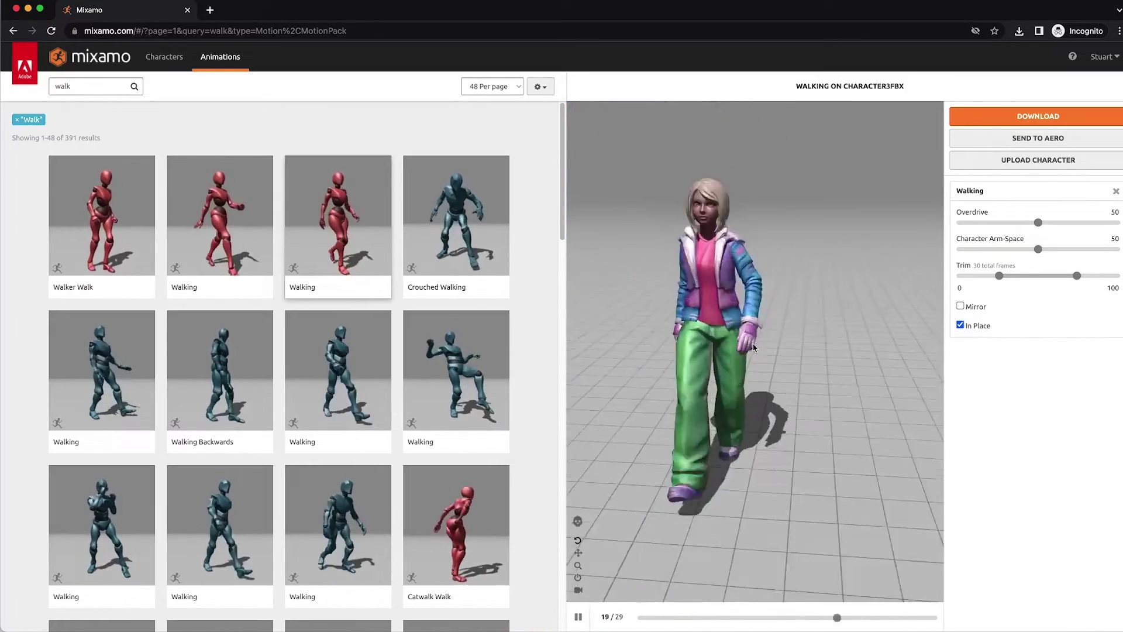
{"action": "scroll", "coordinate": [784, 306], "scroll_direction": "up", "scroll_amount": 5}
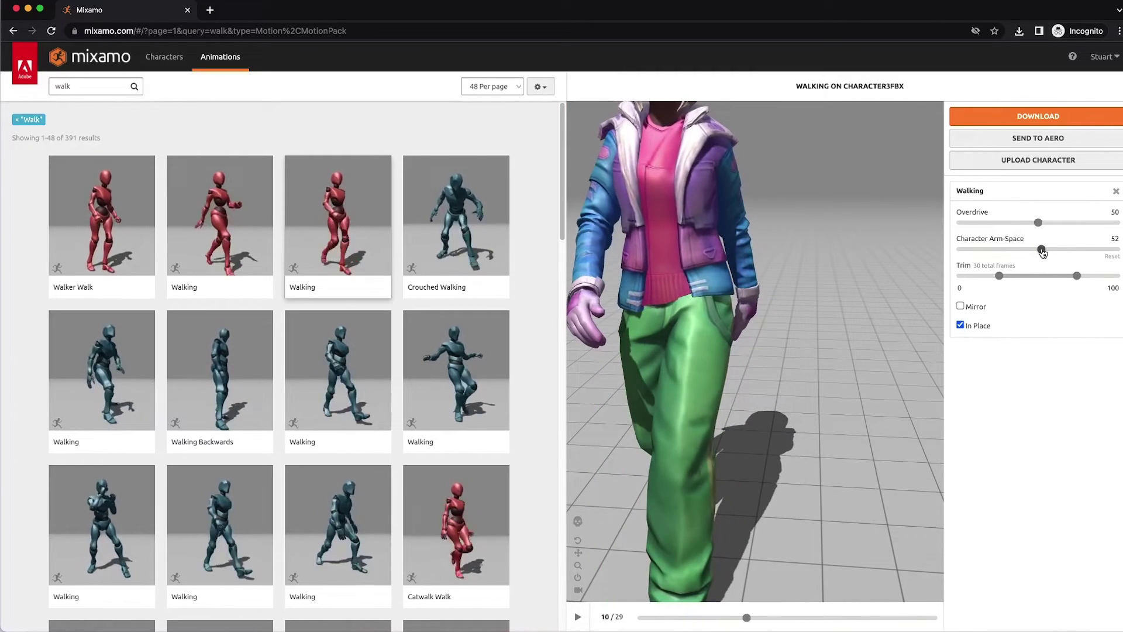
{"action": "left_click", "coordinate": [1047, 250]}
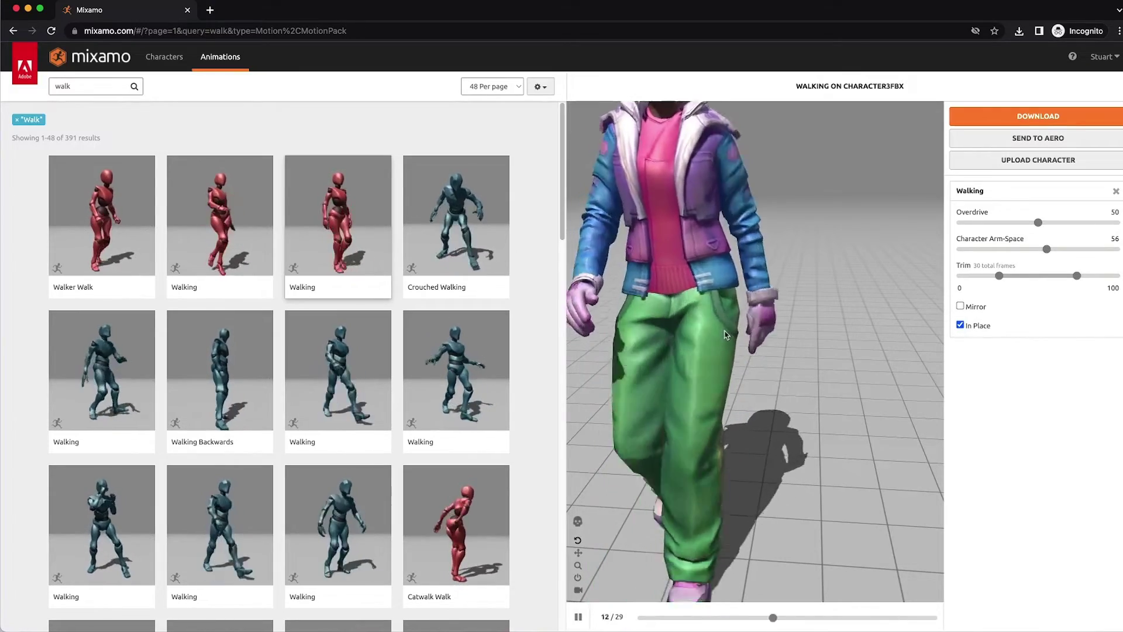
{"action": "left_click_drag", "start_coordinate": [1047, 250], "coordinate": [1088, 251]}
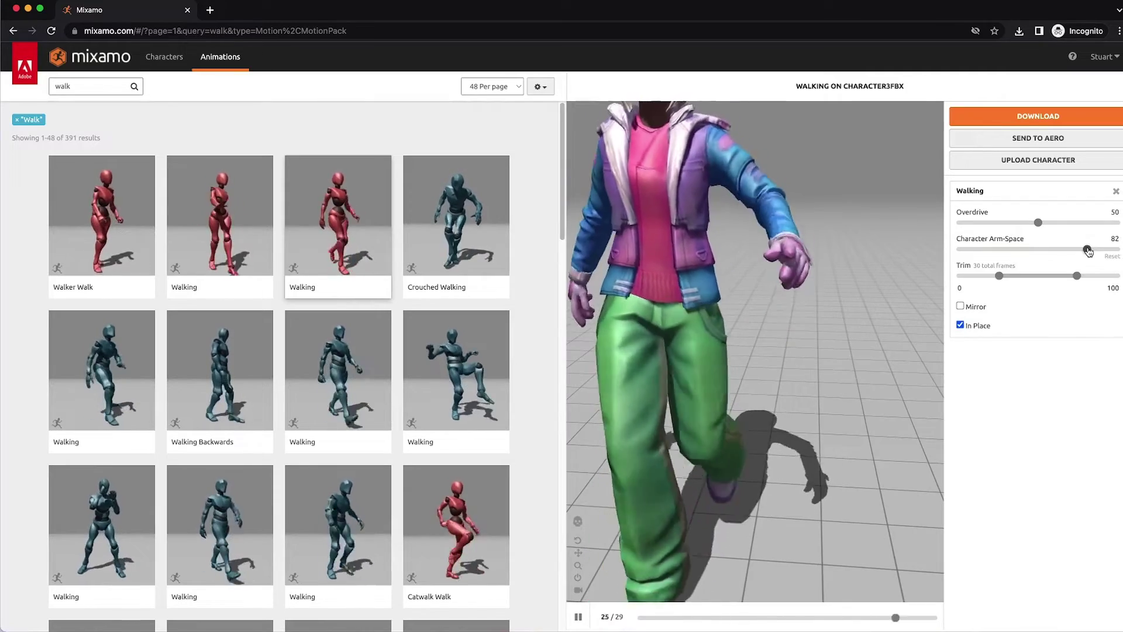
{"action": "scroll", "coordinate": [772, 282], "scroll_direction": "down", "scroll_amount": 5}
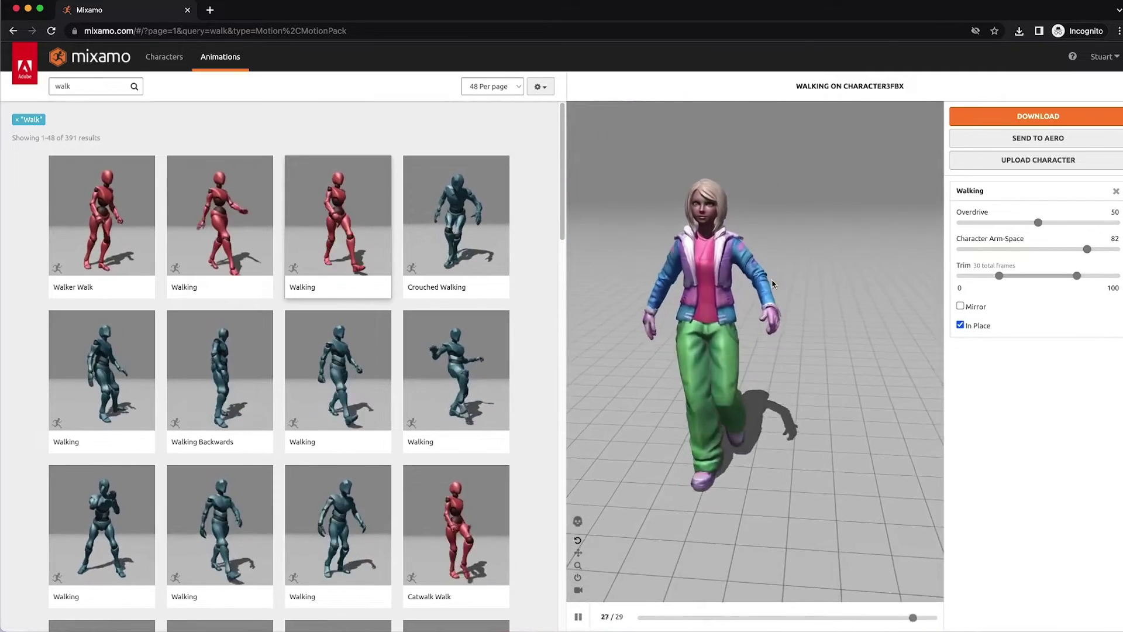
{"action": "scroll", "coordinate": [772, 284], "scroll_direction": "up", "scroll_amount": 5}
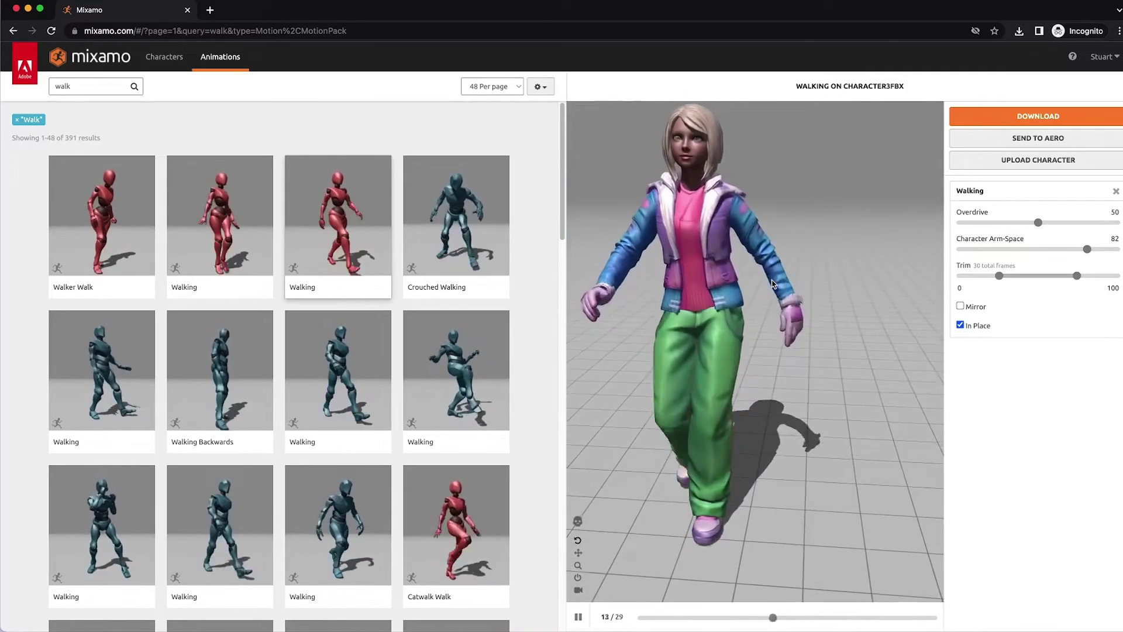
{"action": "left_click_drag", "start_coordinate": [1087, 250], "coordinate": [1059, 250]}
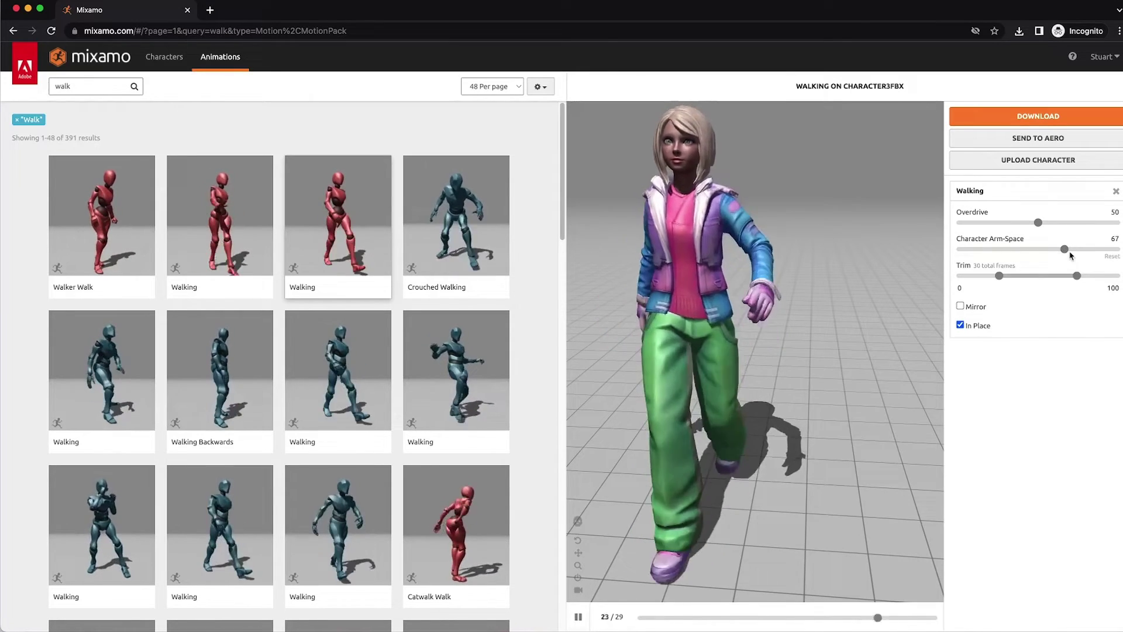
{"action": "left_click", "coordinate": [1021, 116]}
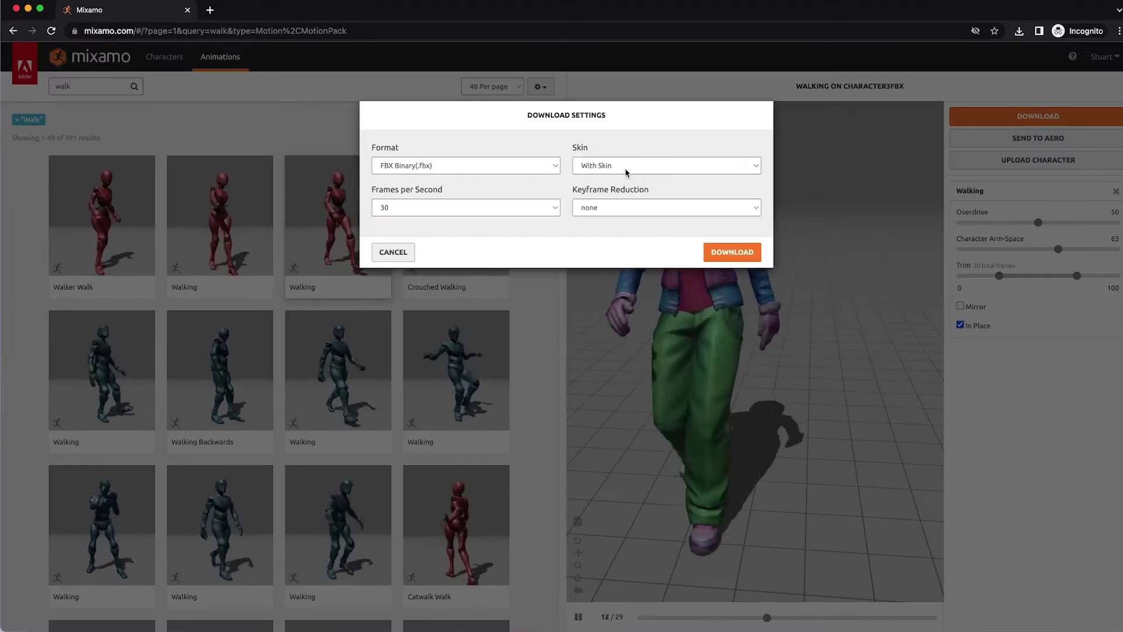
Step: Download the Walking animation as FBX Binary at 30 fps, set to Without Skin
{"action": "left_click", "coordinate": [818, 371]}
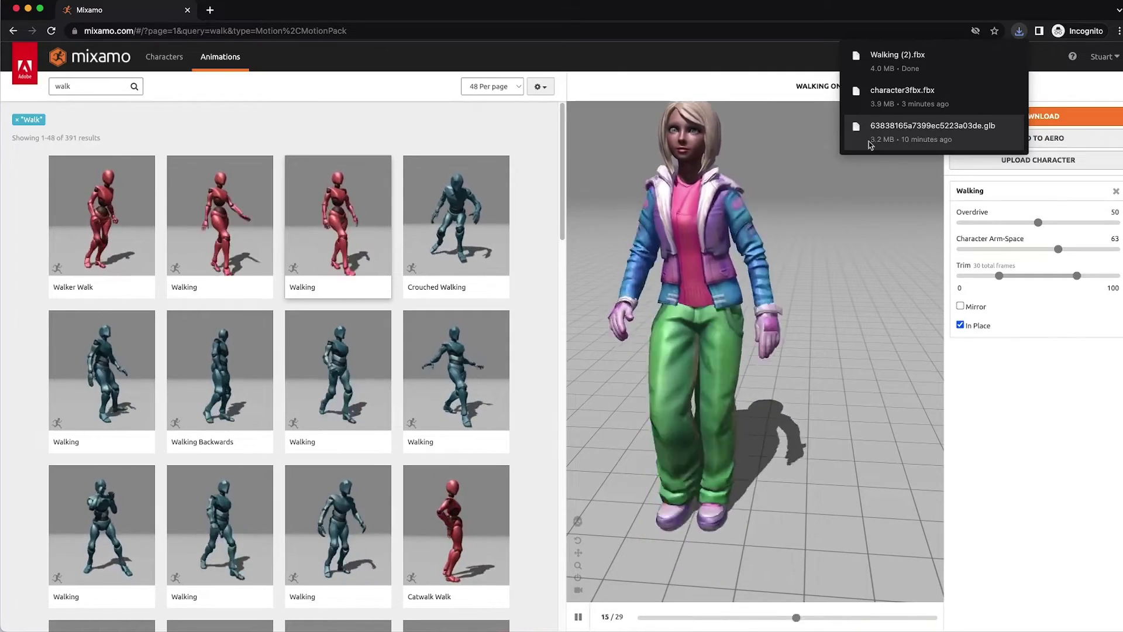
{"action": "left_click", "coordinate": [1039, 116]}
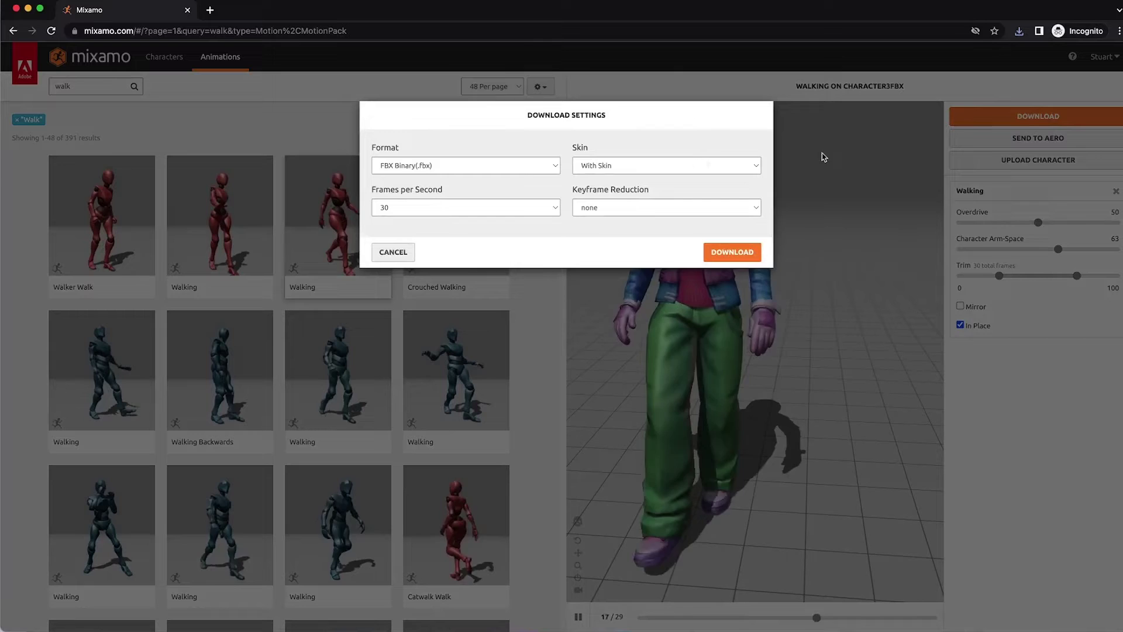
{"action": "left_click", "coordinate": [592, 166]}
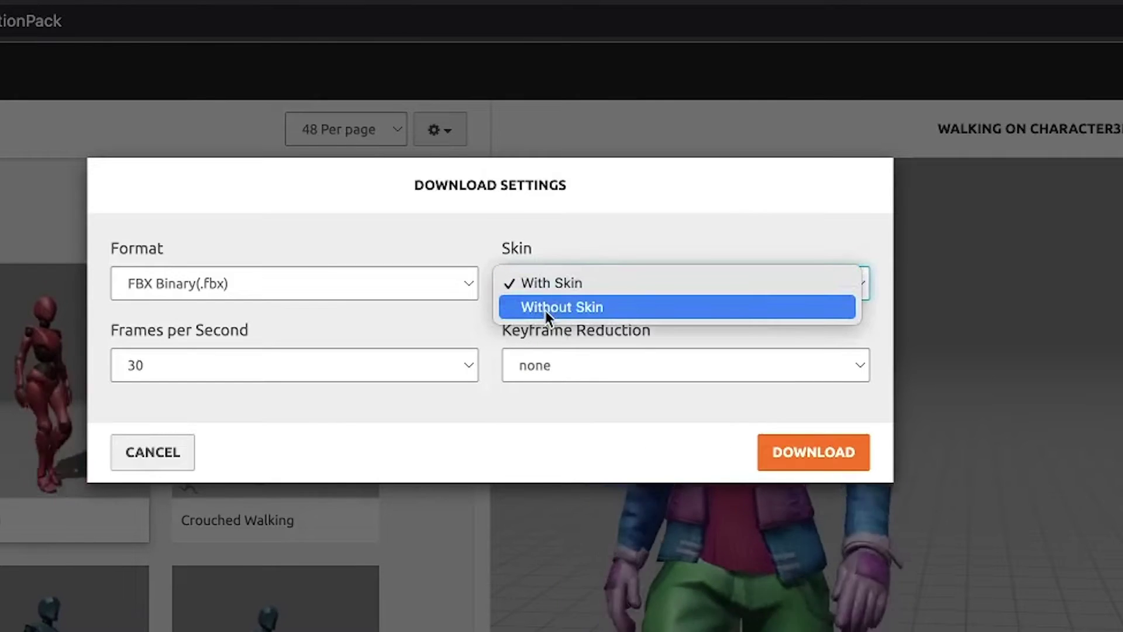
{"action": "left_click", "coordinate": [545, 308]}
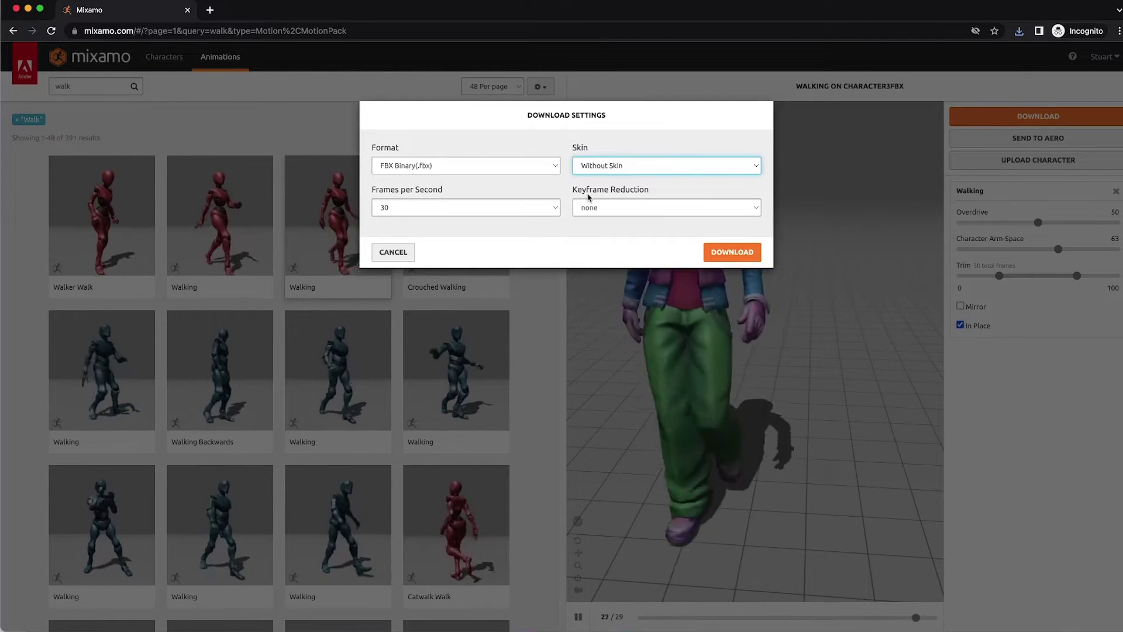
{"action": "left_click", "coordinate": [735, 251]}
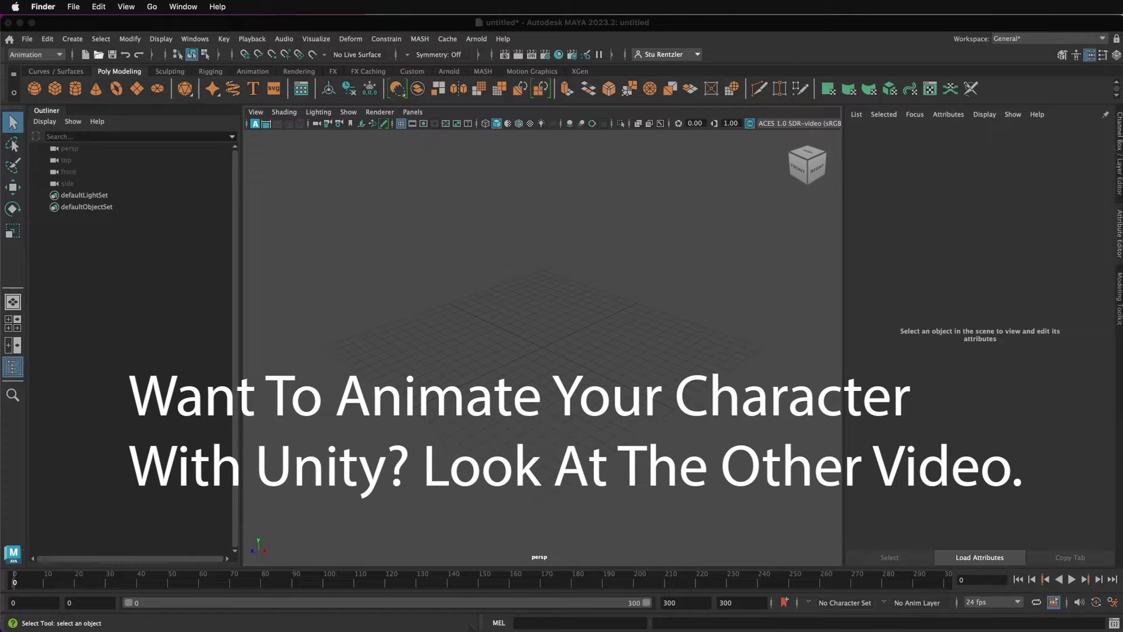
Step: Import Walking_character.fbx into the viewport and scrub through its walk
{"action": "left_click_drag", "start_coordinate": [826, 268], "coordinate": [483, 343]}
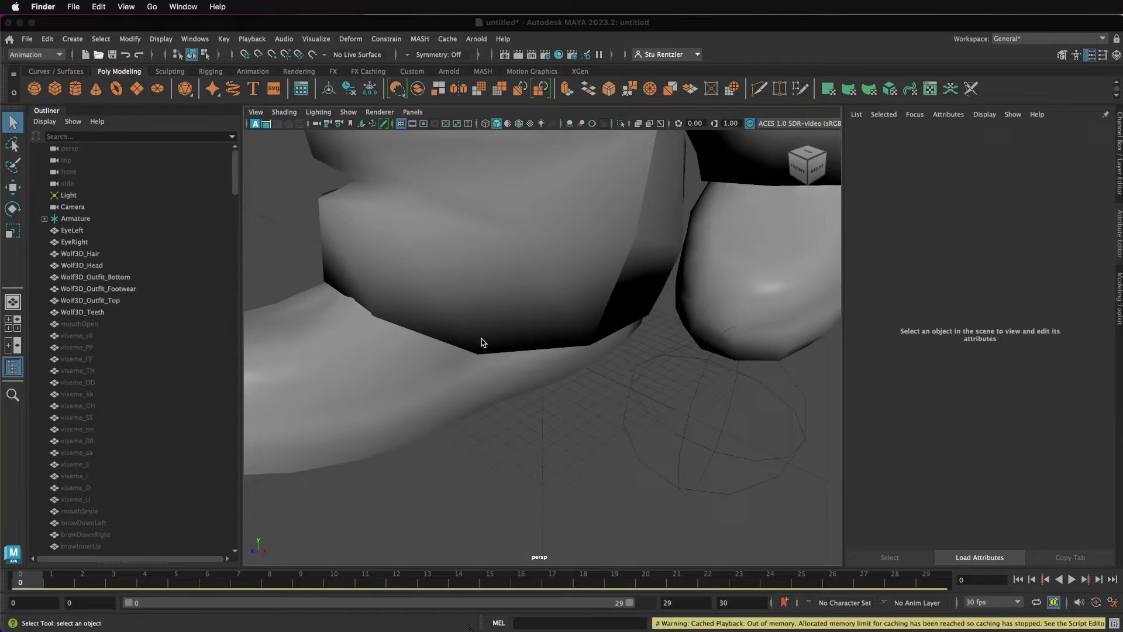
{"action": "scroll", "coordinate": [527, 327], "scroll_direction": "down", "scroll_amount": 15}
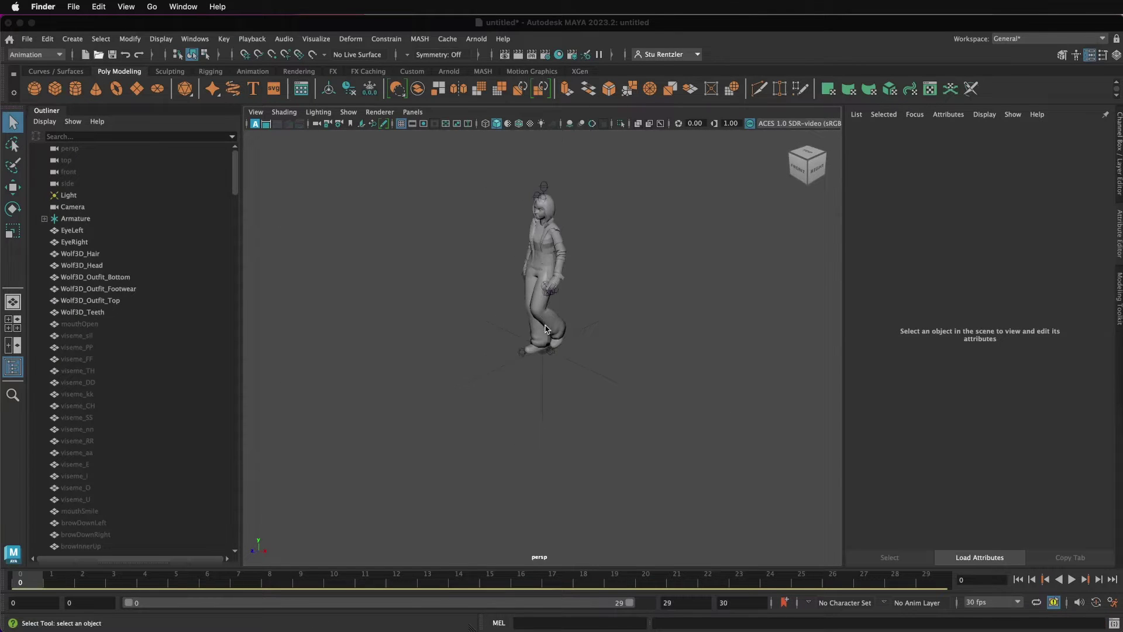
{"action": "left_click_drag", "start_coordinate": [44, 583], "coordinate": [421, 588]}
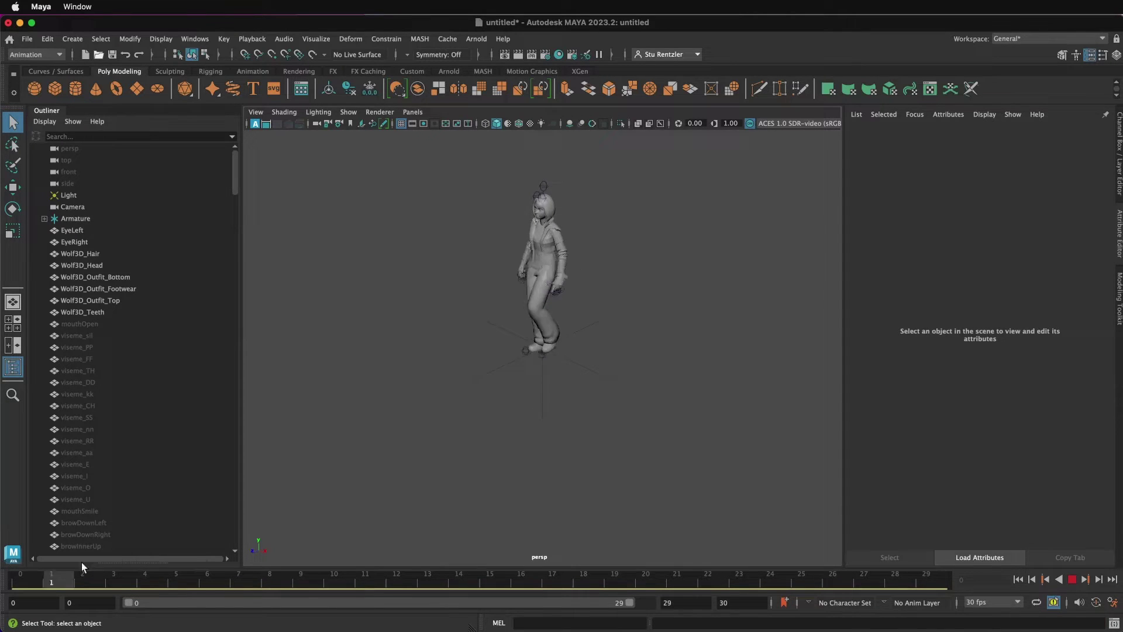
{"action": "key", "text": "Escape"}
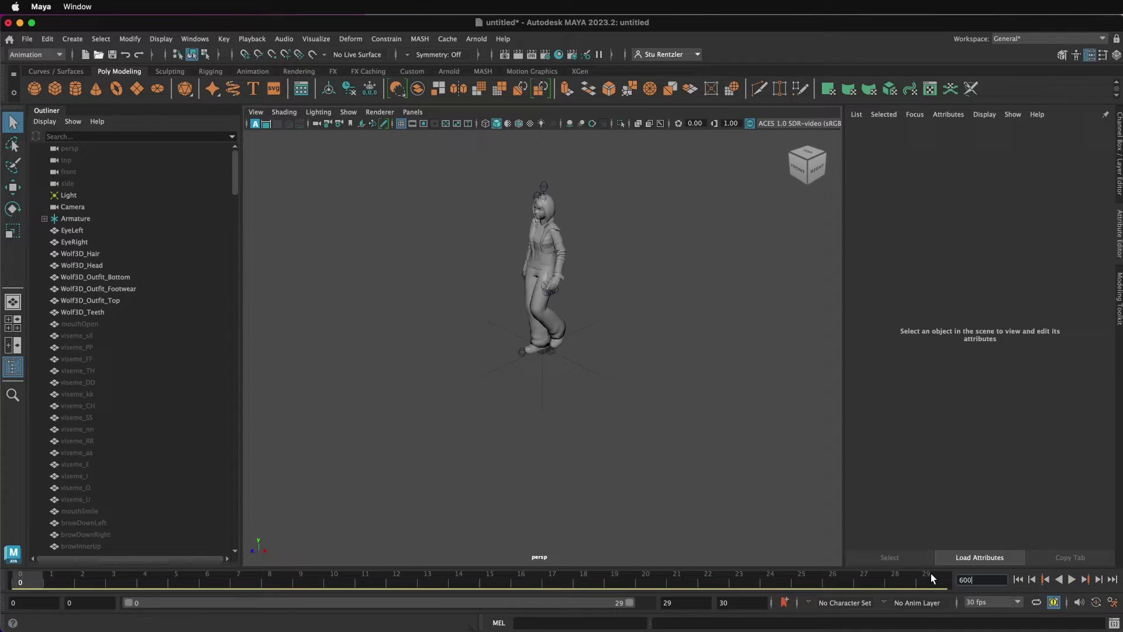
Step: Set the playback end time to 600, expand the range slider to 0–600, and play
{"action": "left_click", "coordinate": [730, 602]}
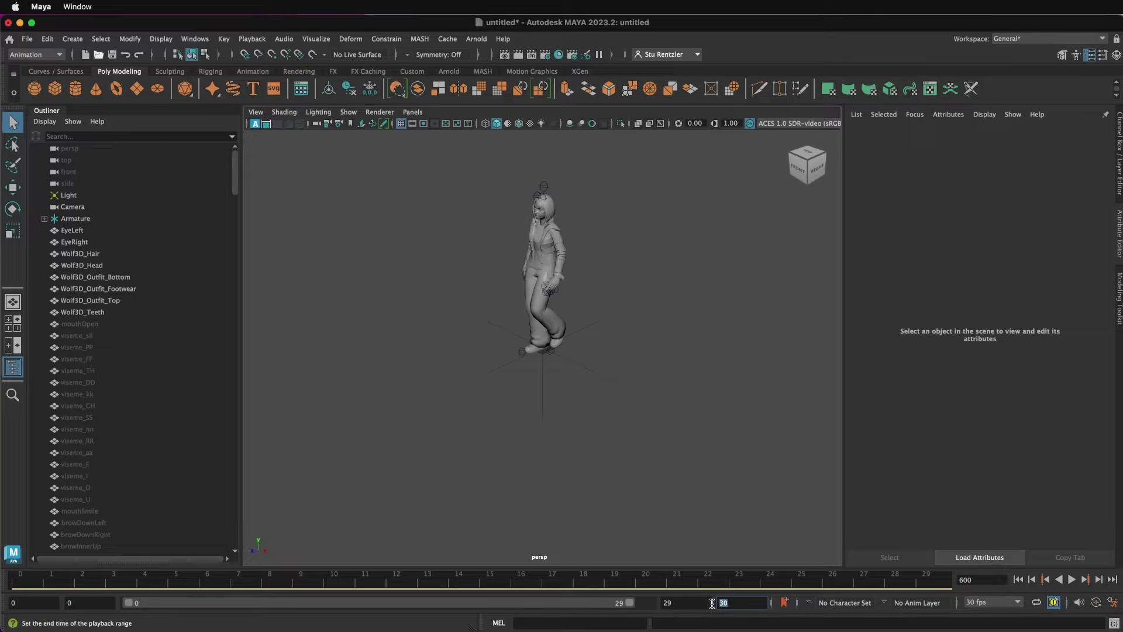
{"action": "type", "text": "600"}
{"action": "key", "text": "Return"}
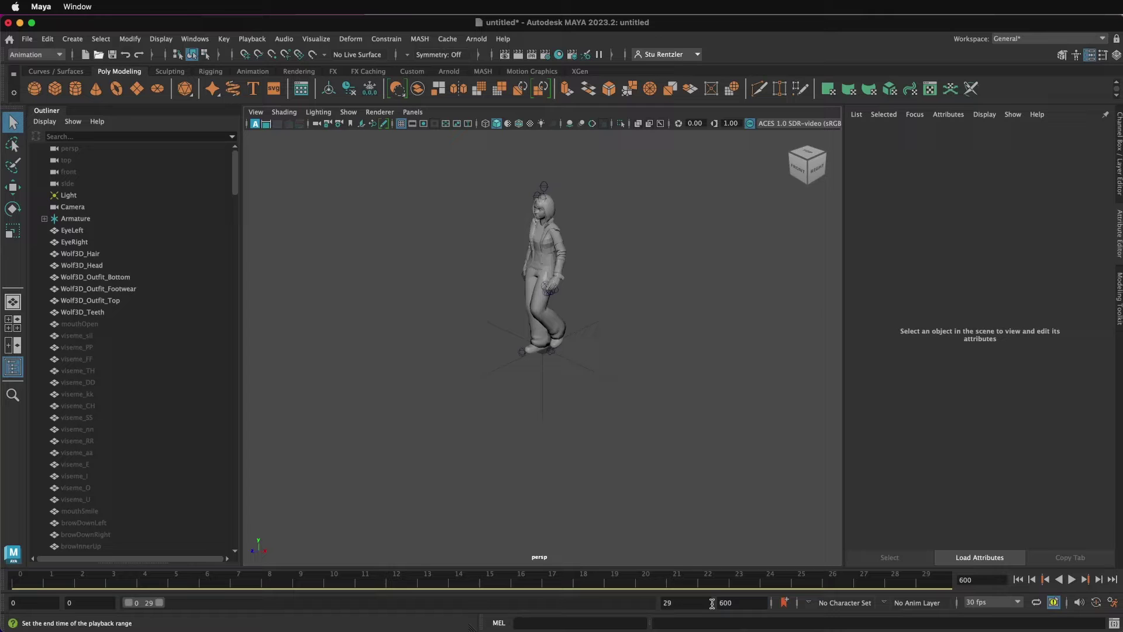
{"action": "double_click", "coordinate": [159, 602]}
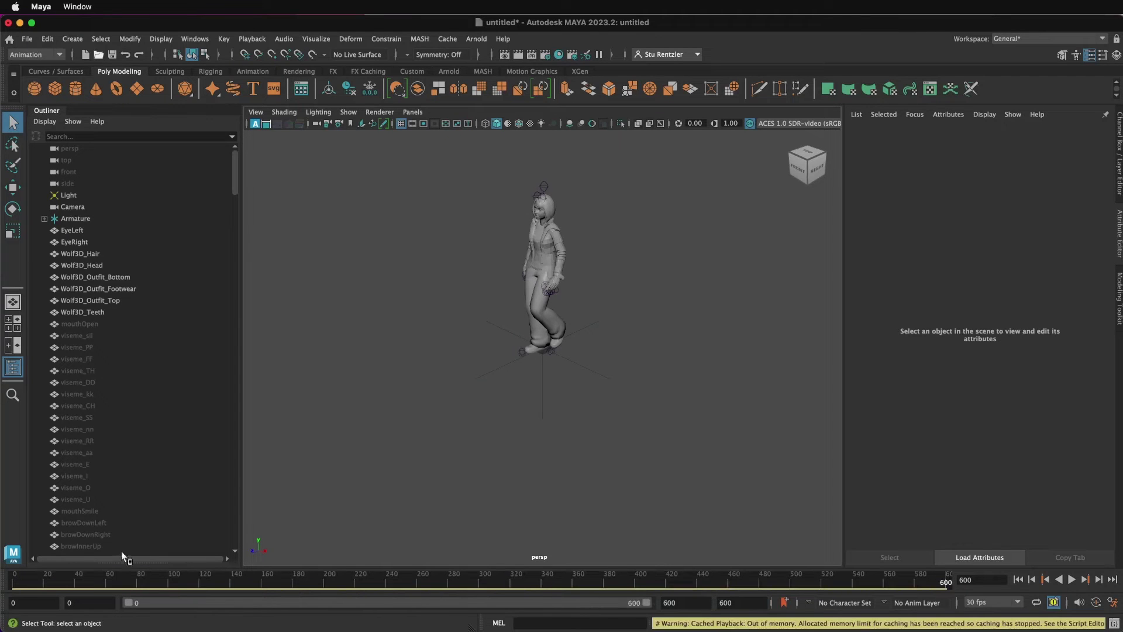
{"action": "key", "text": "alt+v"}
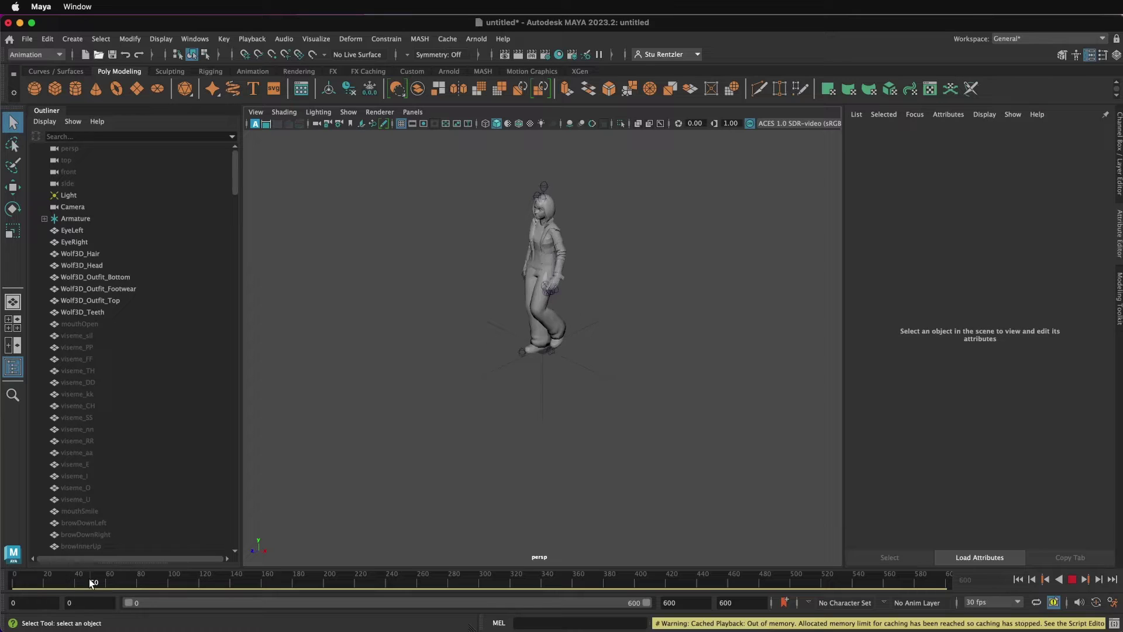
{"action": "key", "text": "alt+v"}
{"action": "scroll", "coordinate": [464, 256], "scroll_direction": "up", "scroll_amount": 2}
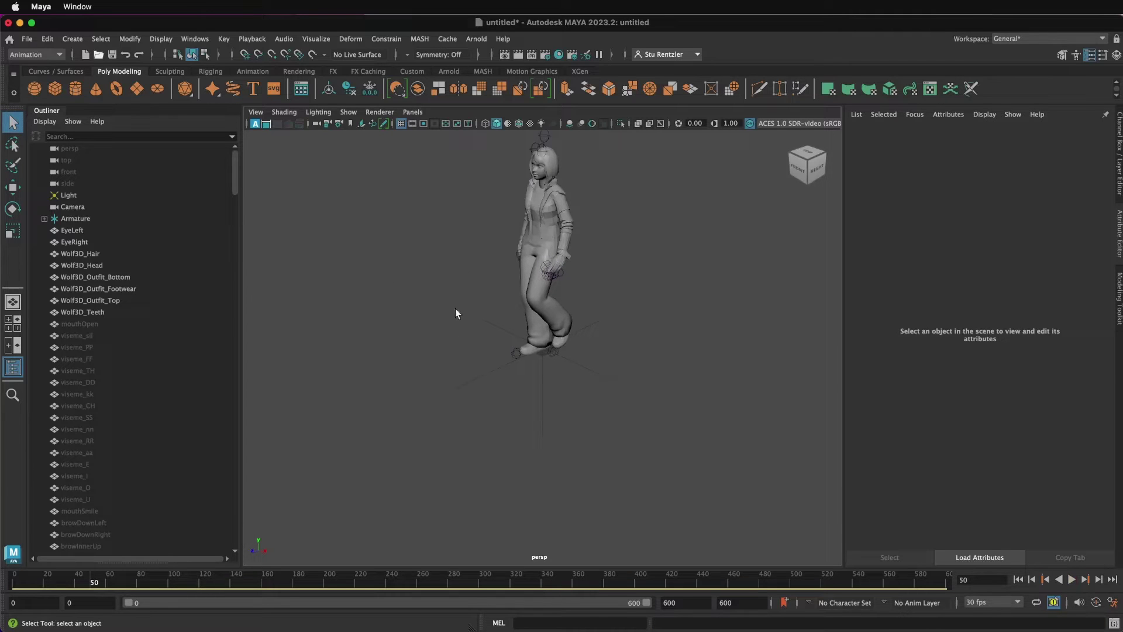
{"action": "middle_click_drag", "start_coordinate": [486, 290], "coordinate": [492, 382], "text": "alt"}
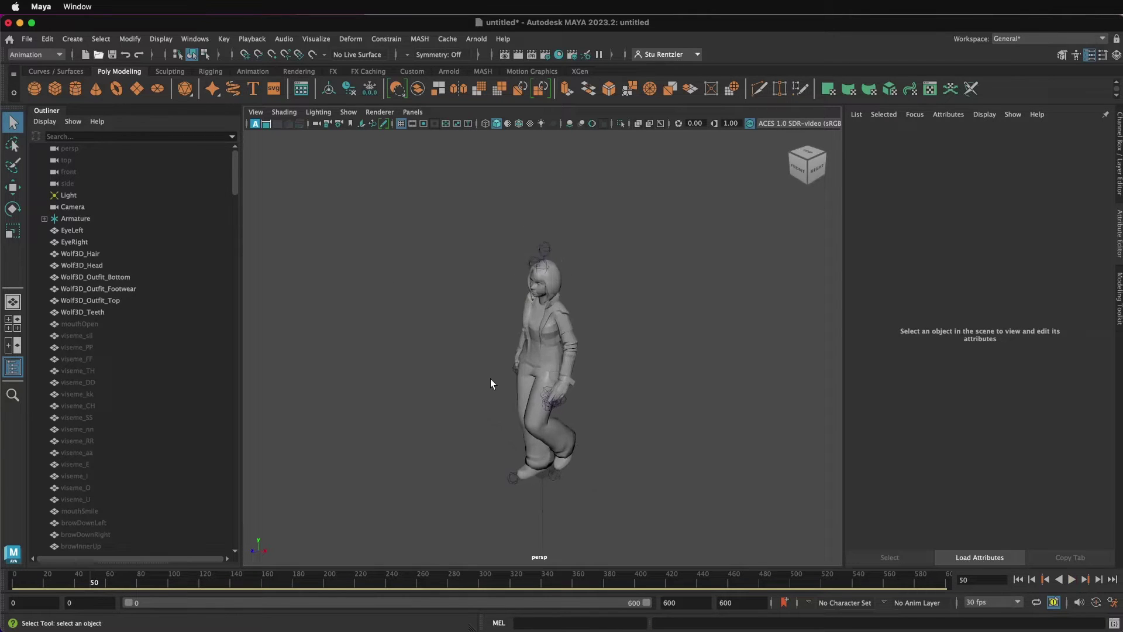
{"action": "scroll", "coordinate": [490, 379], "scroll_direction": "up", "scroll_amount": 3}
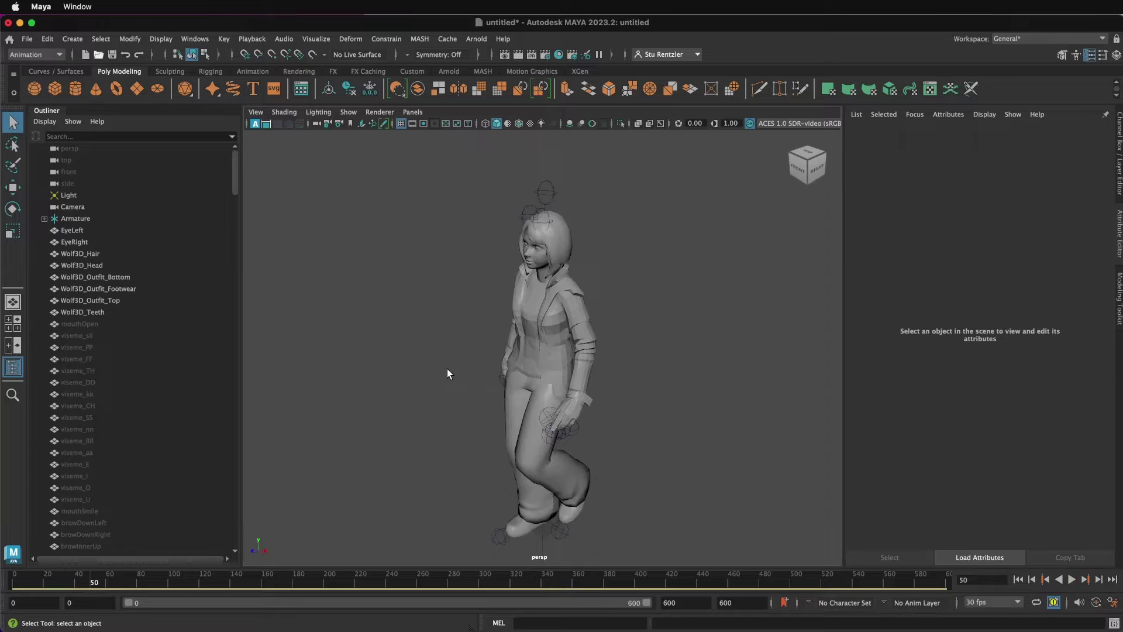
Step: Switch to textured shading with 6, face the character's front, and play to frame 23
{"action": "key", "text": "6"}
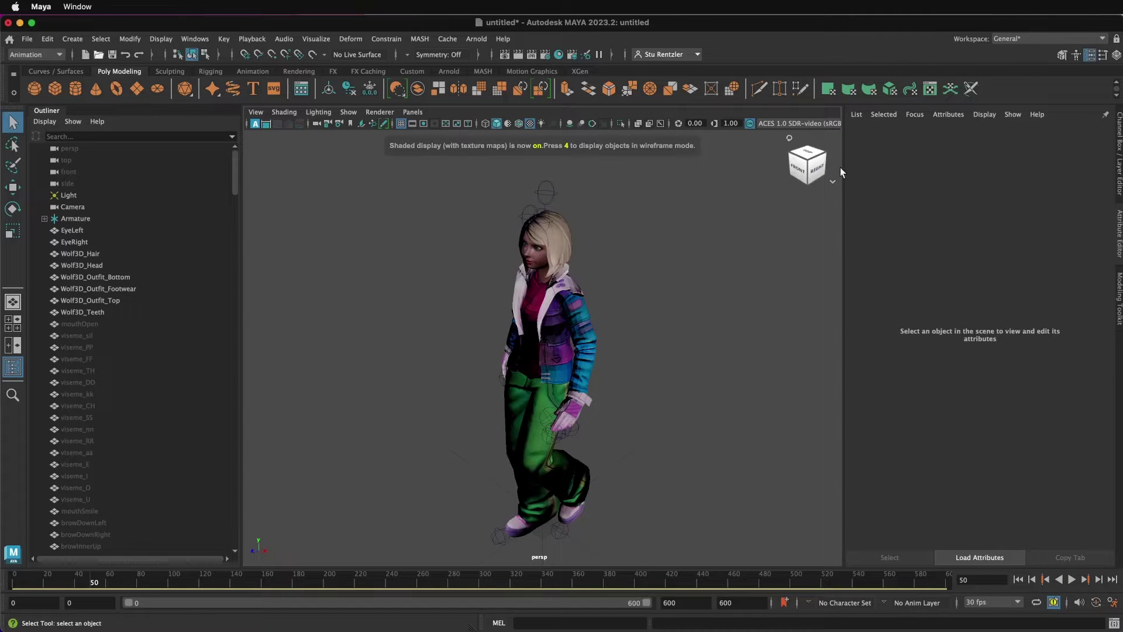
{"action": "left_click", "coordinate": [803, 169]}
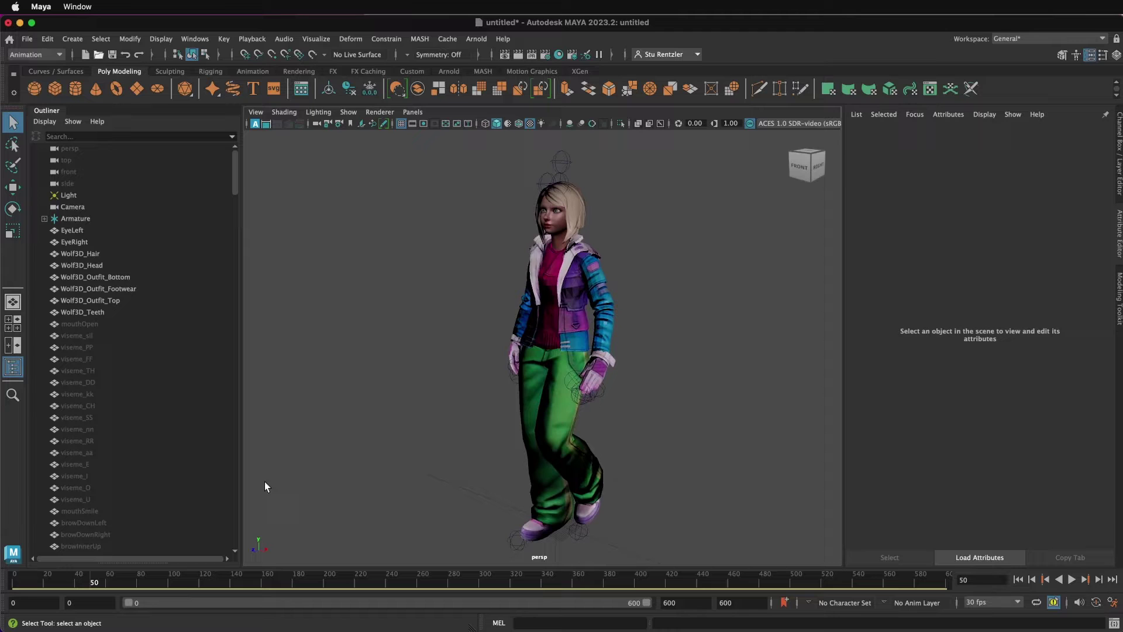
{"action": "key", "text": "alt+v"}
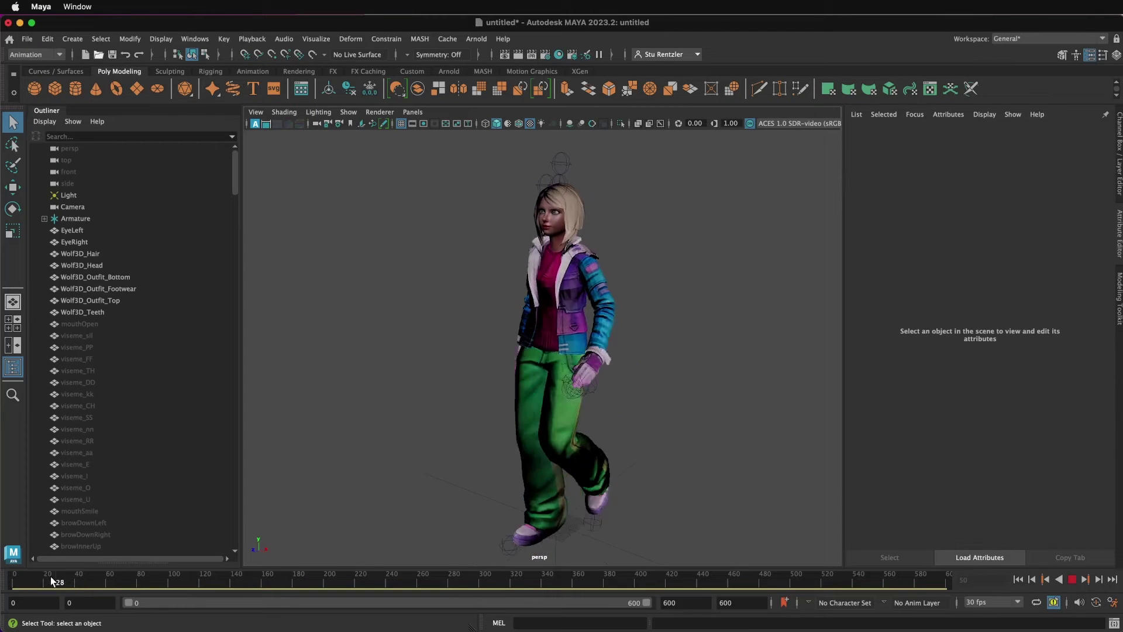
{"action": "key", "text": "alt+v"}
Step: Turn on X-Ray Joints from the viewport Shading menu
{"action": "left_click", "coordinate": [284, 112]}
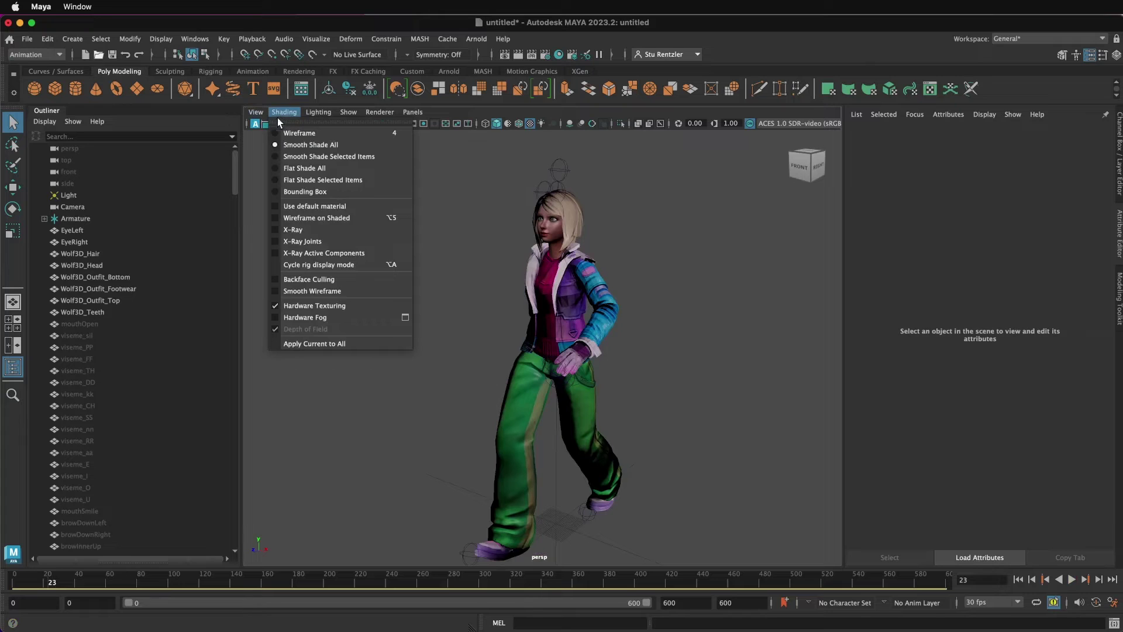
{"action": "left_click", "coordinate": [301, 247]}
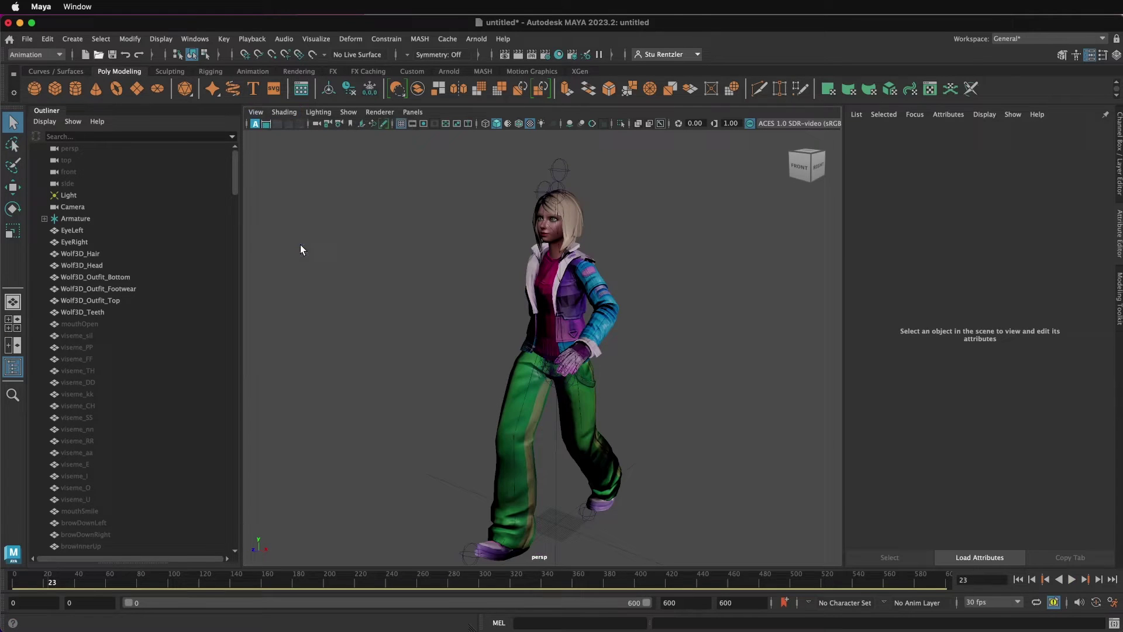
{"action": "scroll", "coordinate": [470, 317], "scroll_direction": "up", "scroll_amount": 5}
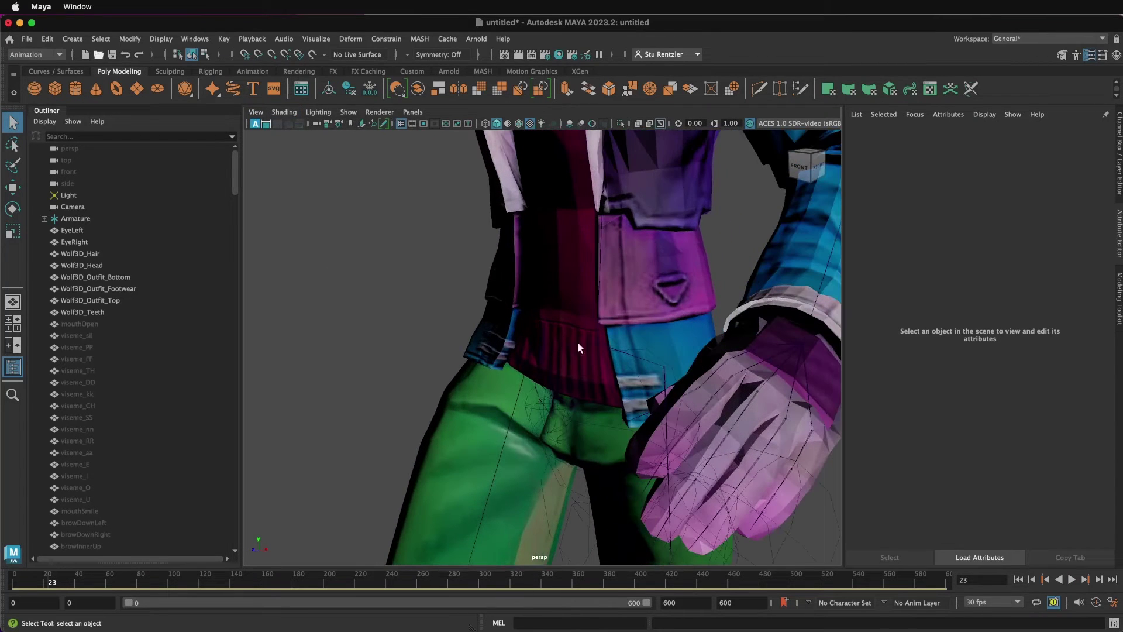
Step: Select the Hips joint, expanding the Armature hierarchy in the Outliner
{"action": "left_click", "coordinate": [594, 347]}
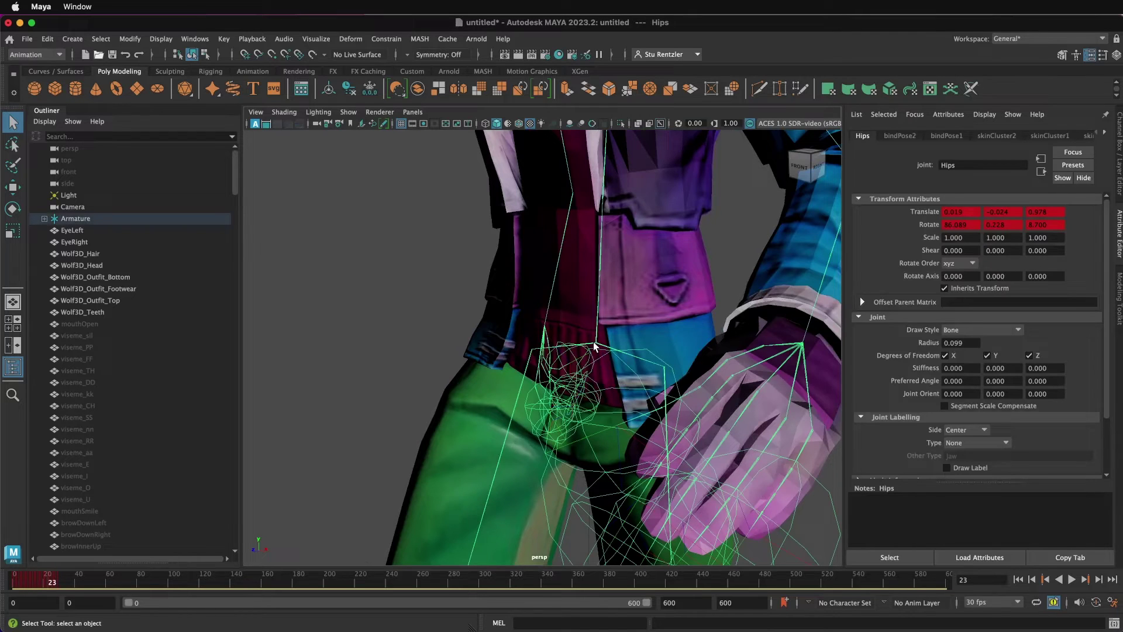
{"action": "scroll", "coordinate": [592, 345], "scroll_direction": "down", "scroll_amount": 4}
{"action": "scroll", "coordinate": [593, 345], "scroll_direction": "down", "scroll_amount": 6}
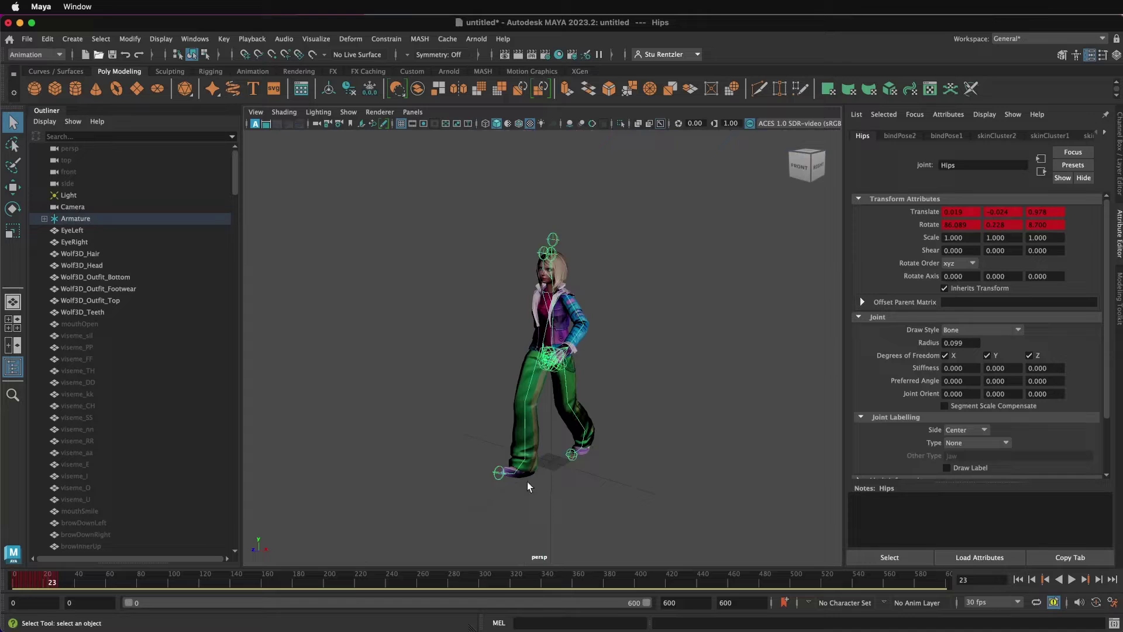
{"action": "left_click", "coordinate": [71, 221]}
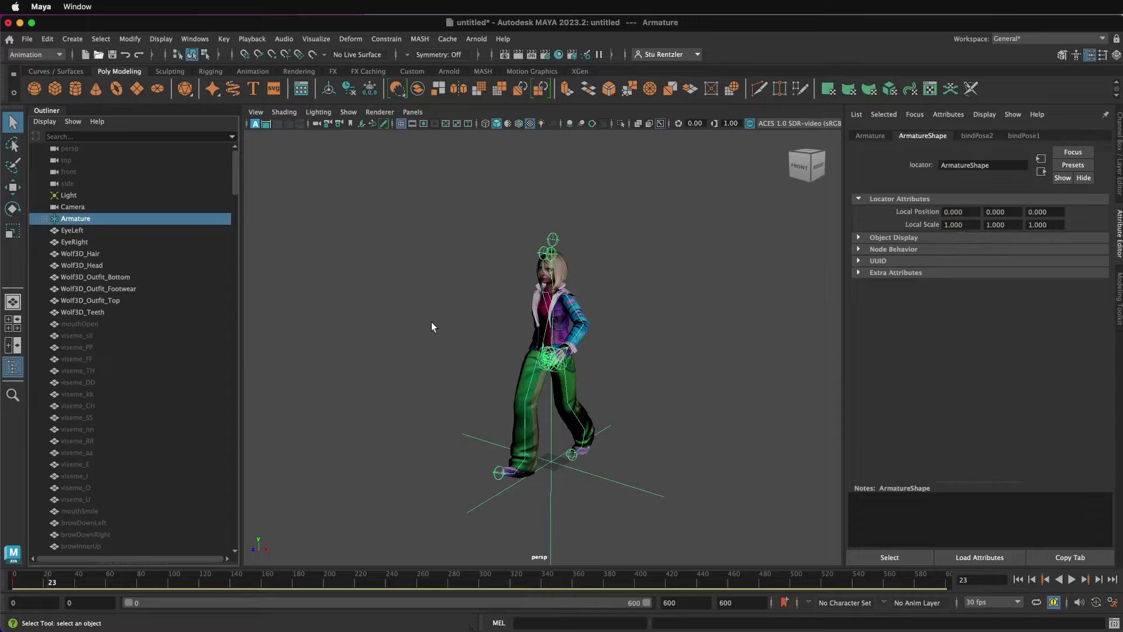
{"action": "left_click", "coordinate": [45, 220], "text": "shift"}
{"action": "left_click", "coordinate": [75, 230]}
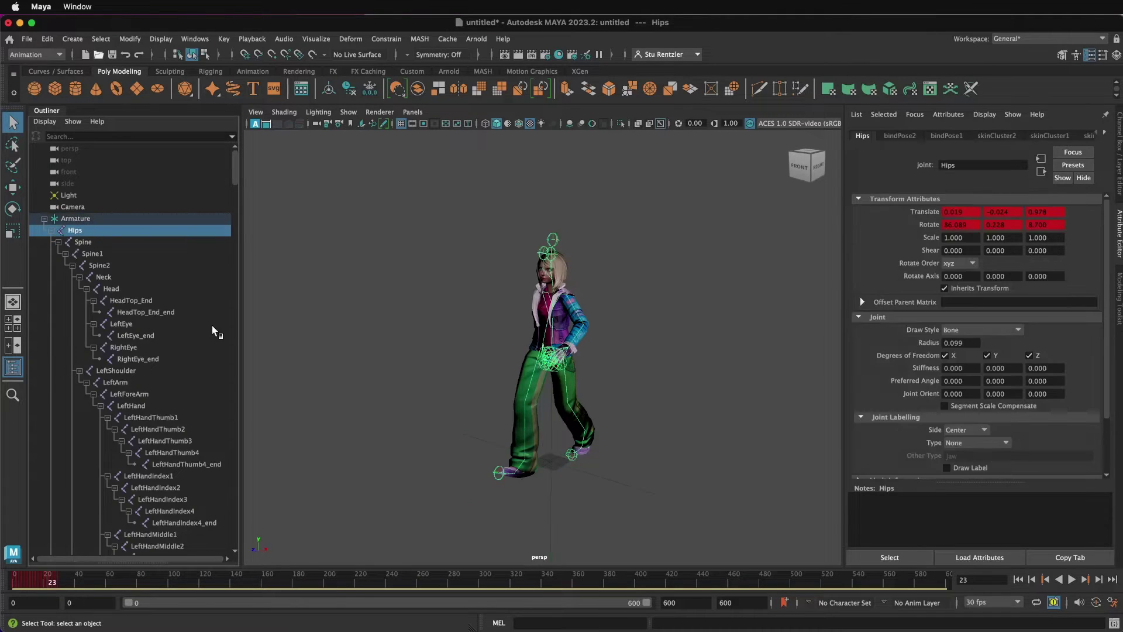
{"action": "left_click", "coordinate": [45, 220]}
{"action": "left_click", "coordinate": [44, 220]}
Step: Clear the selection and reselect the Hips joint in the viewport, orbiting around it
{"action": "scroll", "coordinate": [605, 367], "scroll_direction": "up", "scroll_amount": 5}
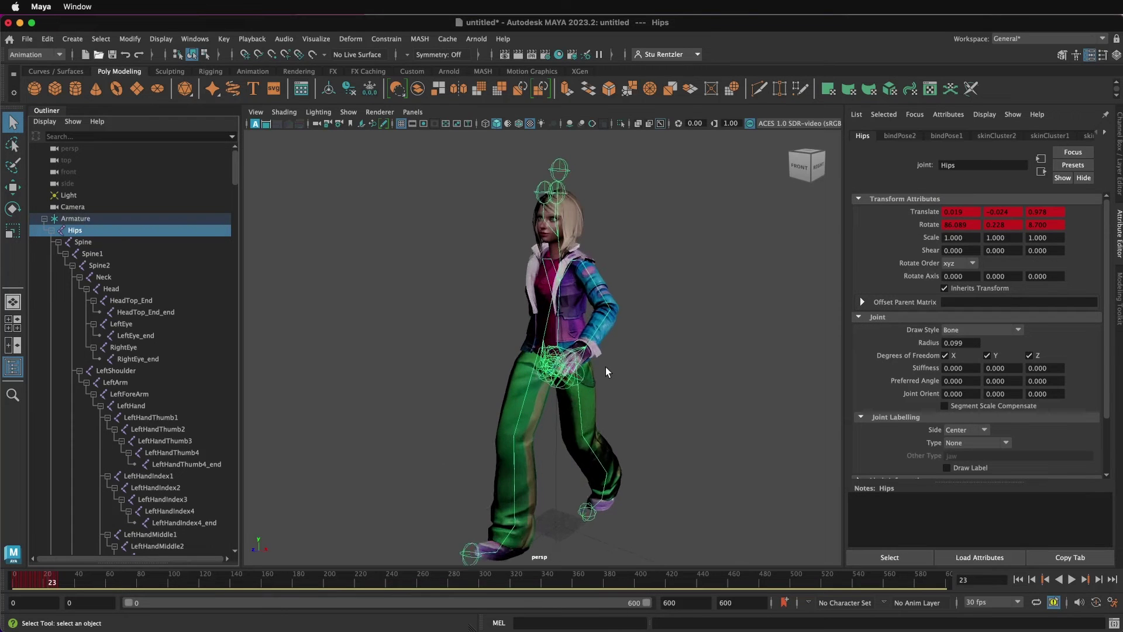
{"action": "left_click", "coordinate": [697, 403]}
{"action": "left_click", "coordinate": [564, 344]}
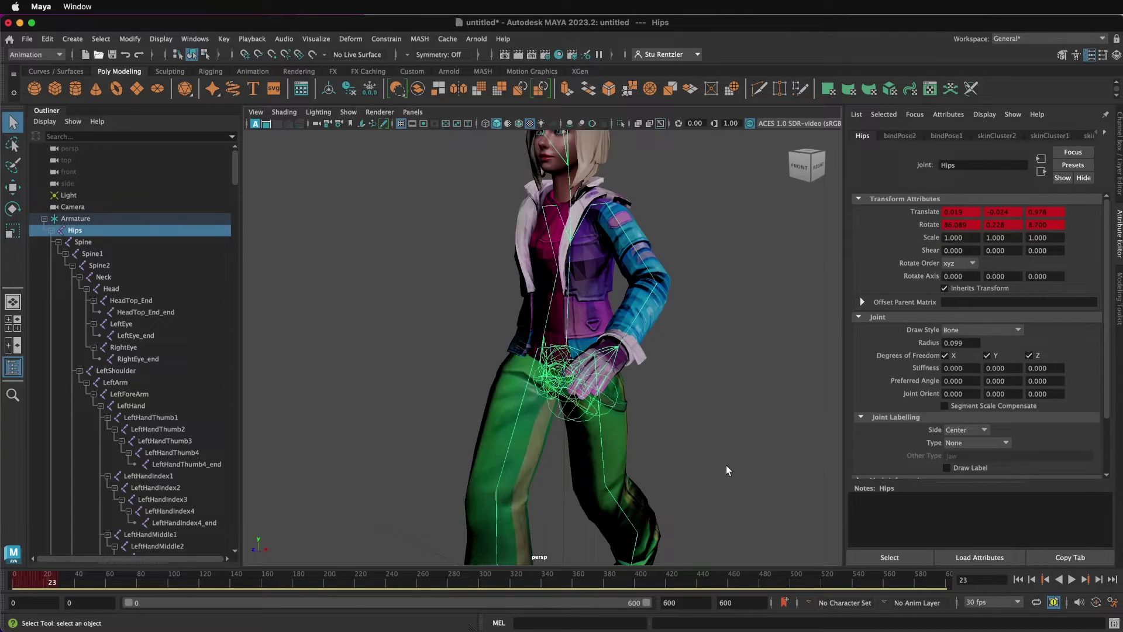
{"action": "mouse_move", "coordinate": [688, 464]}
{"action": "left_mouse_down", "text": "alt"}
{"action": "mouse_move", "coordinate": [742, 462]}
{"action": "mouse_move", "coordinate": [683, 460]}
{"action": "left_mouse_up", "text": "alt"}
{"action": "scroll", "coordinate": [680, 466], "scroll_direction": "down", "scroll_amount": 8}
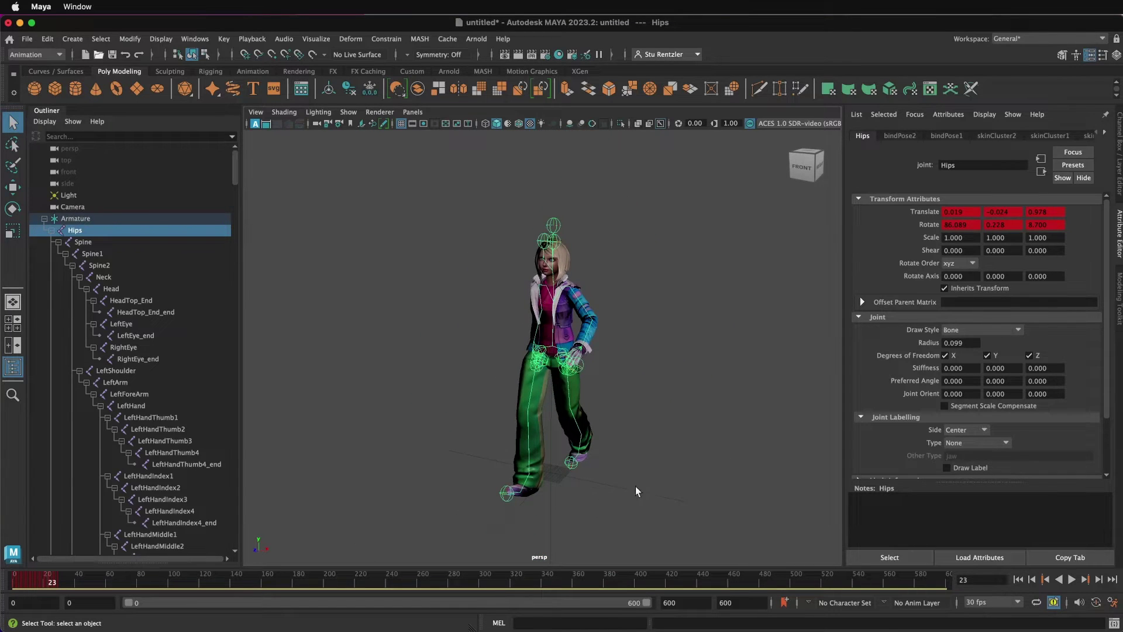
{"action": "scroll", "coordinate": [626, 488], "scroll_direction": "down", "scroll_amount": 3}
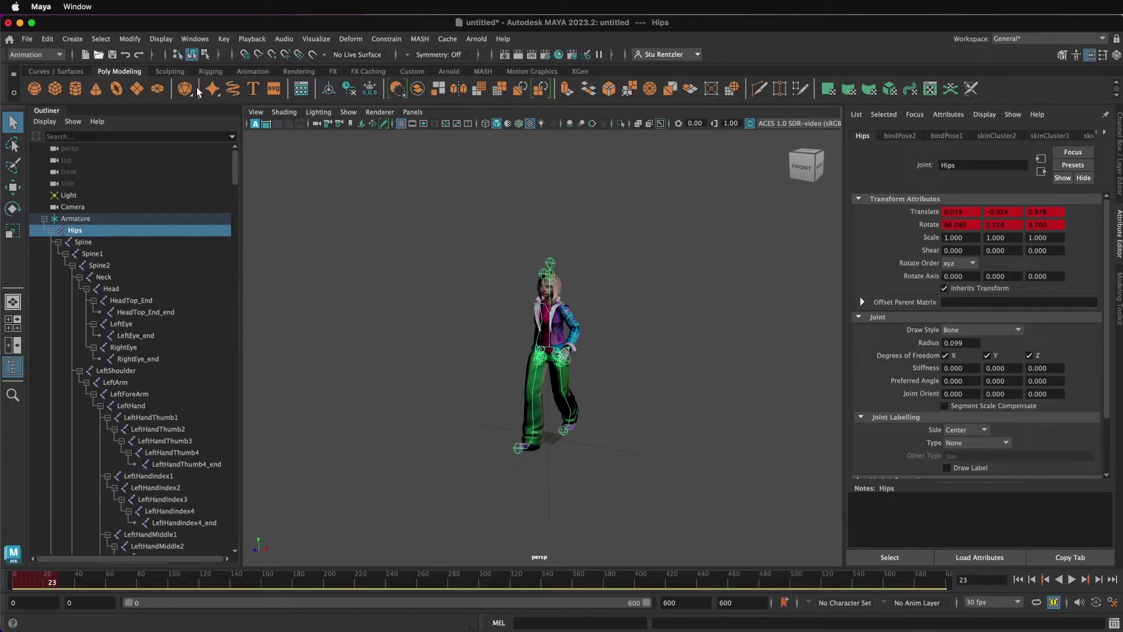
Step: Open the Time Editor from the animation editors list and move its playhead to frame 13
{"action": "left_click", "coordinate": [194, 39]}
{"action": "mouse_move", "coordinate": [234, 122]}
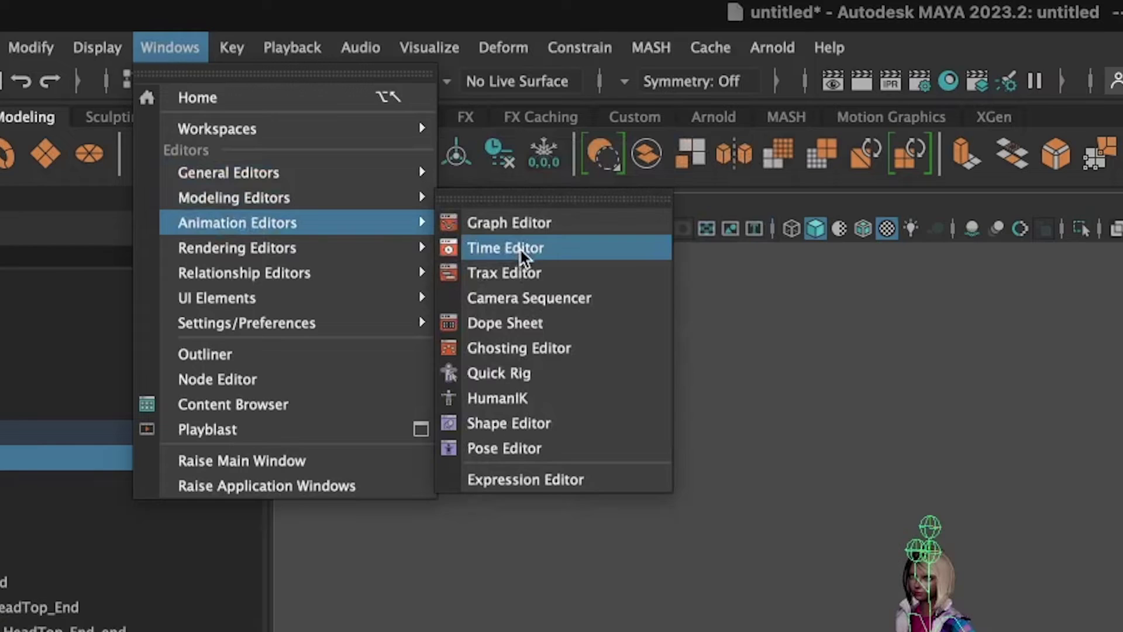
{"action": "left_click", "coordinate": [520, 248]}
{"action": "left_click_drag", "start_coordinate": [669, 438], "coordinate": [639, 434]}
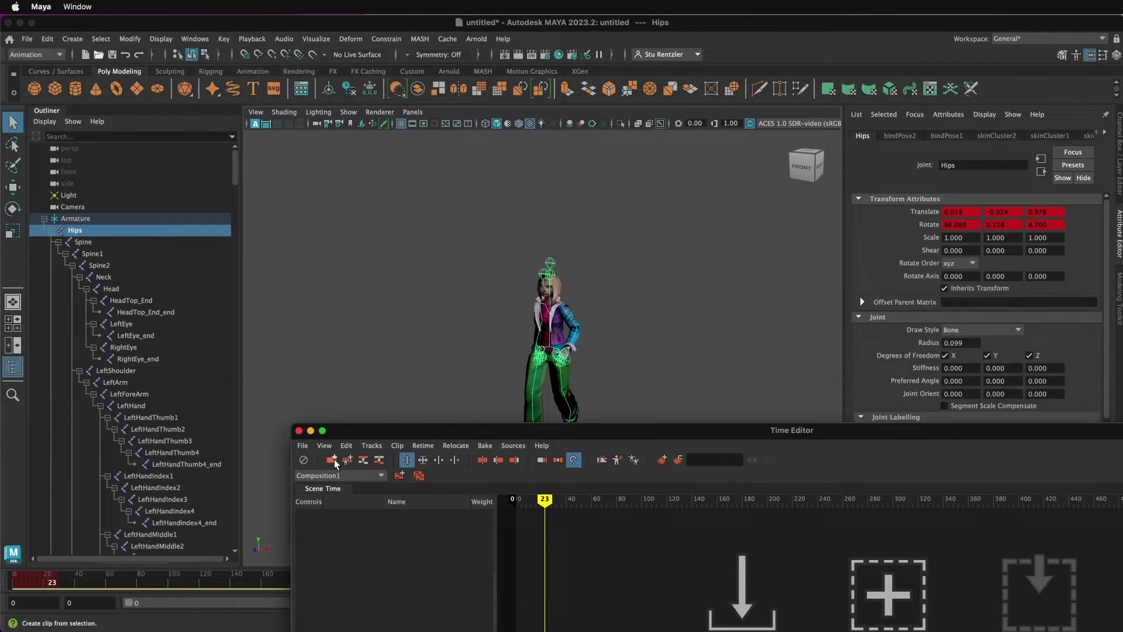
{"action": "left_click_drag", "start_coordinate": [544, 502], "coordinate": [513, 506]}
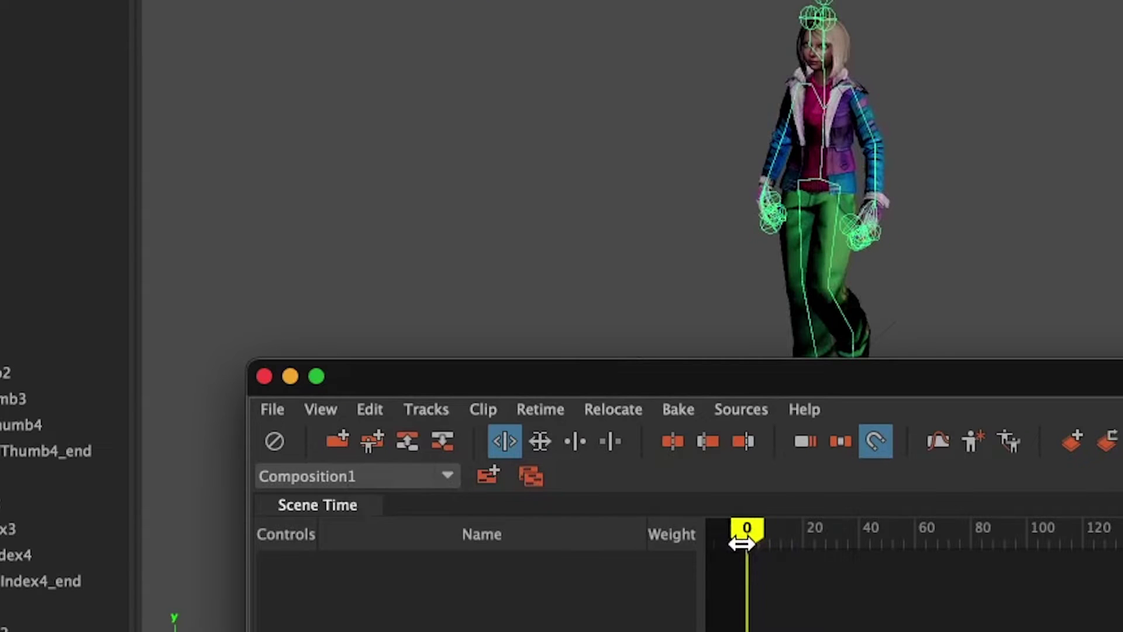
Step: Add the character's animation as a clip on track1, rearrange the window, and preview to frame 47
{"action": "left_click", "coordinate": [336, 443]}
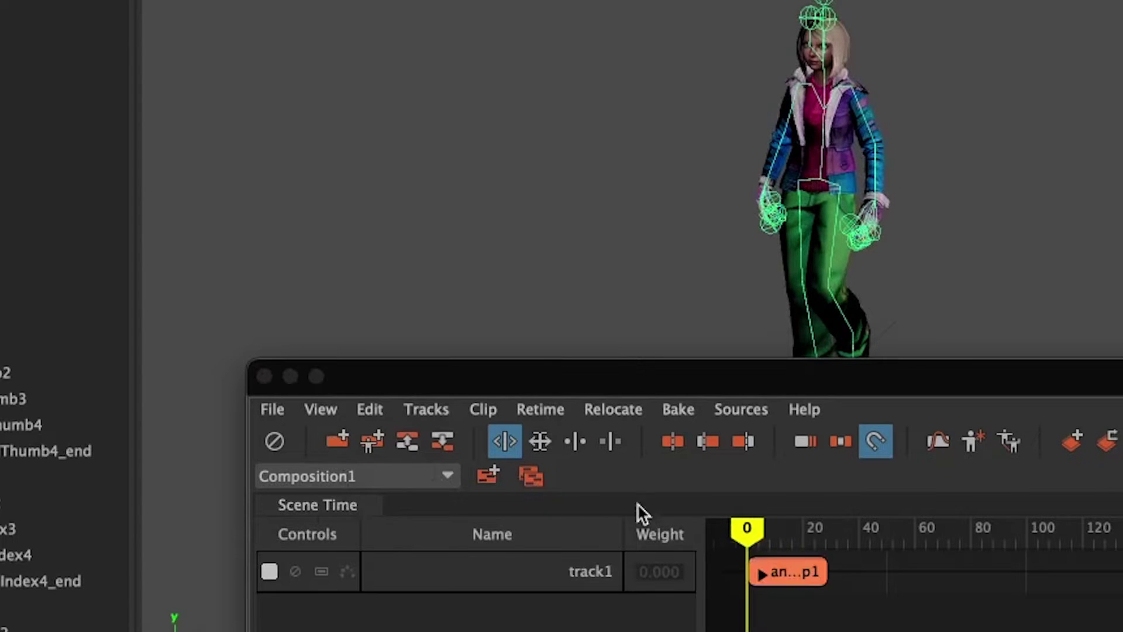
{"action": "left_click_drag", "start_coordinate": [626, 381], "coordinate": [810, 481]}
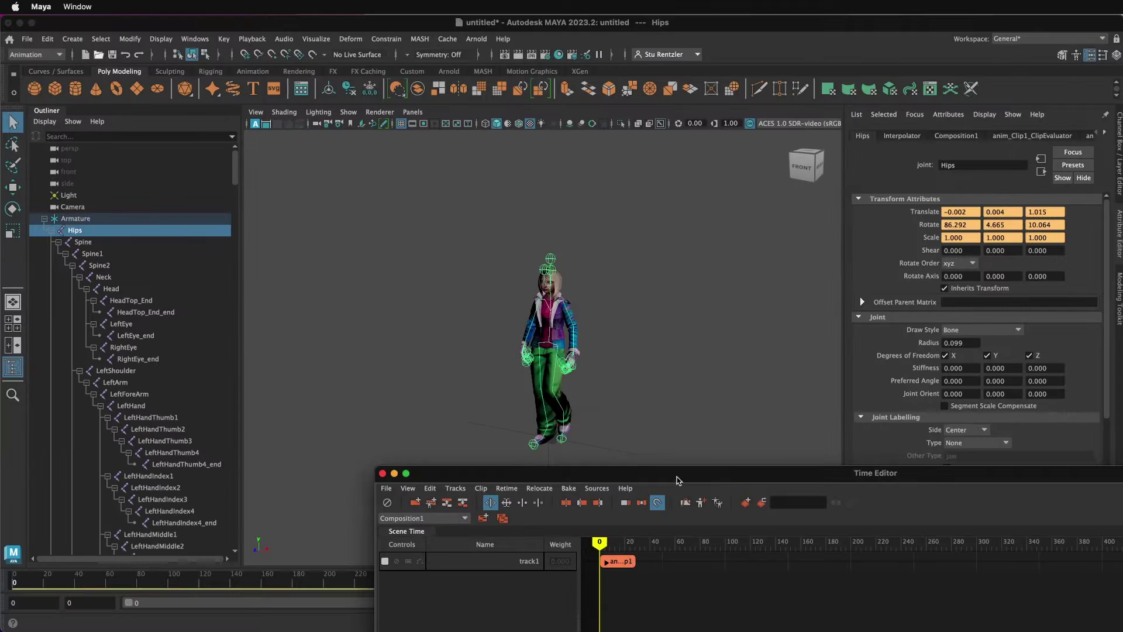
{"action": "left_click_drag", "start_coordinate": [592, 250], "coordinate": [272, 177]}
{"action": "left_click_drag", "start_coordinate": [546, 442], "coordinate": [422, 332]}
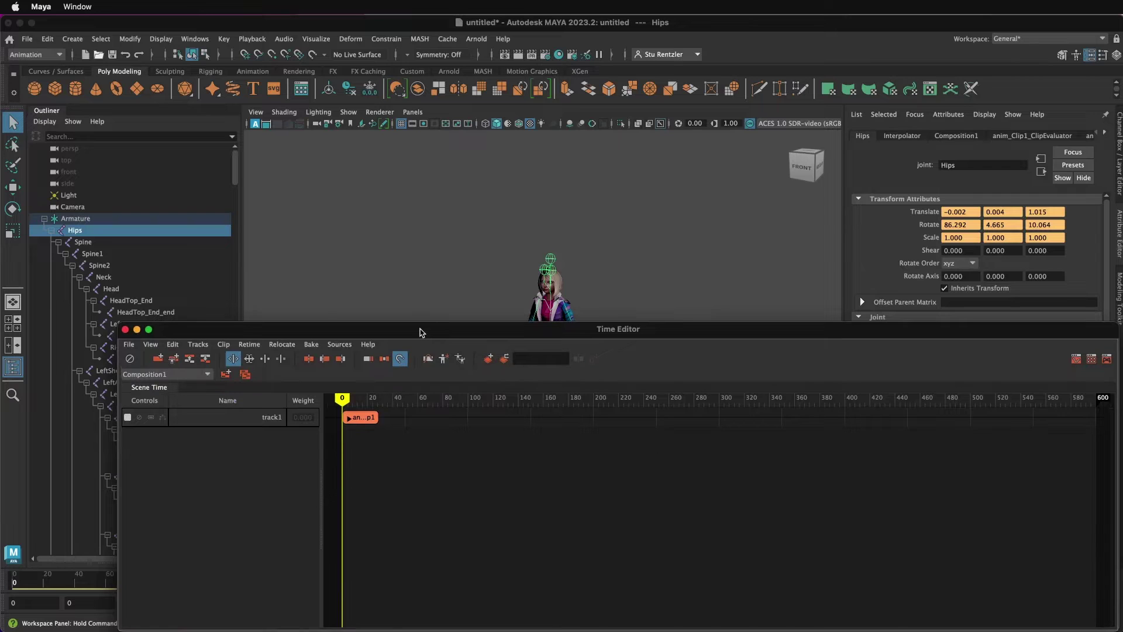
{"action": "left_click_drag", "start_coordinate": [1116, 628], "coordinate": [725, 556]}
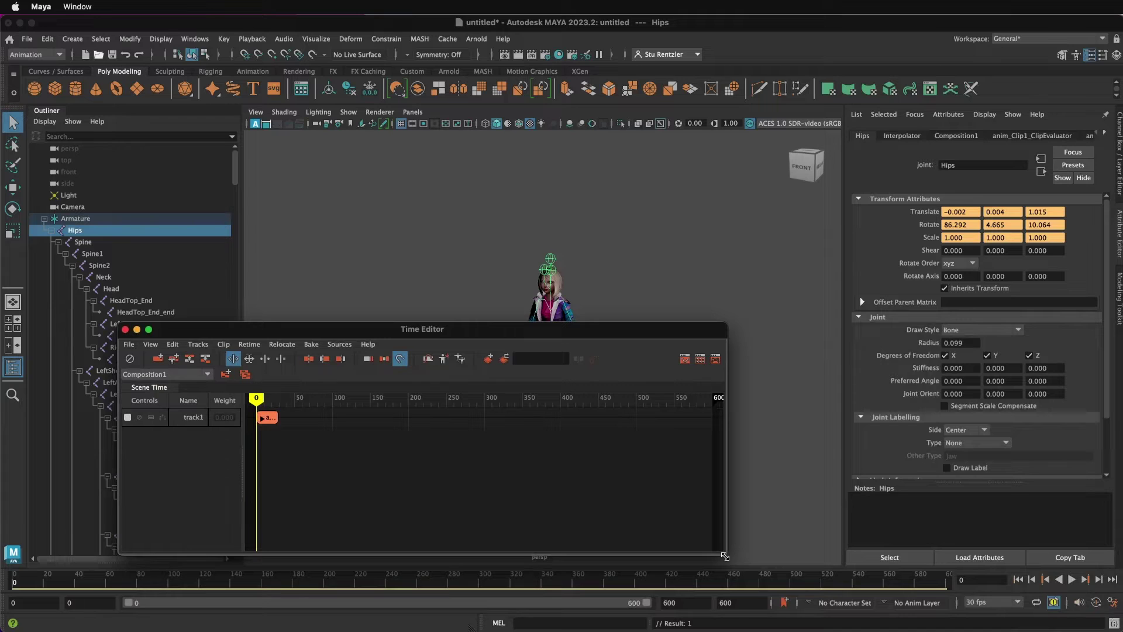
{"action": "left_click_drag", "start_coordinate": [328, 331], "coordinate": [533, 454]}
{"action": "mouse_move", "coordinate": [464, 516]}
{"action": "left_mouse_down"}
{"action": "mouse_move", "coordinate": [510, 517]}
{"action": "mouse_move", "coordinate": [467, 518]}
{"action": "mouse_move", "coordinate": [491, 519]}
{"action": "mouse_move", "coordinate": [469, 519]}
{"action": "mouse_move", "coordinate": [491, 519]}
{"action": "mouse_move", "coordinate": [478, 521]}
{"action": "left_mouse_up"}
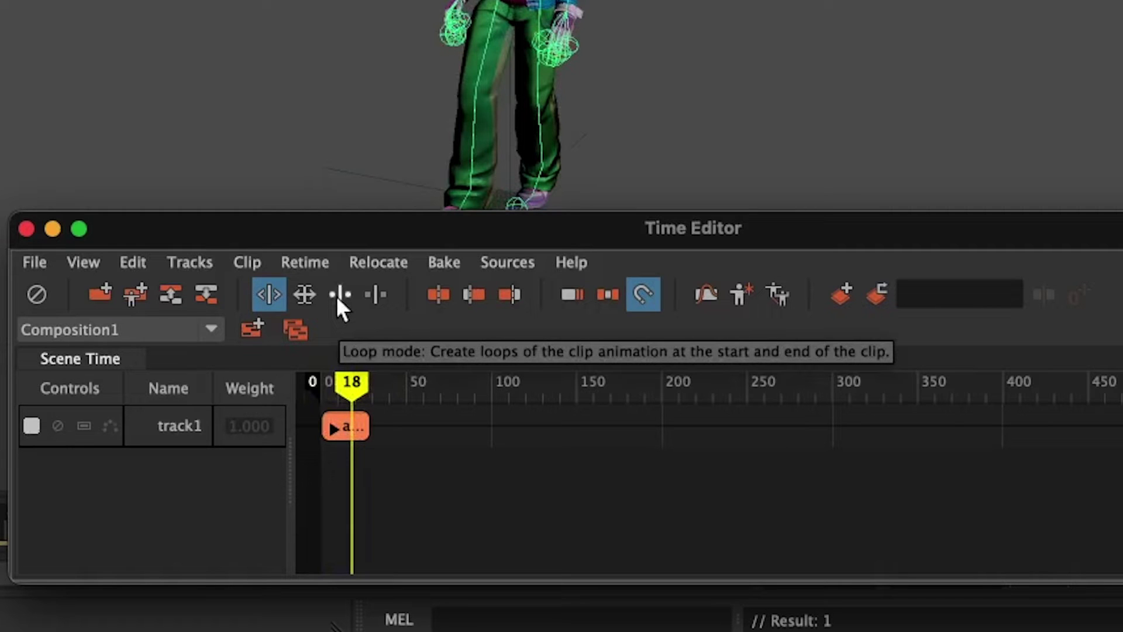
Step: Loop the walk clip out through frames 257 and 444 toward frame 600
{"action": "left_click", "coordinate": [340, 295]}
{"action": "left_click_drag", "start_coordinate": [374, 426], "coordinate": [801, 424]}
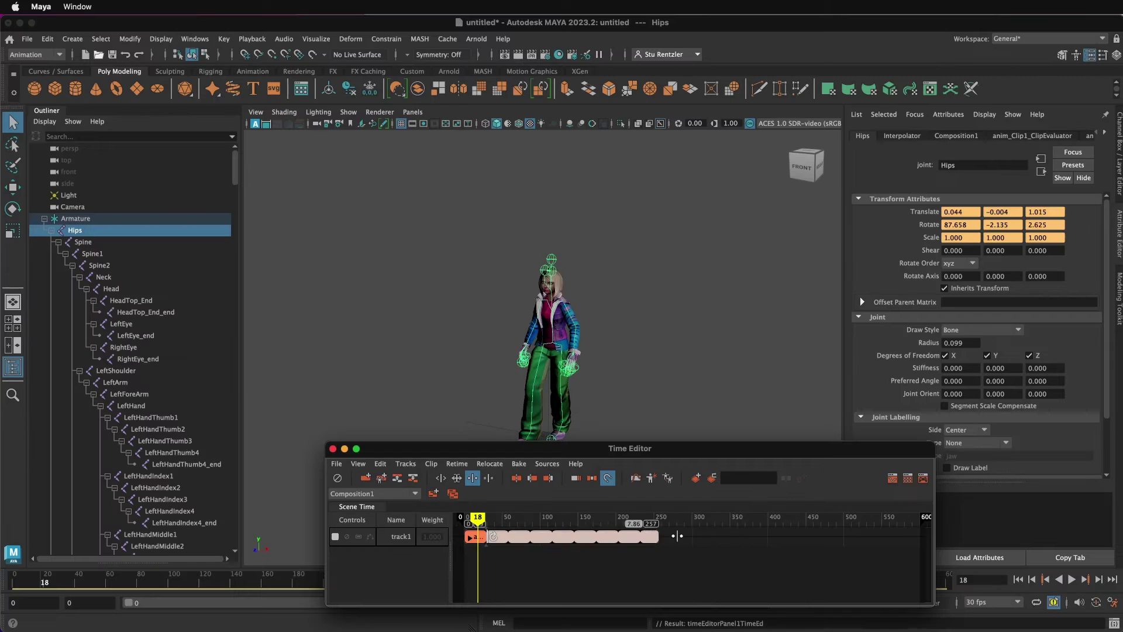
{"action": "left_click_drag", "start_coordinate": [677, 536], "coordinate": [919, 537]}
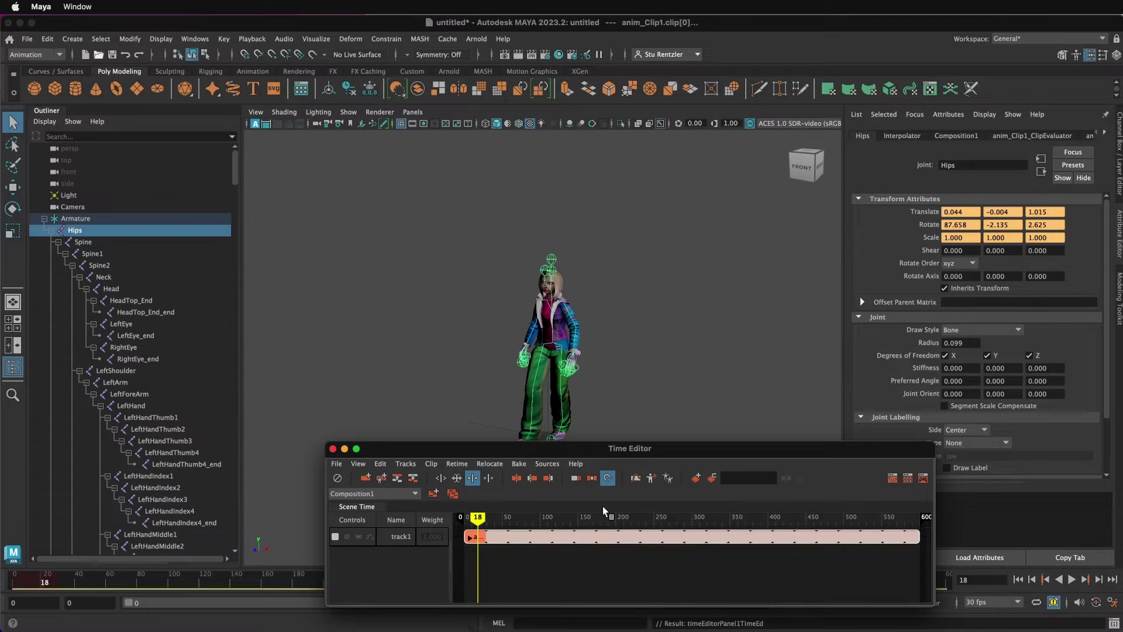
Step: Rewind to frame 0 and play the looping walk from the start
{"action": "key", "text": "alt+v"}
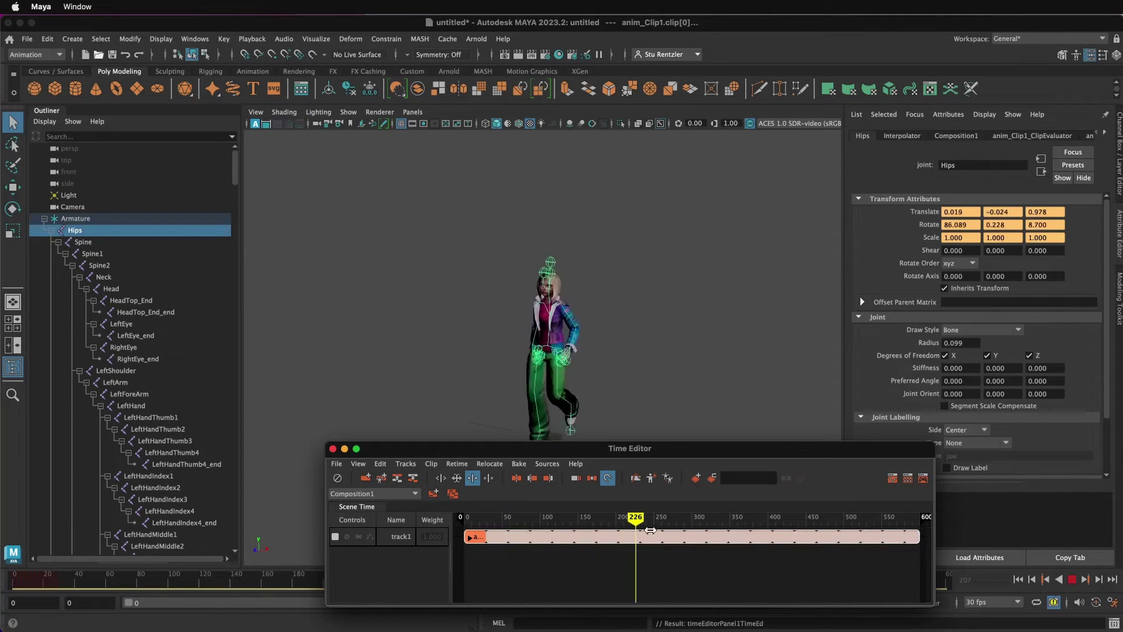
{"action": "left_click_drag", "start_coordinate": [734, 530], "coordinate": [464, 531]}
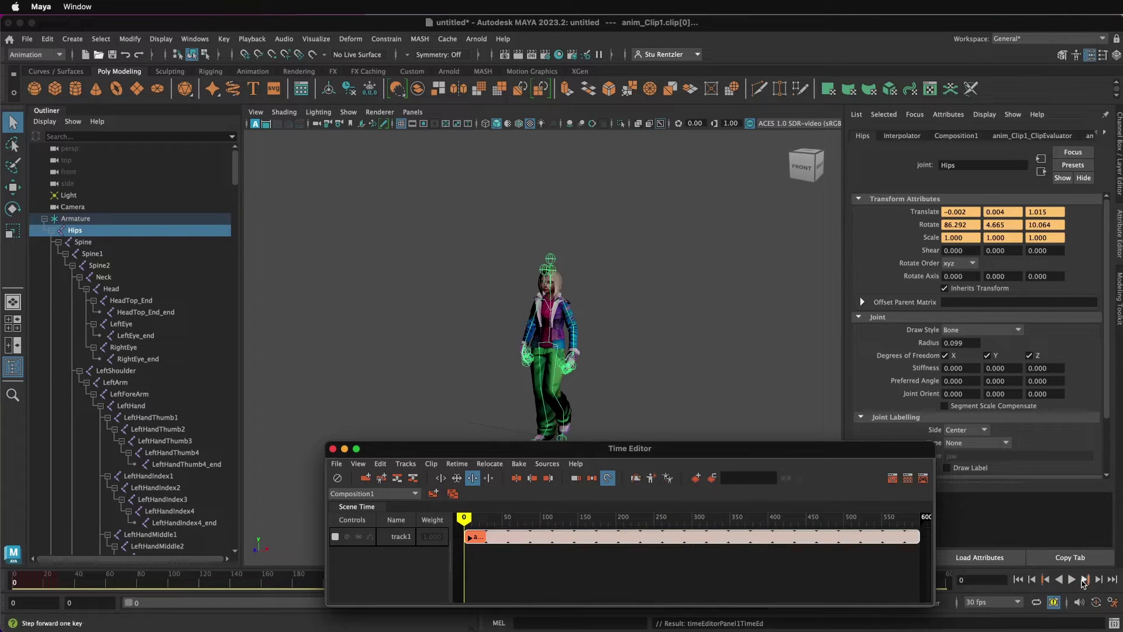
{"action": "left_click", "coordinate": [1073, 580]}
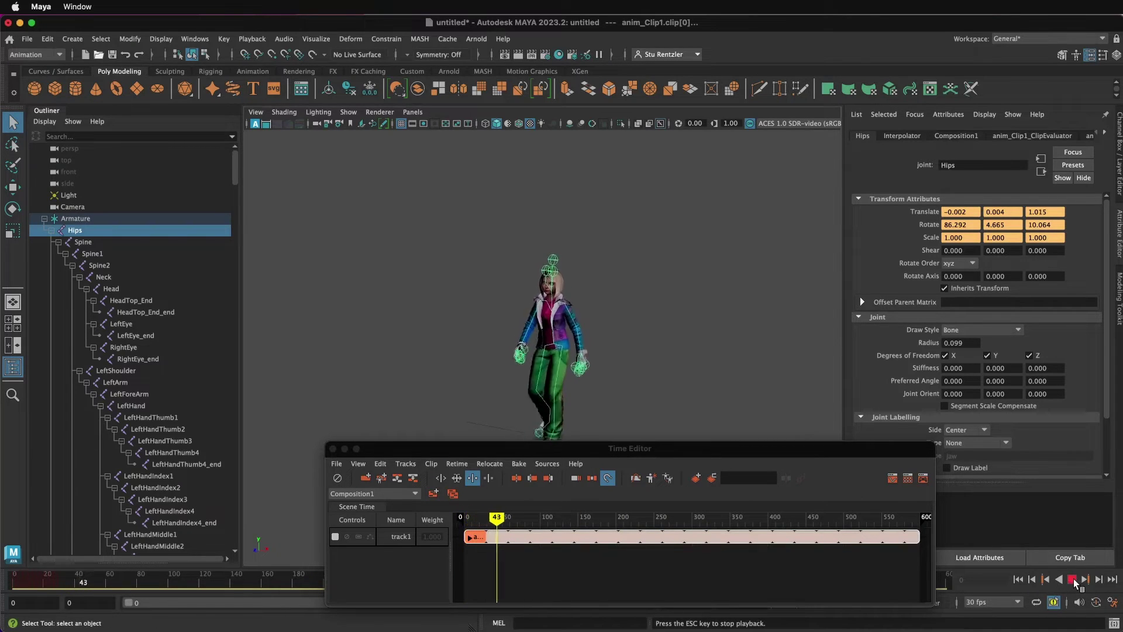
Step: Stop playback, set the Time Slider playback speed to 30 fps x 1, and save the preferences
{"action": "left_click", "coordinate": [1074, 580]}
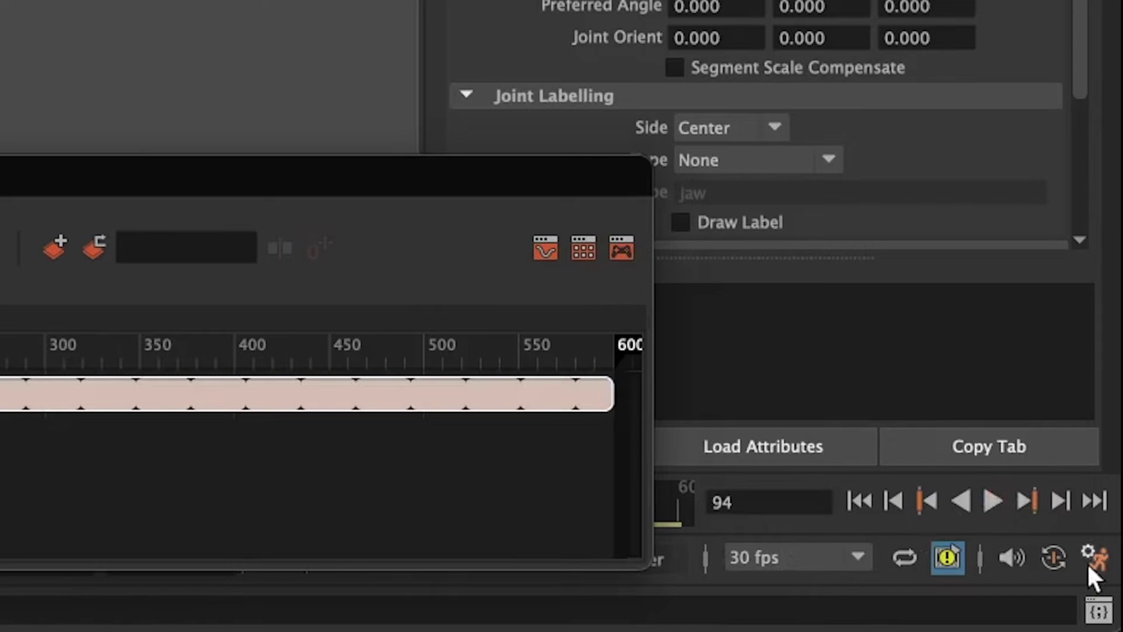
{"action": "left_click", "coordinate": [1093, 559]}
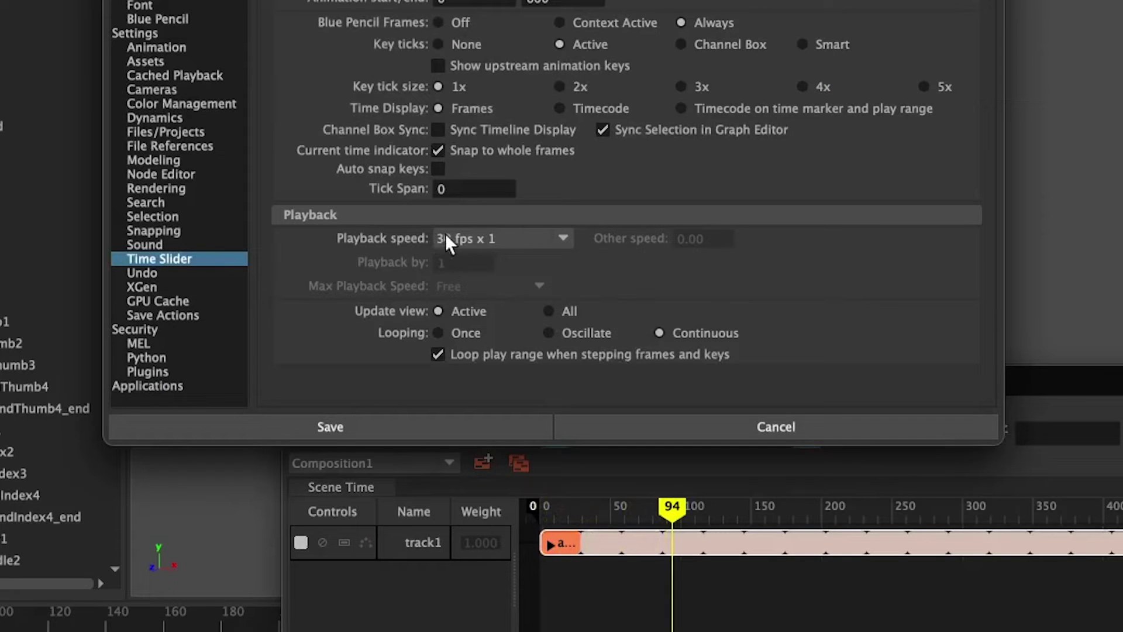
{"action": "left_click", "coordinate": [447, 237]}
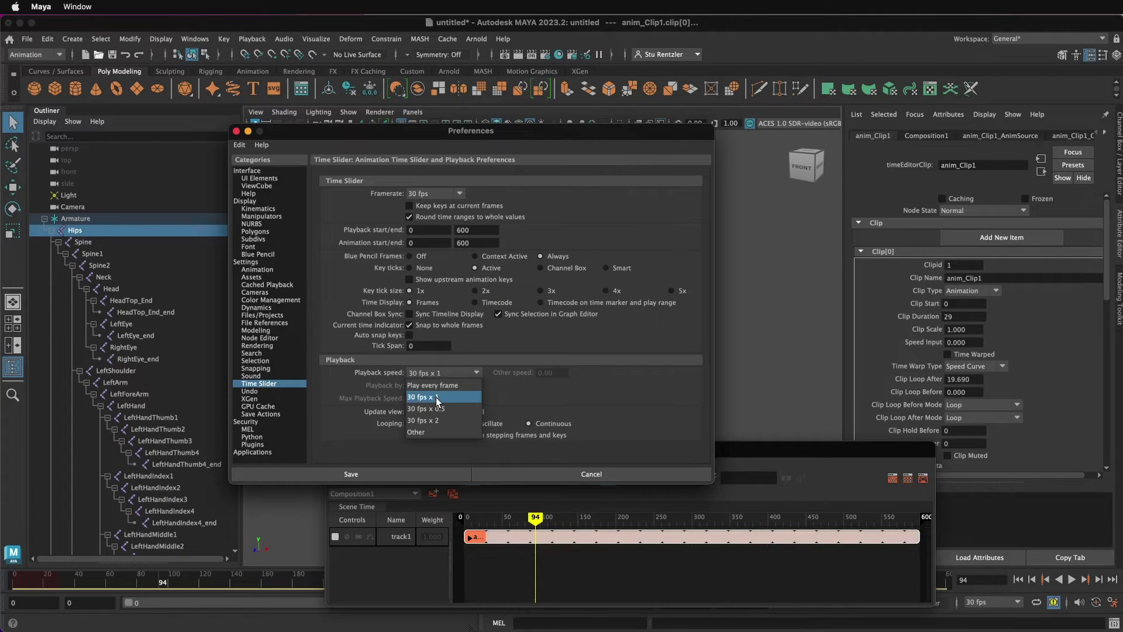
{"action": "left_click", "coordinate": [563, 412]}
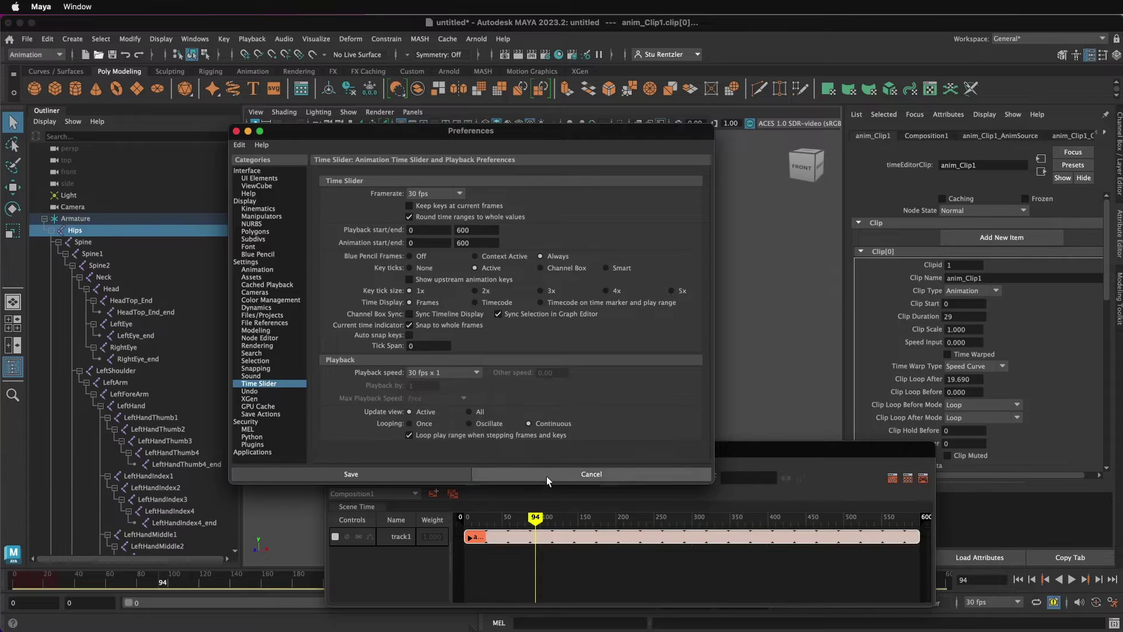
{"action": "left_click", "coordinate": [414, 473]}
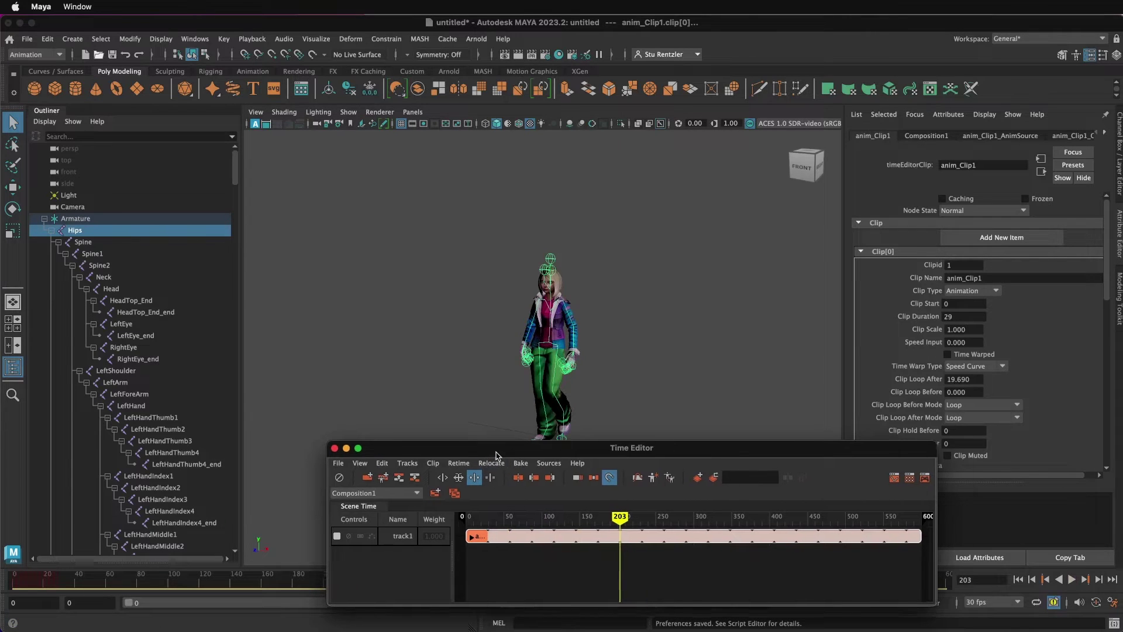
{"action": "left_click_drag", "start_coordinate": [503, 448], "coordinate": [806, 423]}
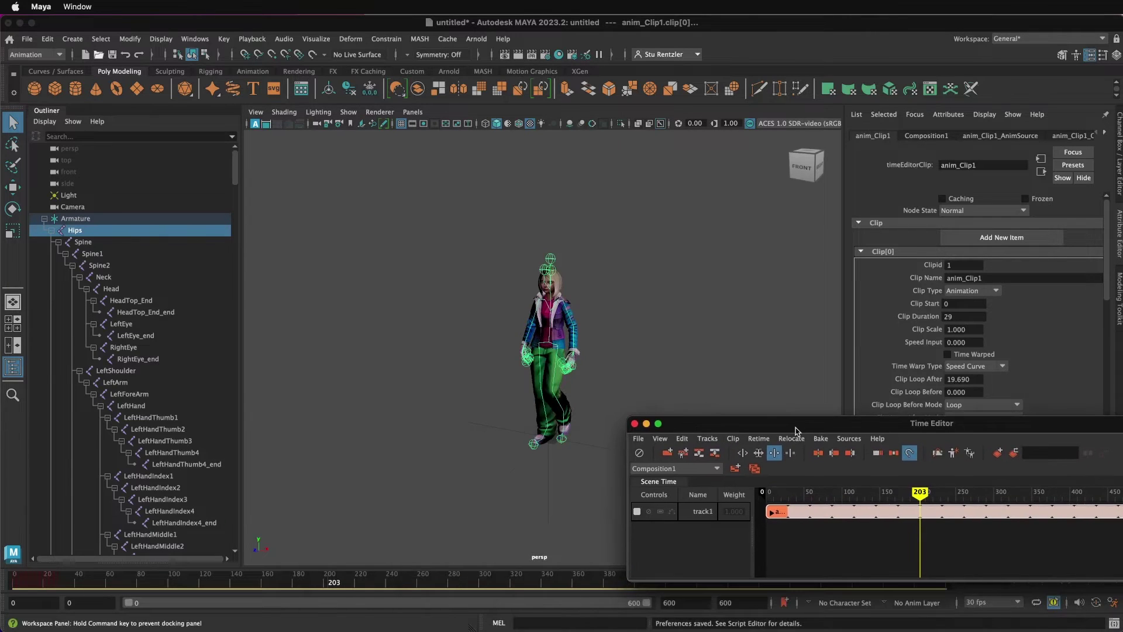
Step: Collapse the Armature's joint hierarchy in the Outliner and select the Armature root node
{"action": "left_click", "coordinate": [45, 219]}
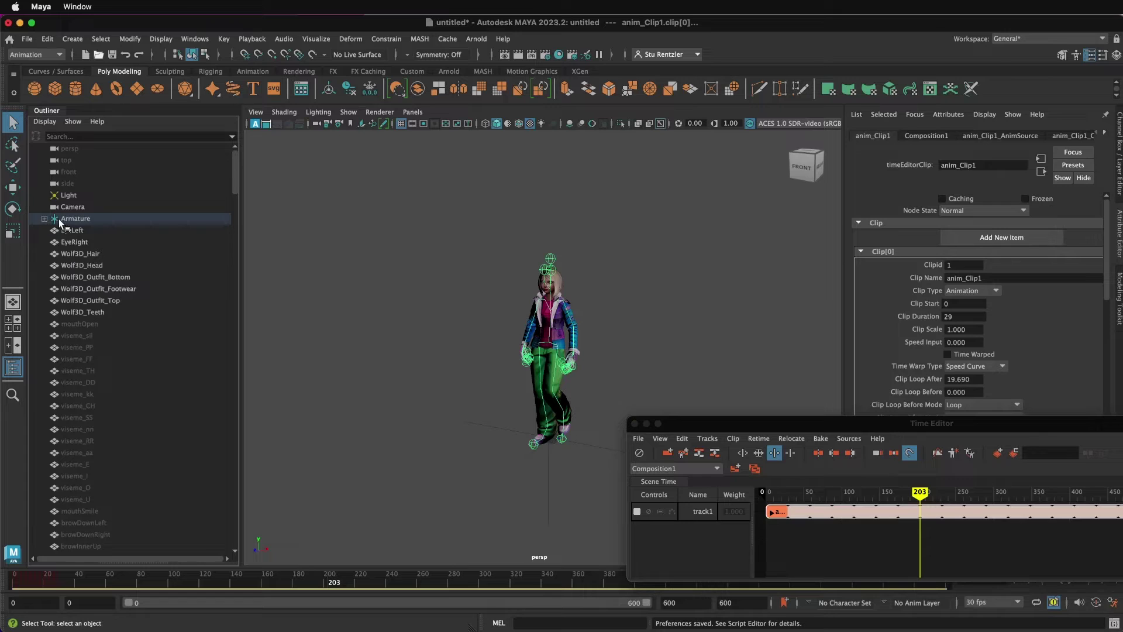
{"action": "left_click", "coordinate": [61, 219]}
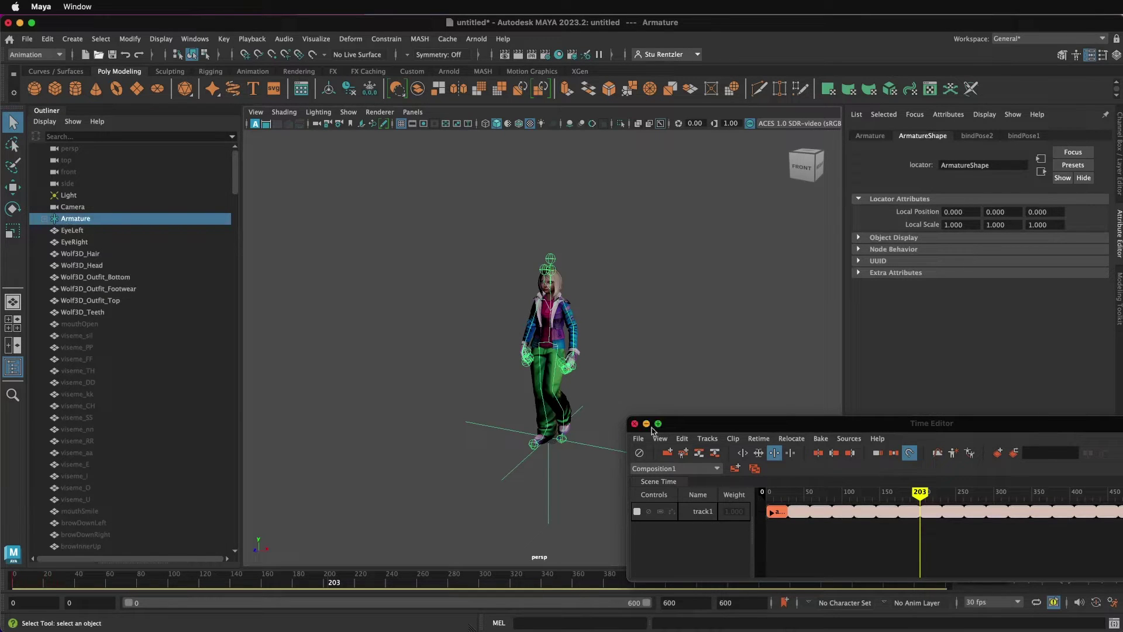
{"action": "left_click_drag", "start_coordinate": [696, 427], "coordinate": [787, 436]}
{"action": "left_click", "coordinate": [601, 441]}
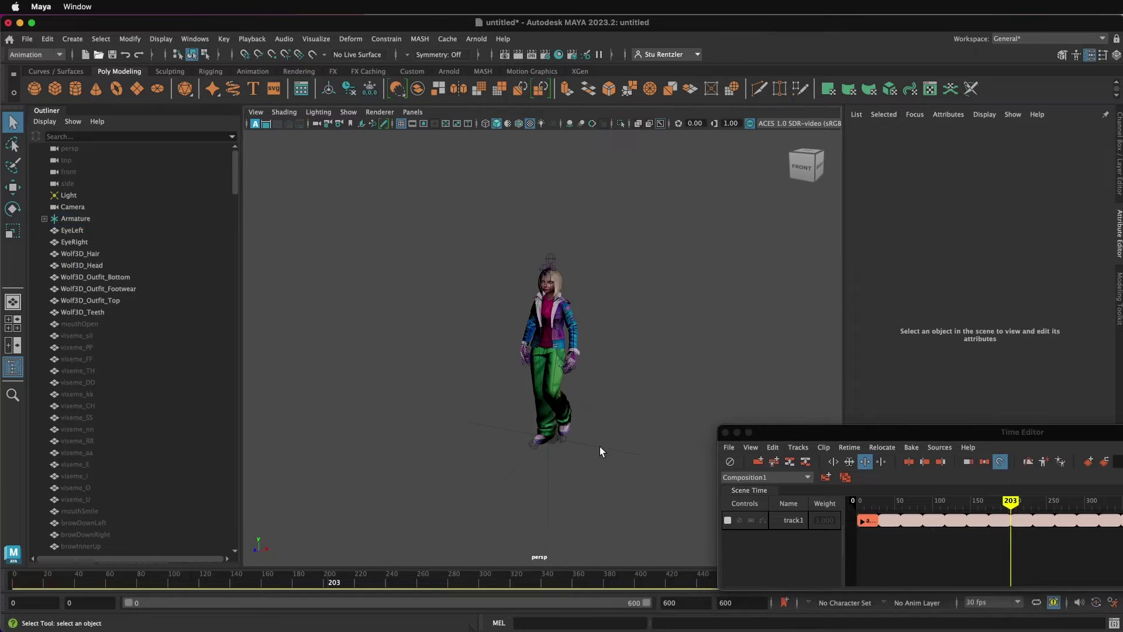
{"action": "left_click", "coordinate": [599, 447]}
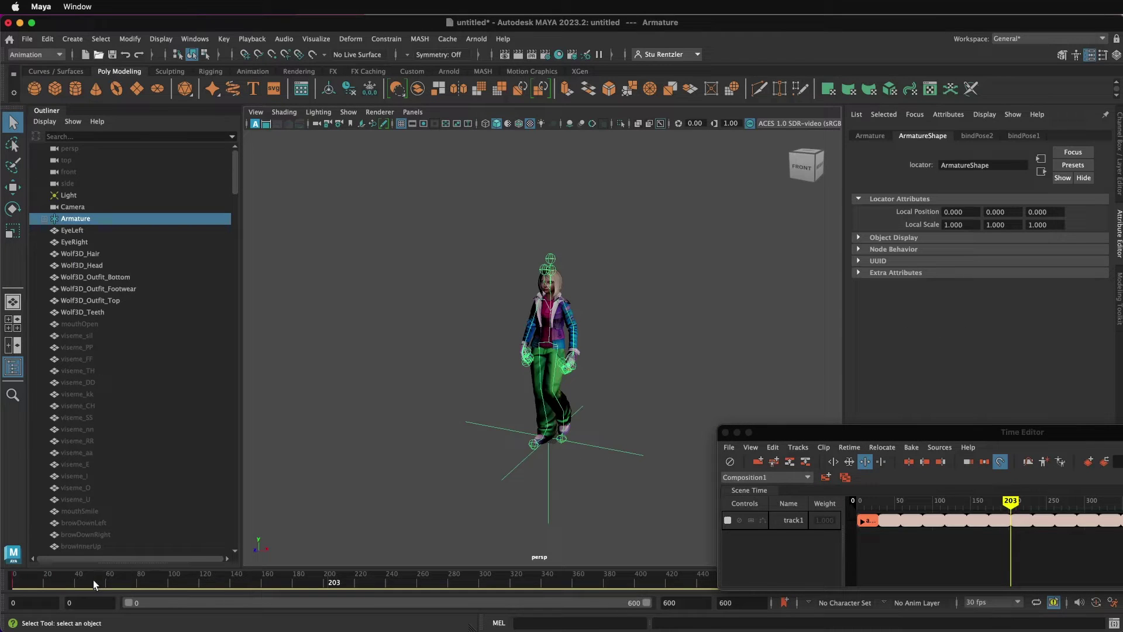
{"action": "left_click_drag", "start_coordinate": [811, 433], "coordinate": [860, 308]}
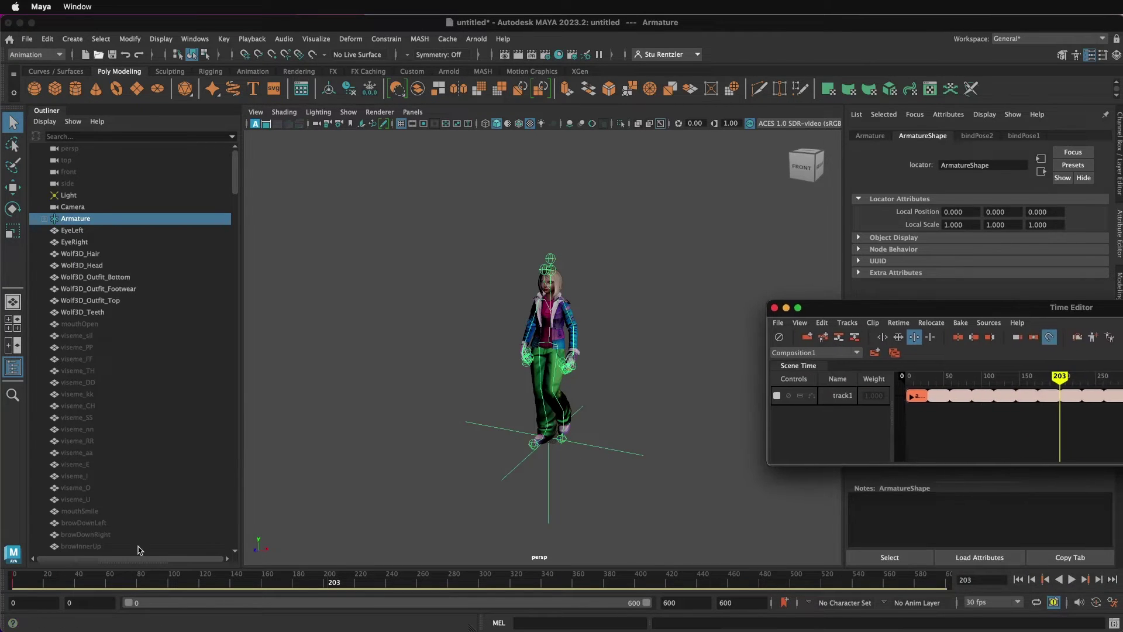
Step: At frame 600, move the Armature about 4966 units along Z, then rewind to frame 0
{"action": "left_click", "coordinate": [14, 583]}
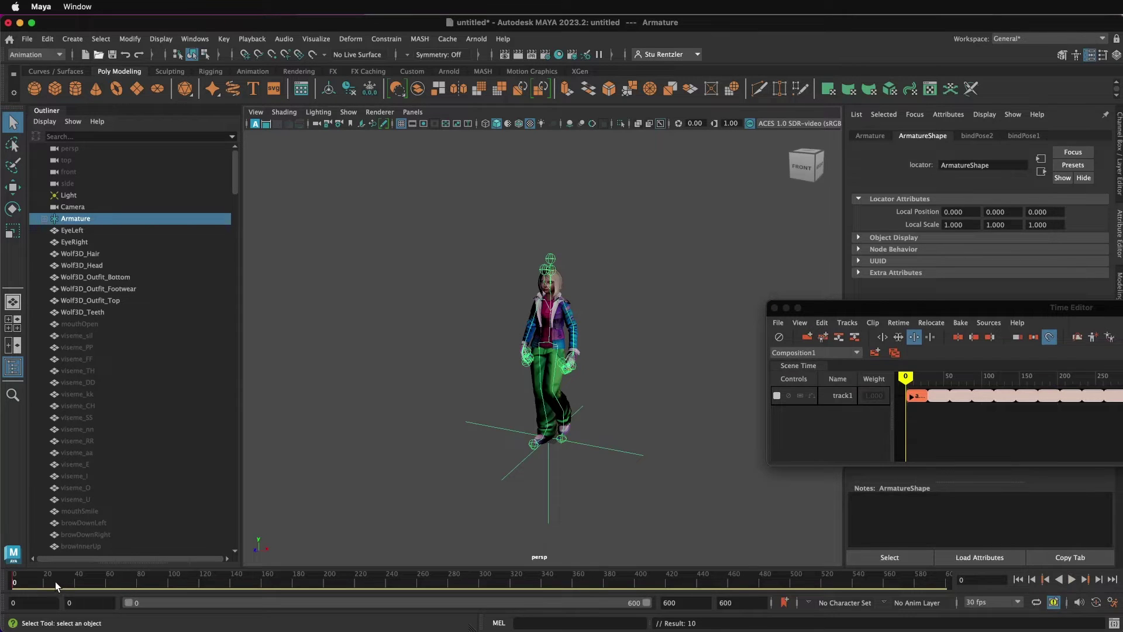
{"action": "left_click_drag", "start_coordinate": [55, 581], "coordinate": [950, 582]}
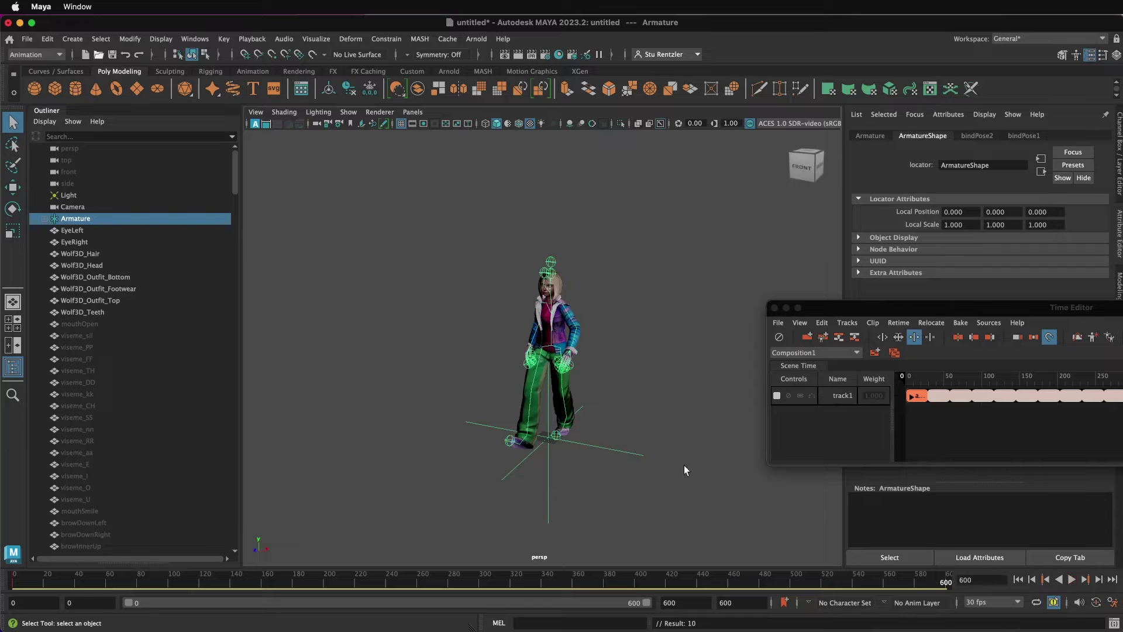
{"action": "key", "text": "w"}
{"action": "scroll", "coordinate": [485, 413], "scroll_direction": "down", "scroll_amount": 5}
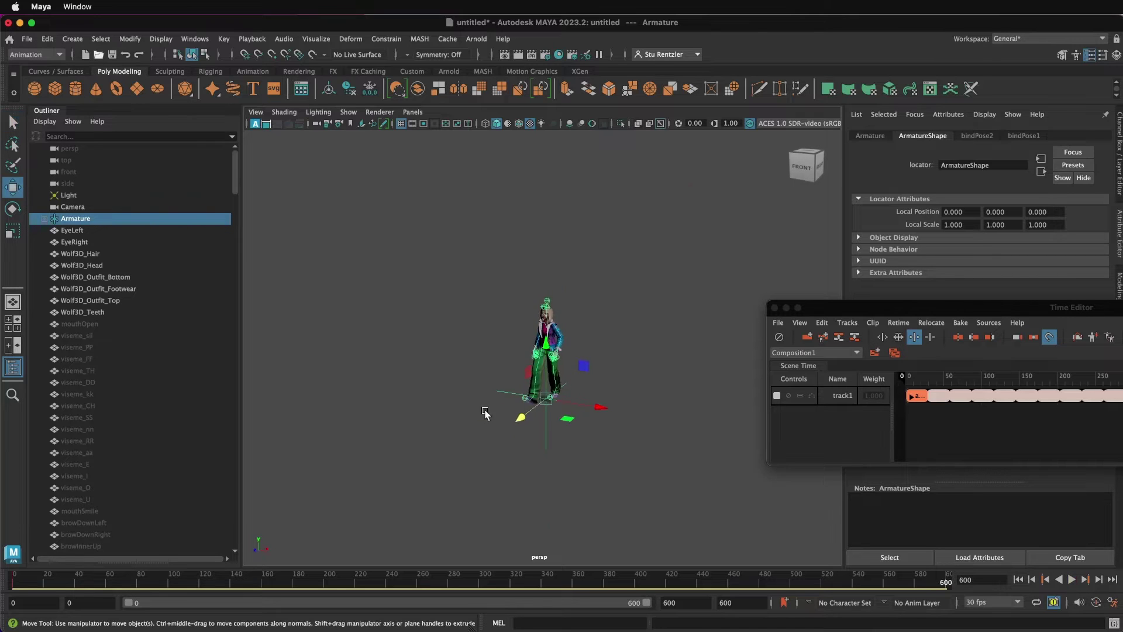
{"action": "left_click_drag", "start_coordinate": [520, 389], "coordinate": [293, 497]}
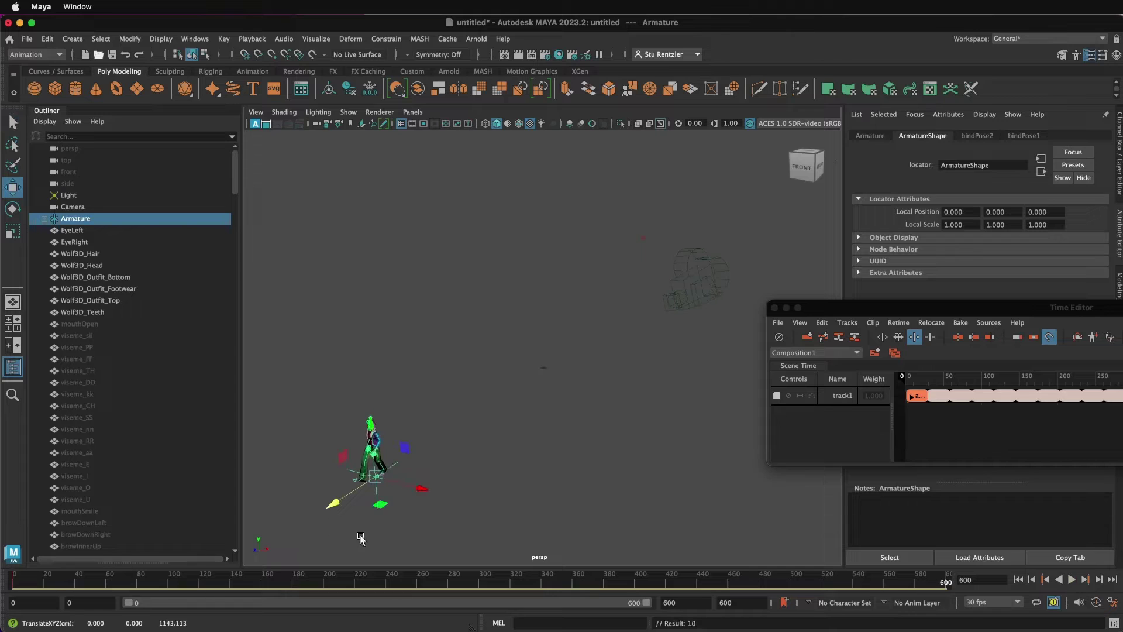
{"action": "key", "text": "ctrl+z"}
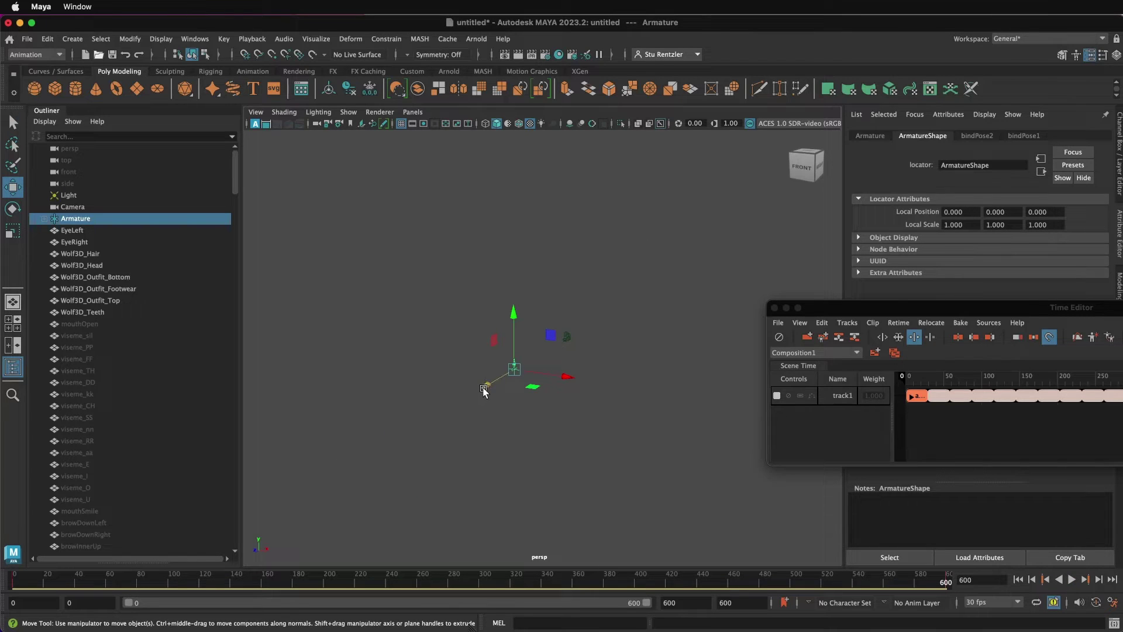
{"action": "left_click_drag", "start_coordinate": [484, 388], "coordinate": [206, 514]}
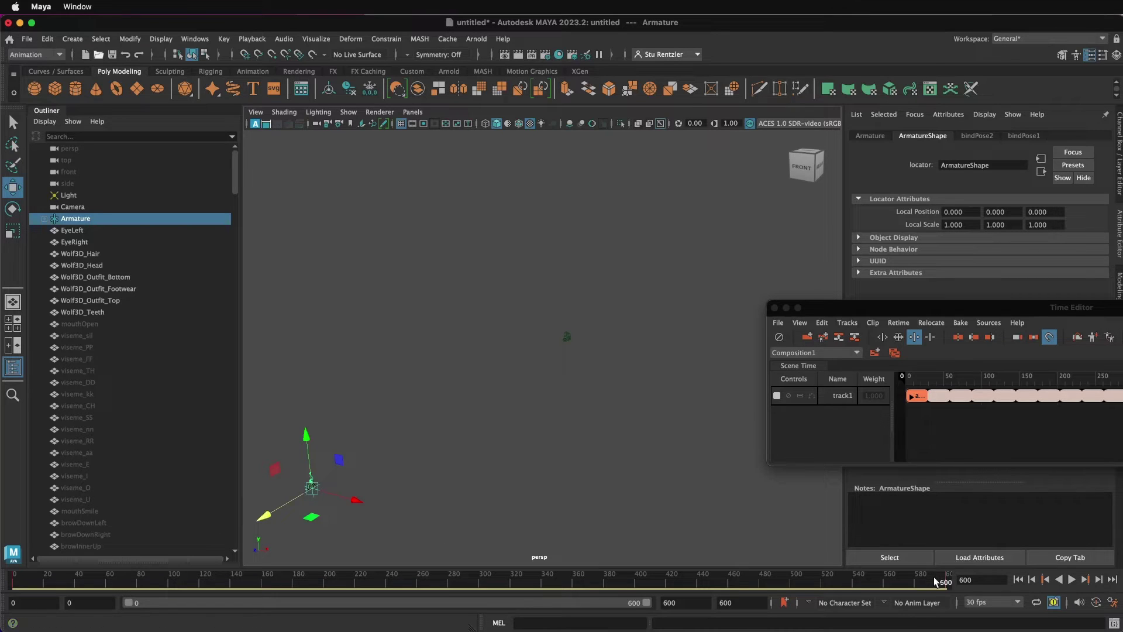
{"action": "left_click_drag", "start_coordinate": [943, 309], "coordinate": [813, 331]}
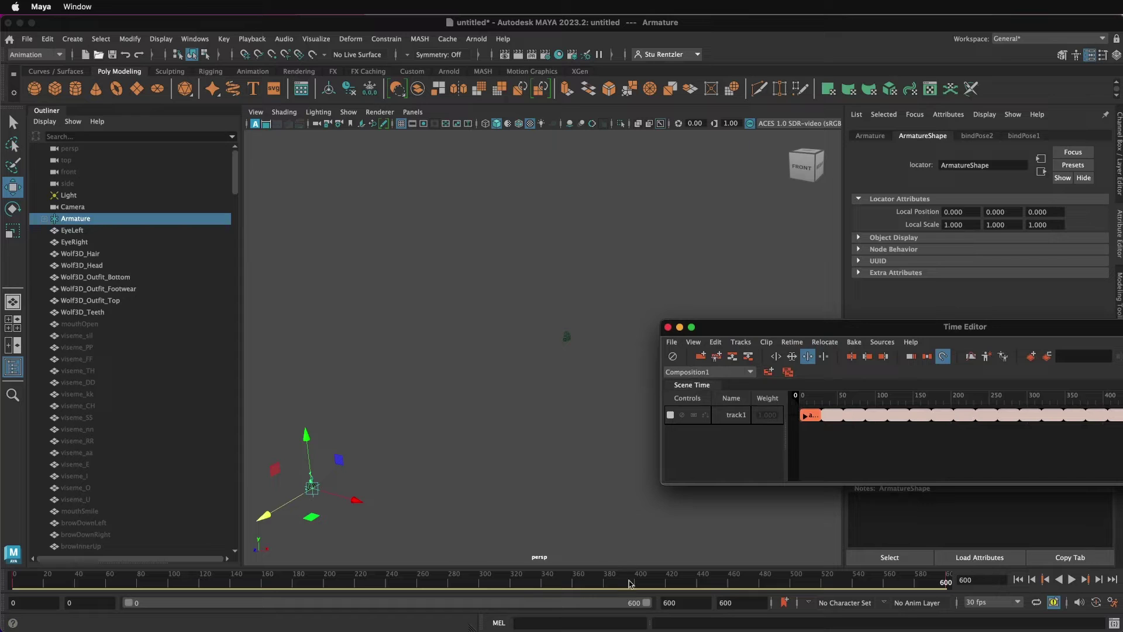
{"action": "left_click_drag", "start_coordinate": [915, 583], "coordinate": [14, 582]}
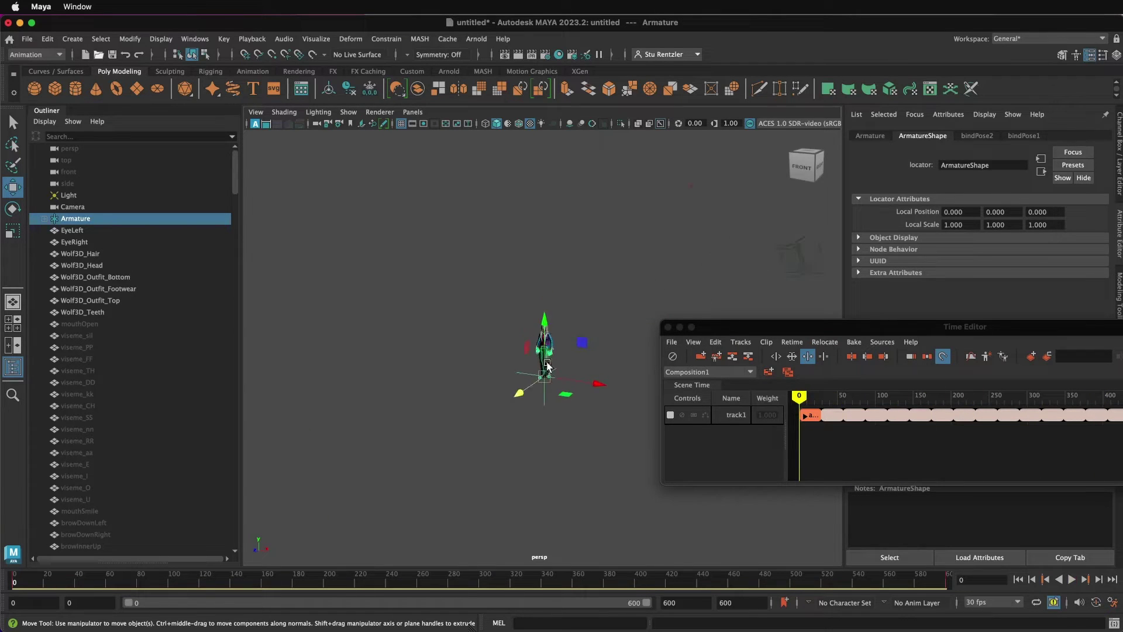
{"action": "left_click", "coordinate": [1072, 579]}
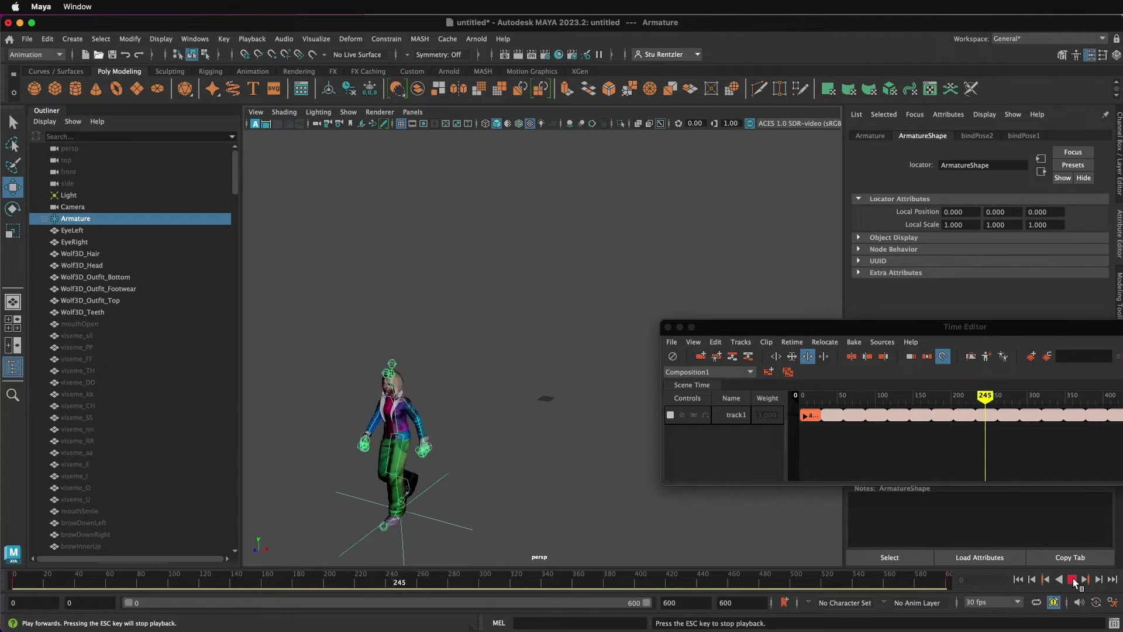
{"action": "left_click", "coordinate": [722, 579]}
{"action": "left_click_drag", "start_coordinate": [1083, 409], "coordinate": [844, 443]}
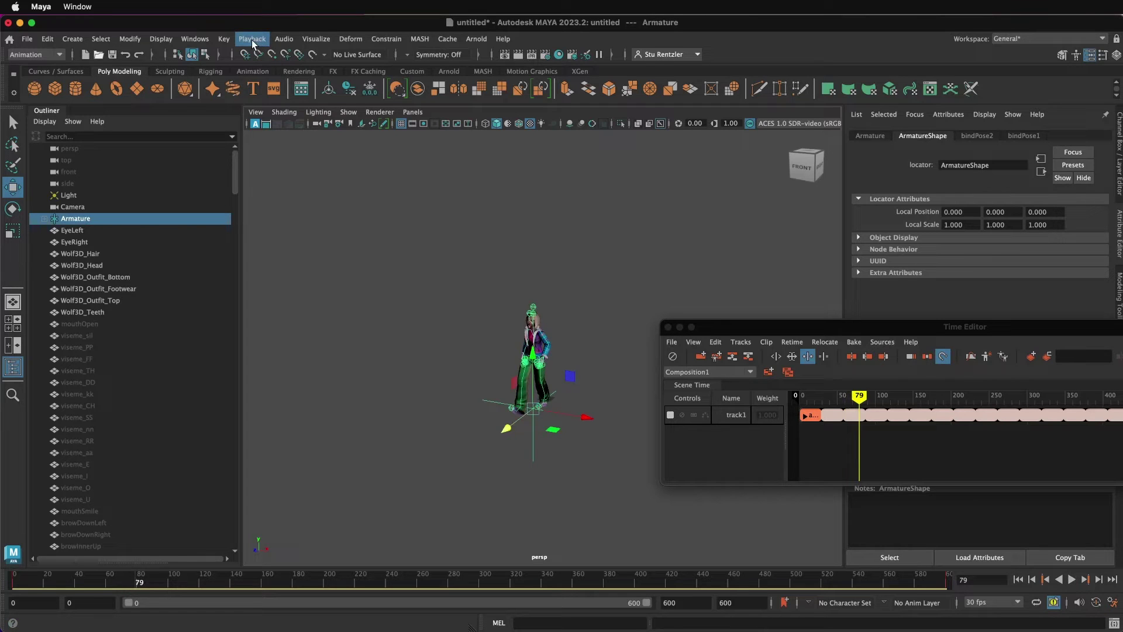
Step: Go to Windows > Animation Editors to reach the Graph Editor
{"action": "left_click", "coordinate": [194, 39]}
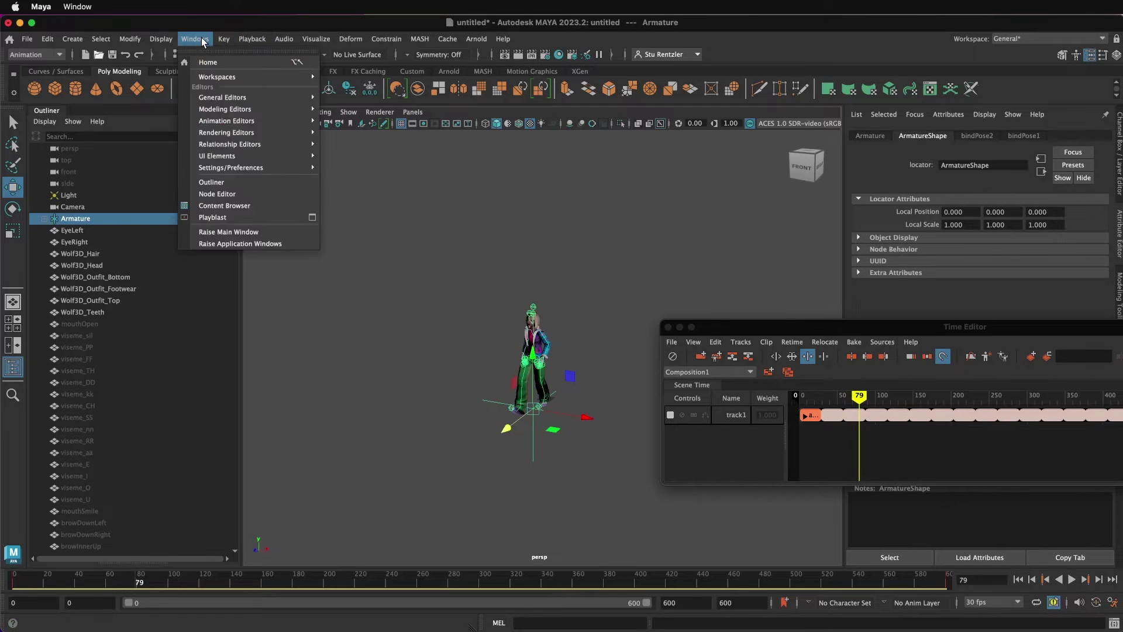
{"action": "mouse_move", "coordinate": [217, 97]}
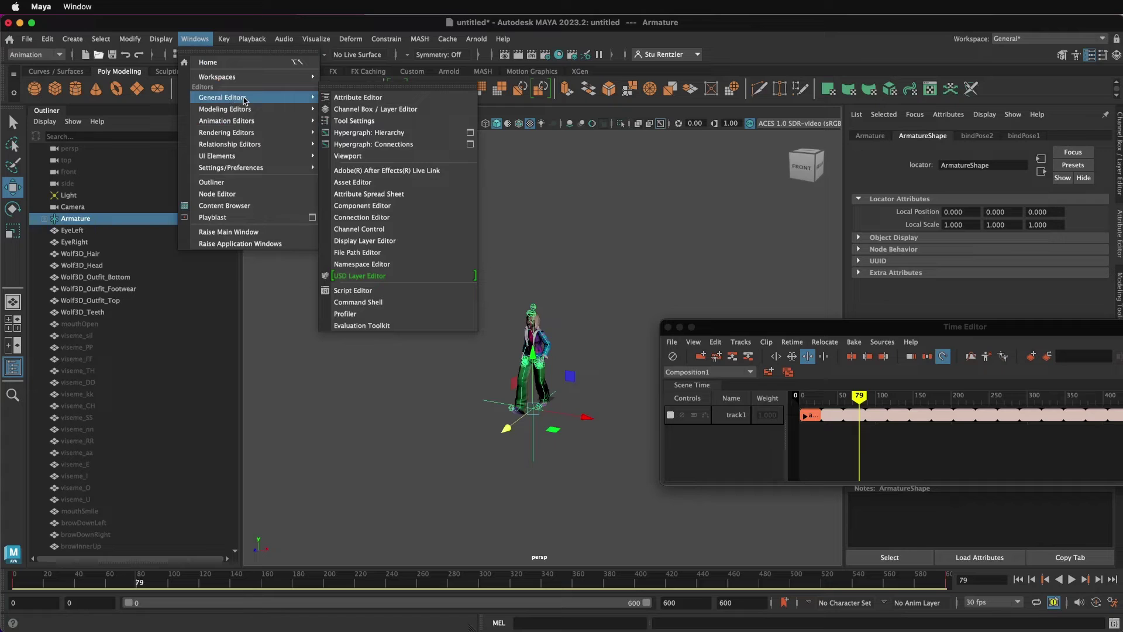
{"action": "mouse_move", "coordinate": [246, 121]}
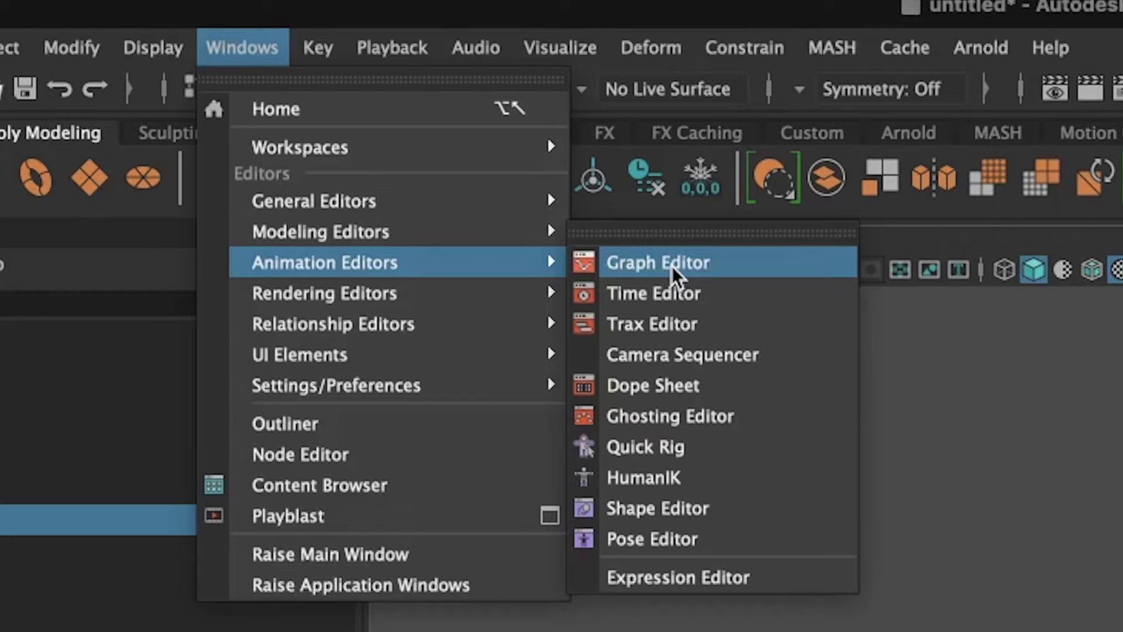
Step: Open the Graph Editor, then reposition and enlarge it to show the Armature's curves
{"action": "left_click", "coordinate": [672, 268]}
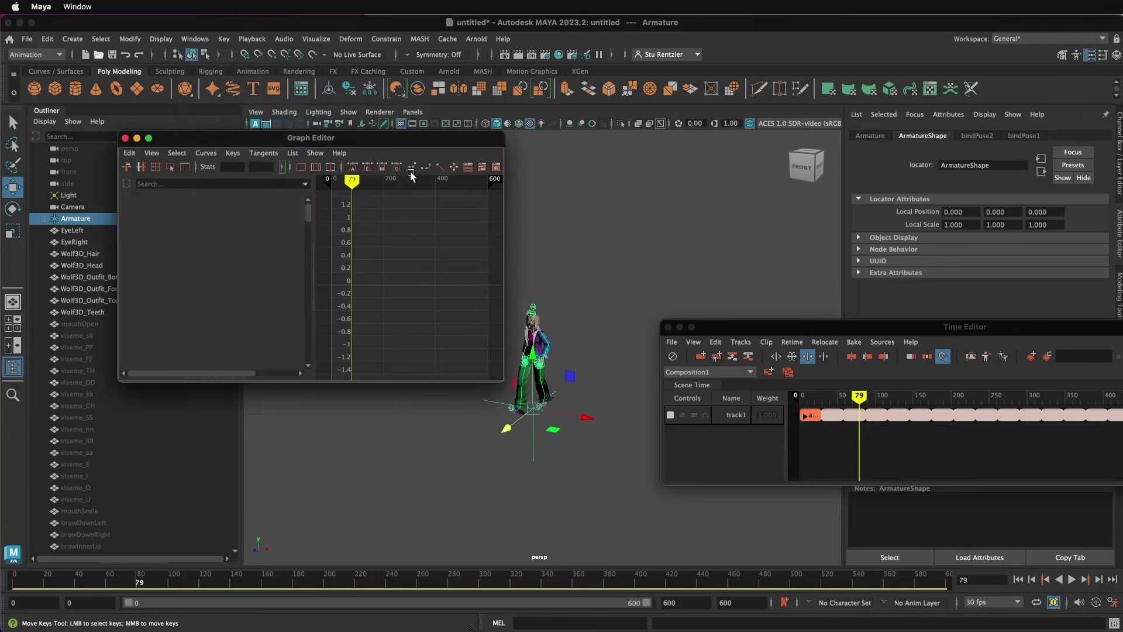
{"action": "left_click_drag", "start_coordinate": [384, 148], "coordinate": [516, 223]}
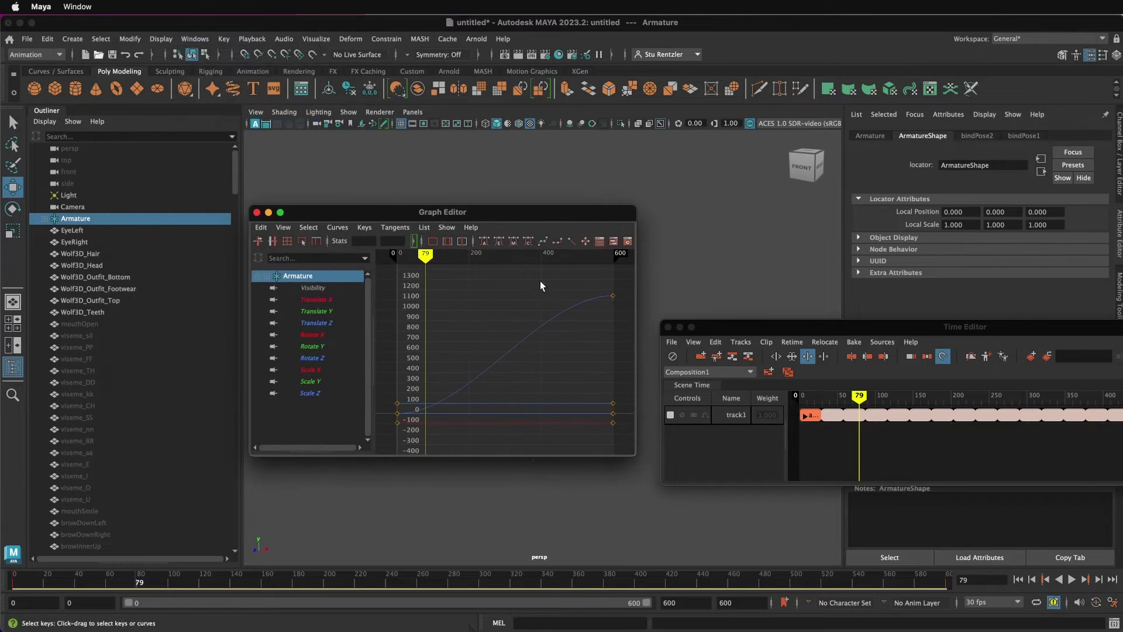
{"action": "left_click_drag", "start_coordinate": [633, 457], "coordinate": [807, 525]}
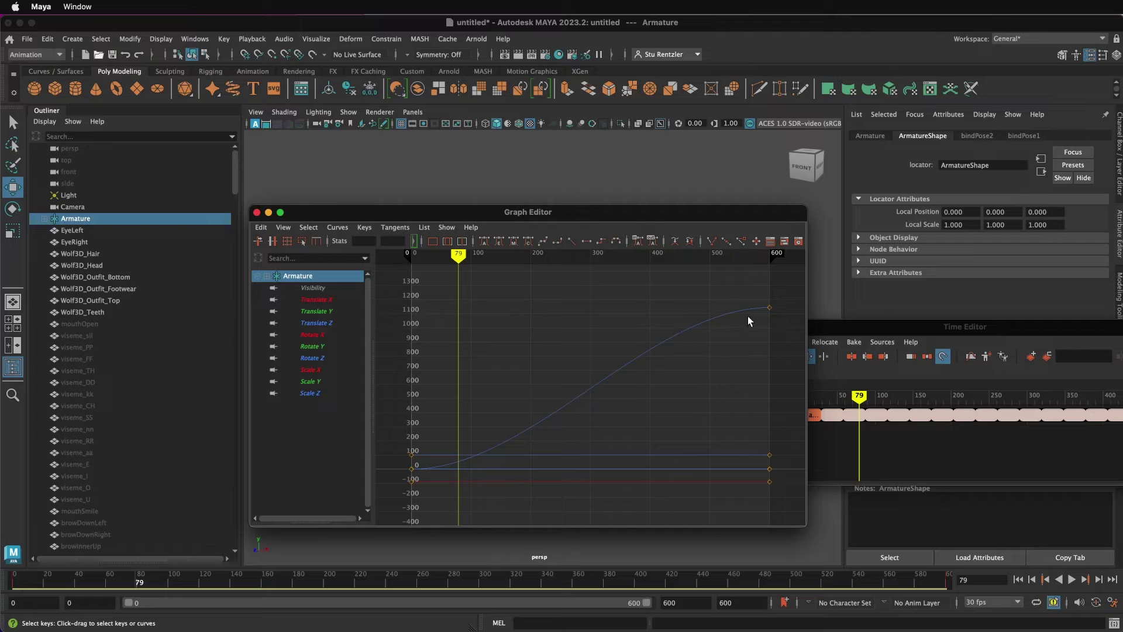
Step: Give the frame-0 Translate Z key linear tangents
{"action": "left_click_drag", "start_coordinate": [422, 464], "coordinate": [408, 481]}
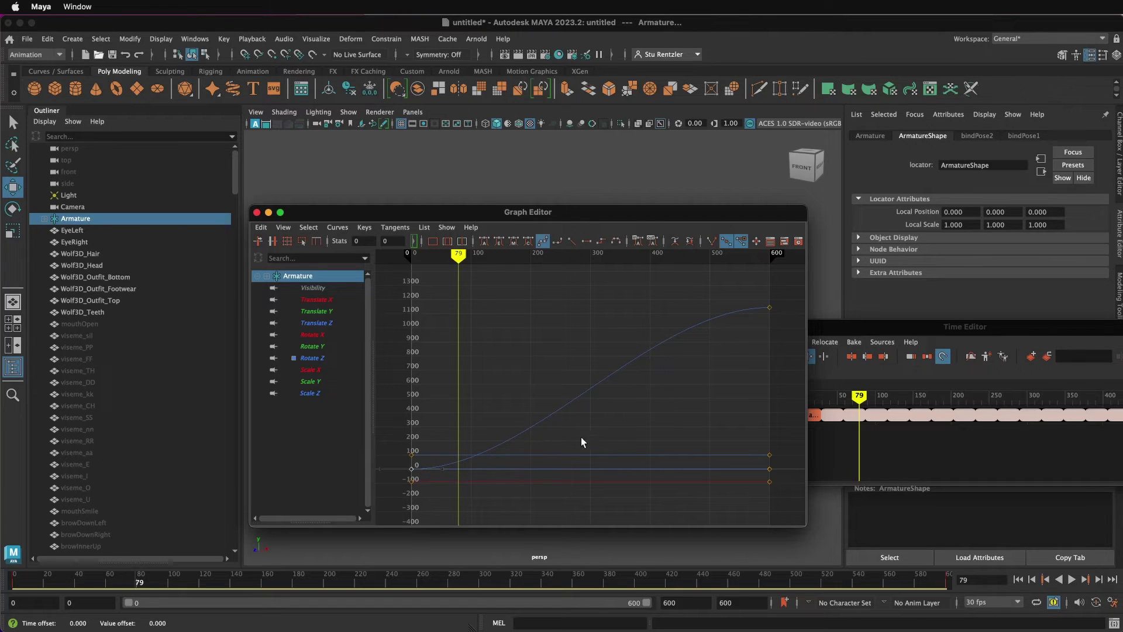
{"action": "left_click", "coordinate": [769, 306]}
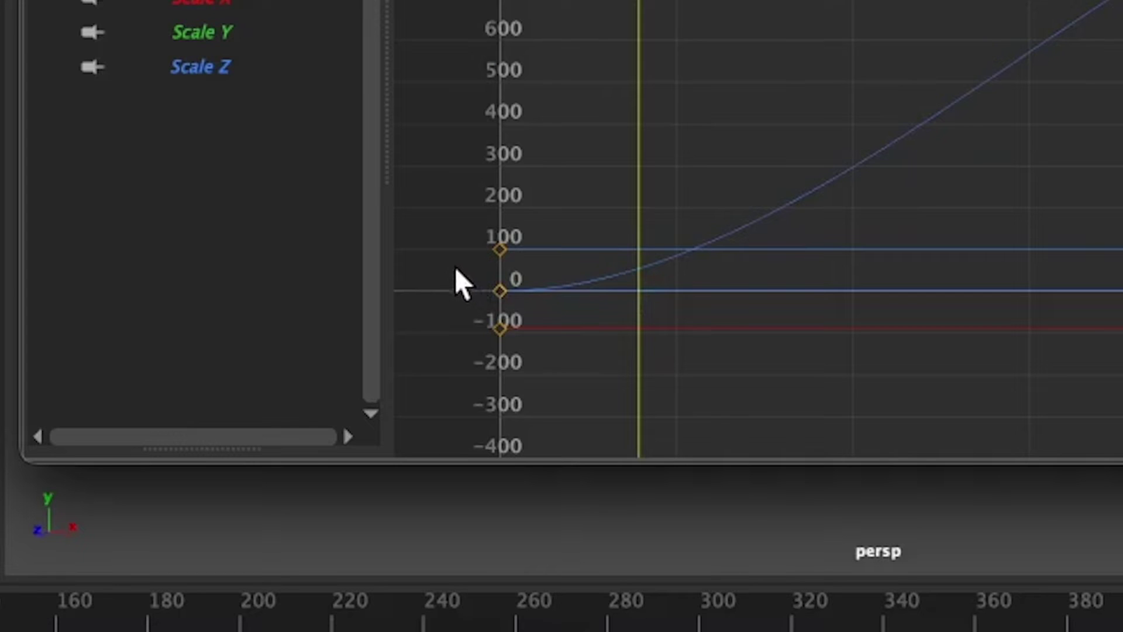
{"action": "left_click_drag", "start_coordinate": [394, 460], "coordinate": [422, 473]}
{"action": "left_click_drag", "start_coordinate": [531, 303], "coordinate": [532, 306]}
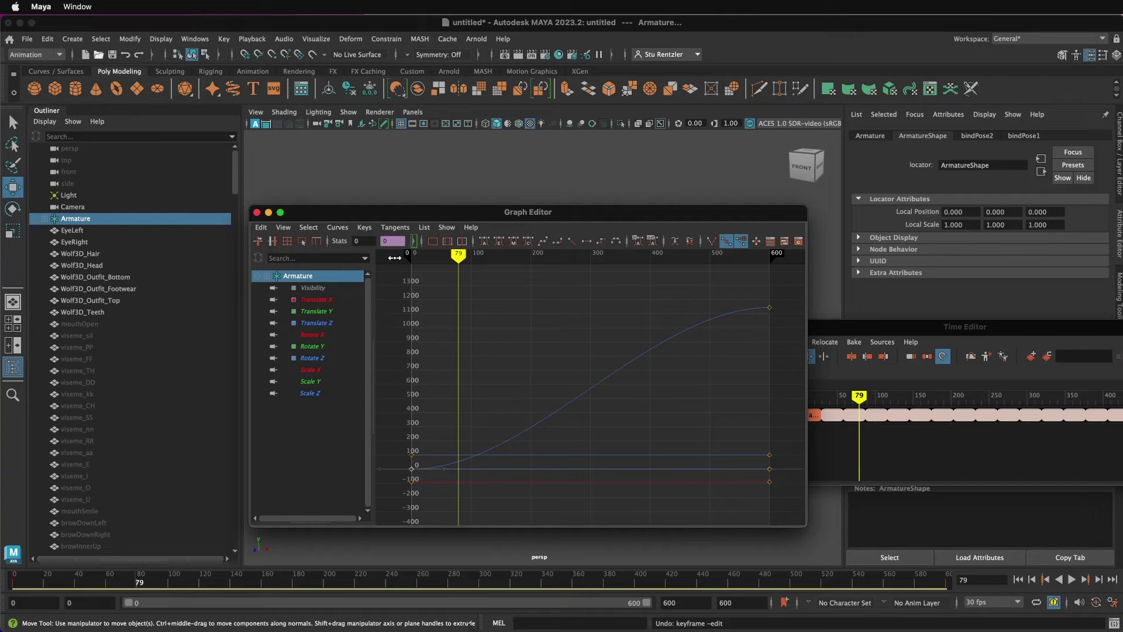
{"action": "left_click", "coordinate": [395, 231]}
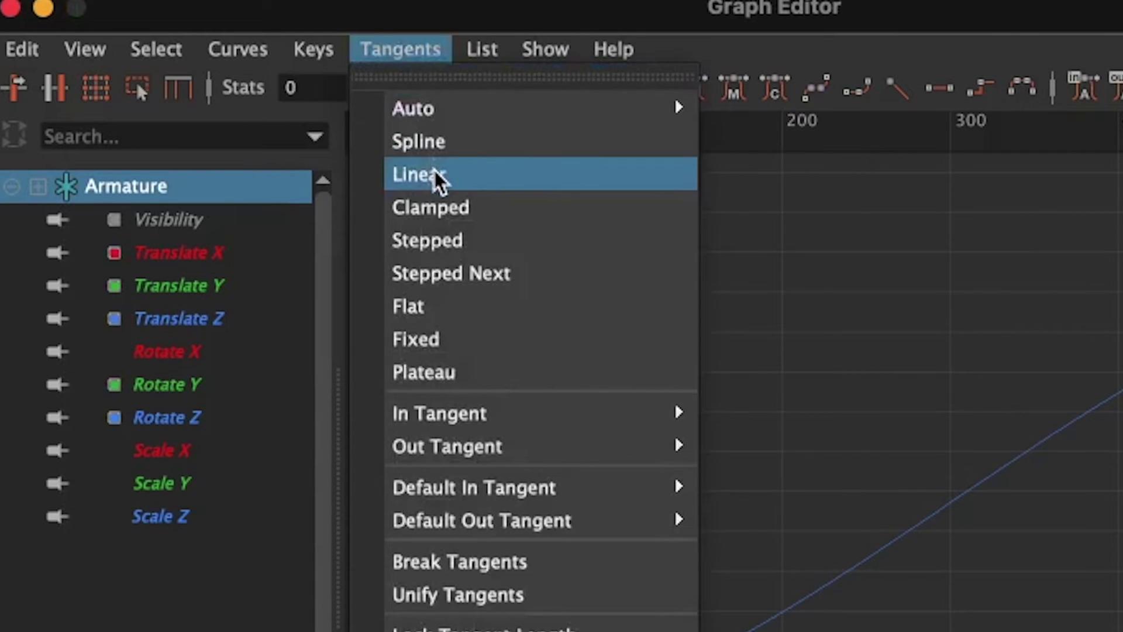
{"action": "left_click", "coordinate": [405, 272]}
Step: Give the frame-600 key linear tangents as well
{"action": "left_click_drag", "start_coordinate": [777, 320], "coordinate": [752, 293]}
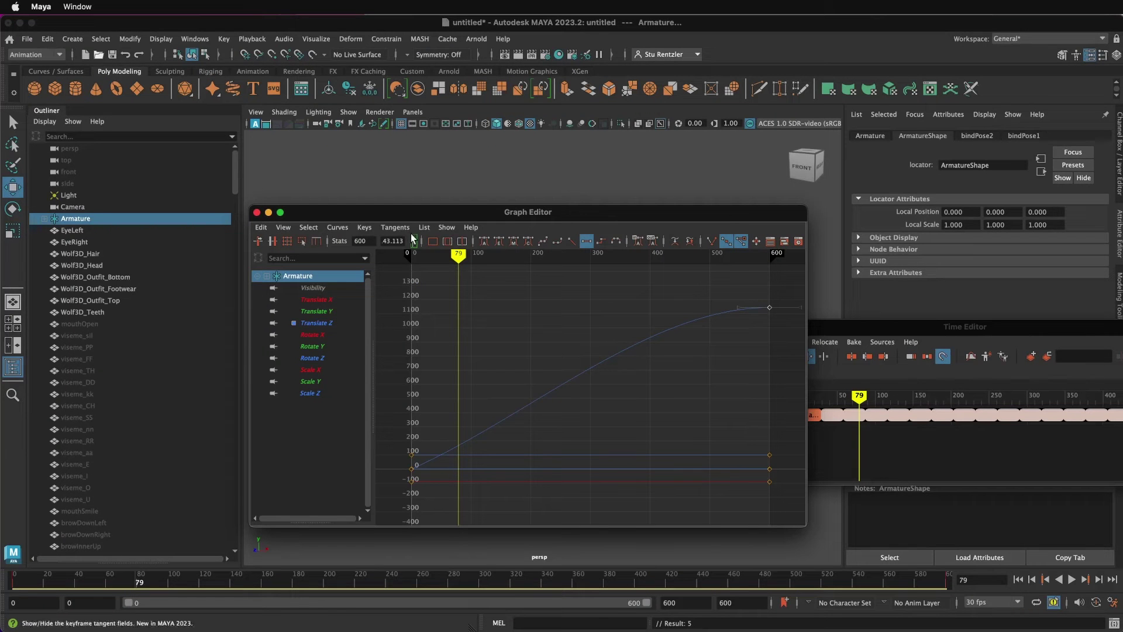
{"action": "left_click", "coordinate": [394, 227]}
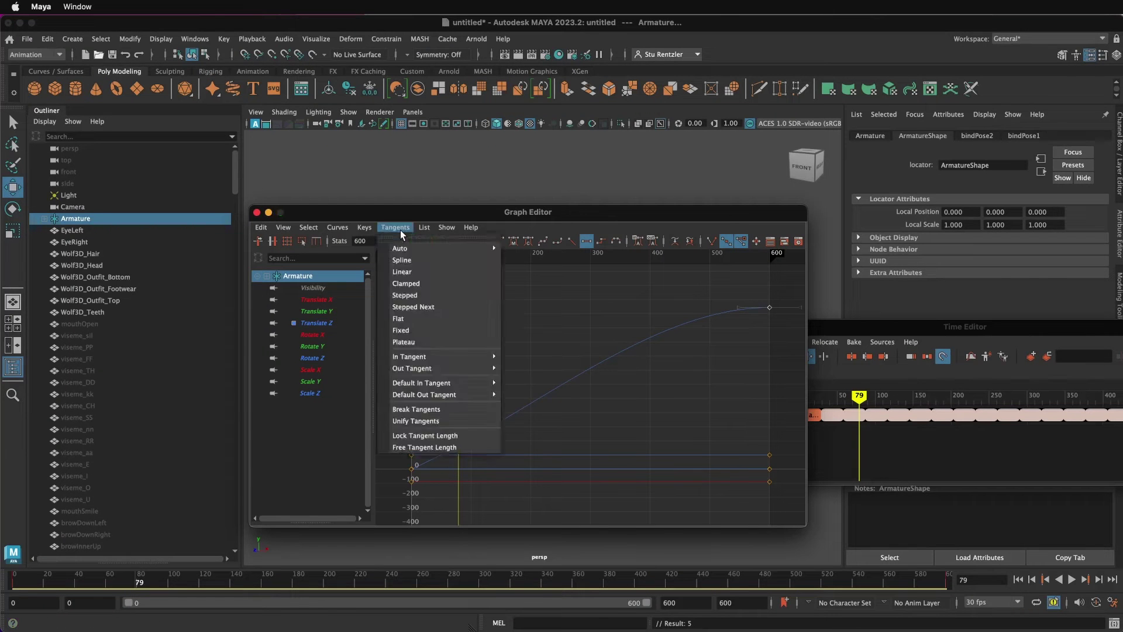
{"action": "left_click", "coordinate": [413, 272]}
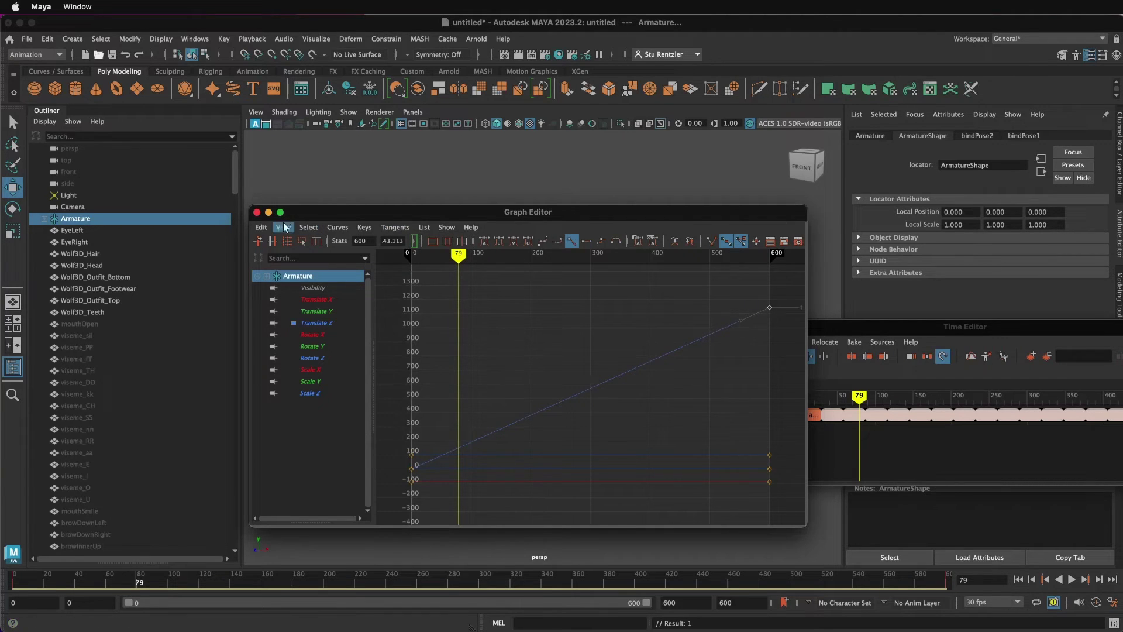
Step: Close the Graph Editor, return to frame 0, and play the walk
{"action": "left_click", "coordinate": [257, 212]}
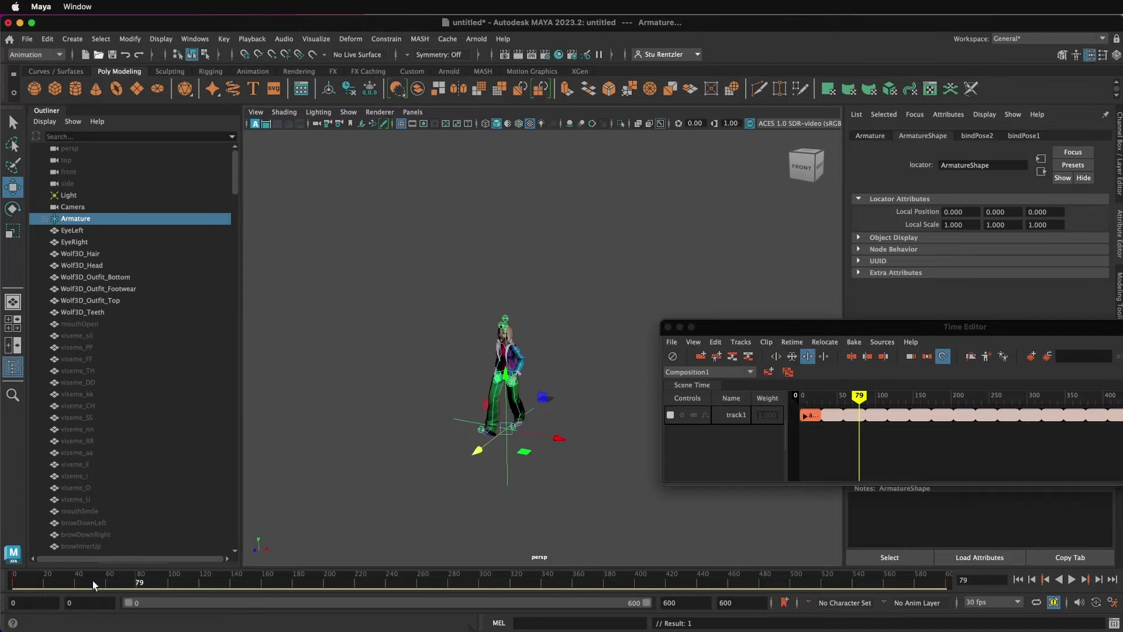
{"action": "left_click_drag", "start_coordinate": [93, 581], "coordinate": [14, 580]}
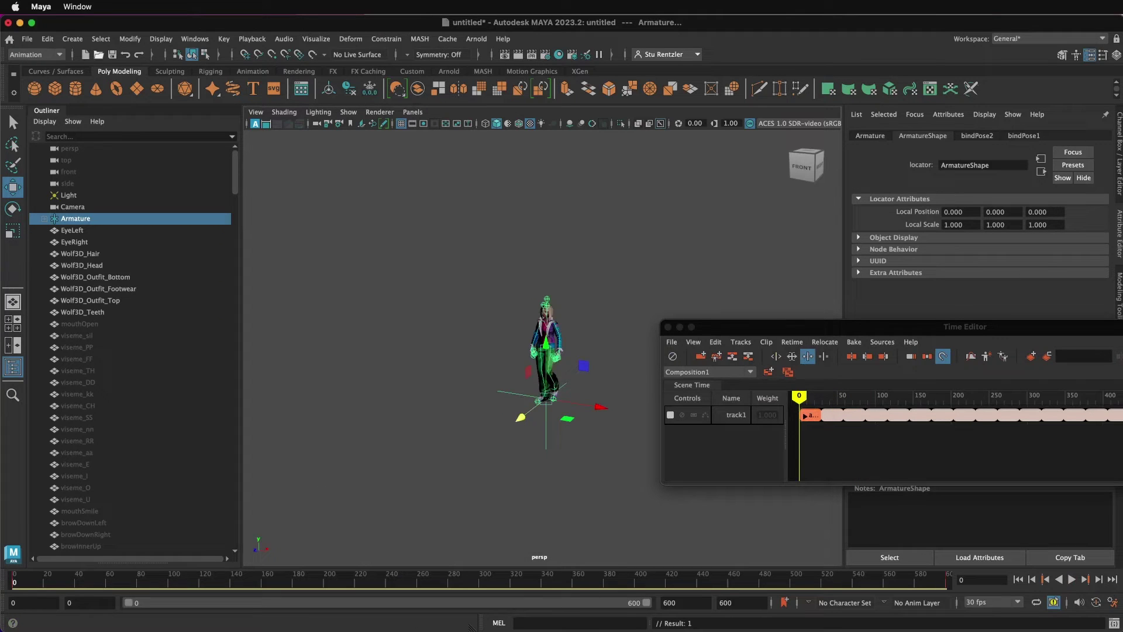
{"action": "left_click", "coordinate": [1072, 579]}
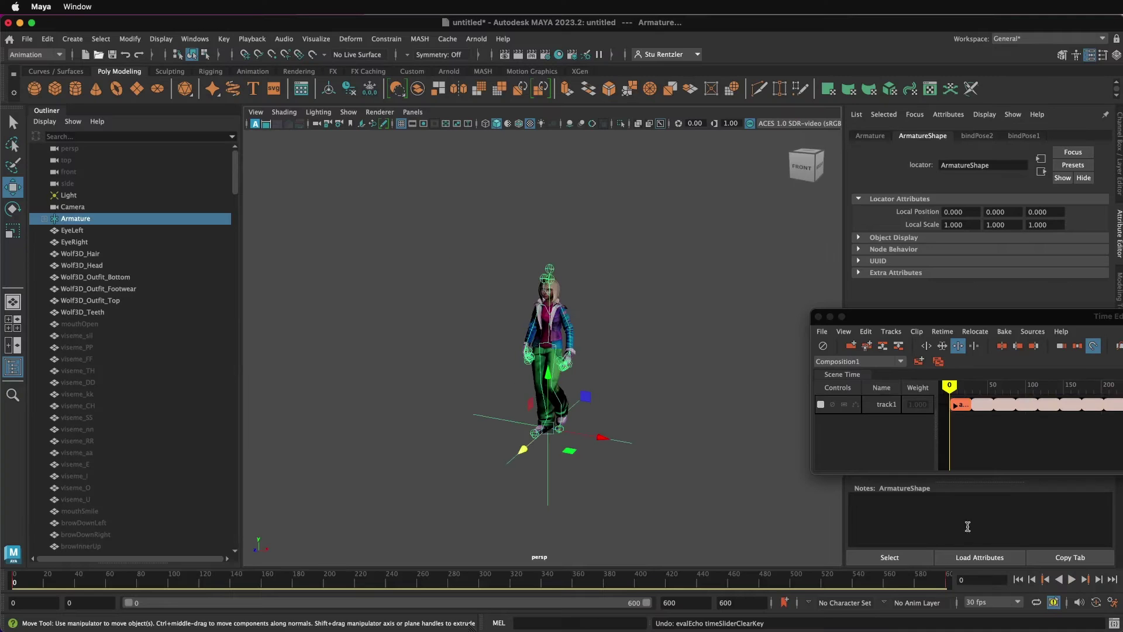
Step: Delete the Armature's time-slider key at frame 600
{"action": "left_click_drag", "start_coordinate": [925, 582], "coordinate": [943, 581]}
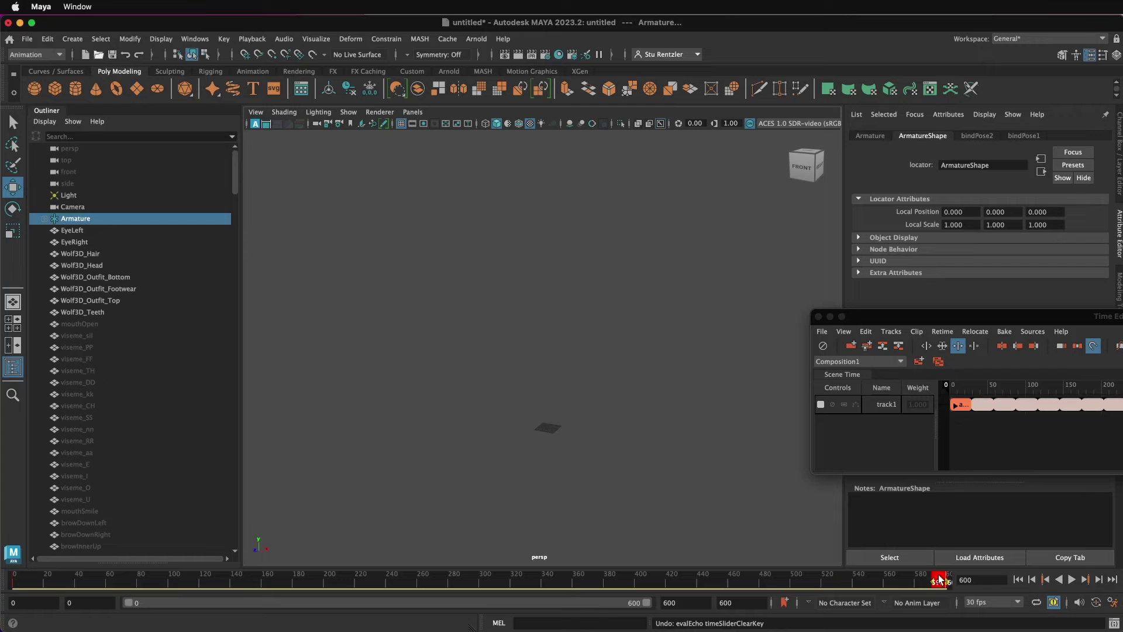
{"action": "right_click", "coordinate": [940, 579]}
{"action": "left_click", "coordinate": [973, 615]}
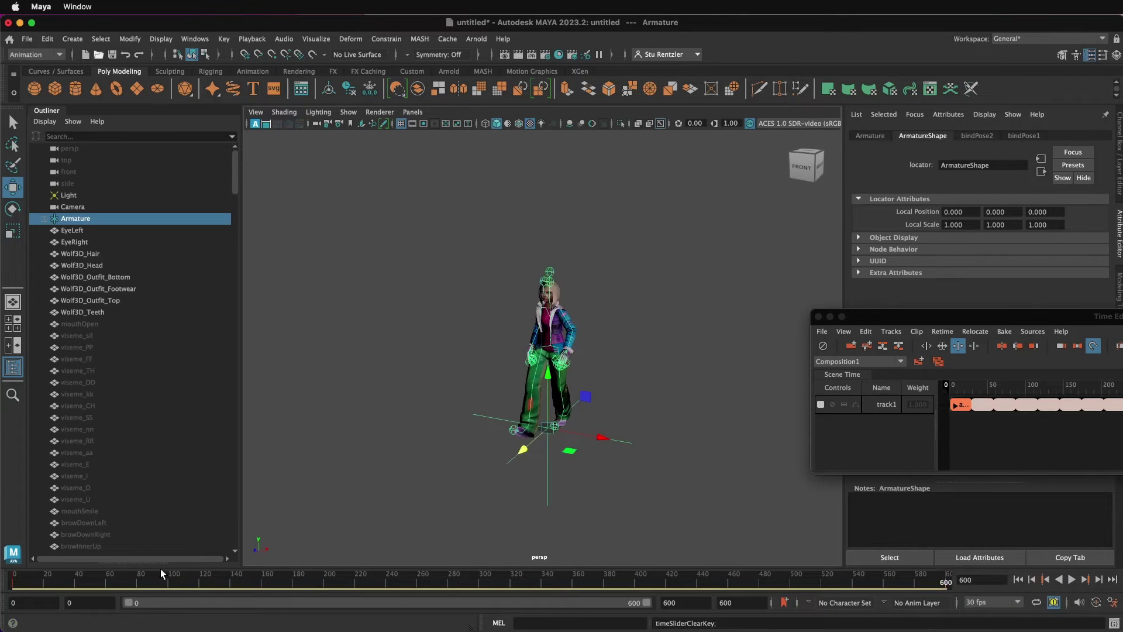
{"action": "left_click_drag", "start_coordinate": [161, 569], "coordinate": [29, 575]}
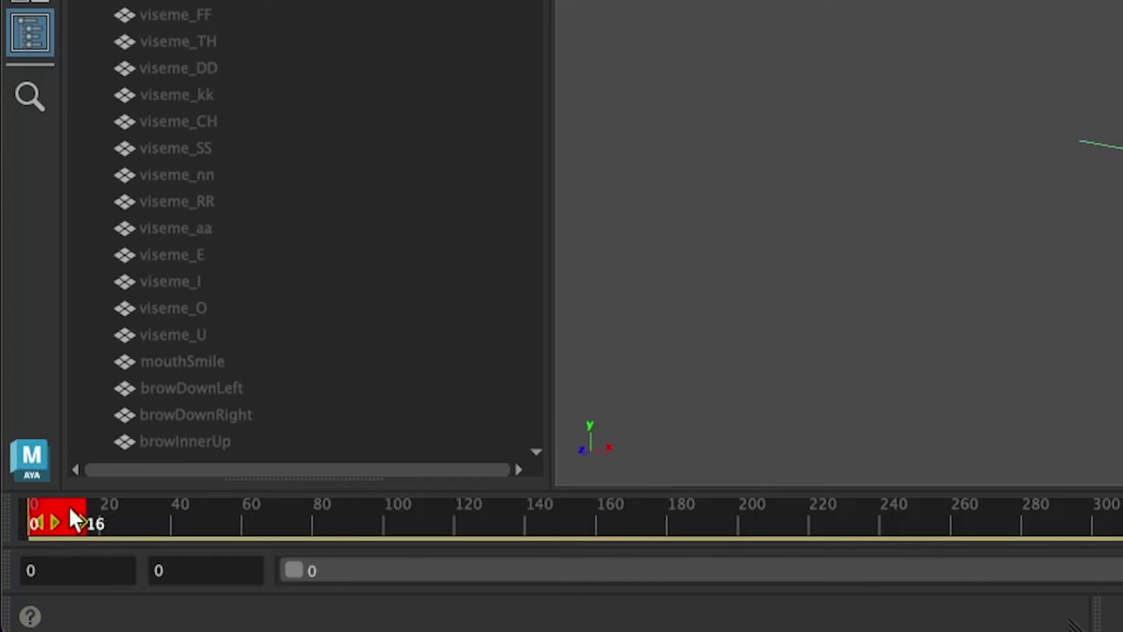
{"action": "right_click", "coordinate": [69, 508]}
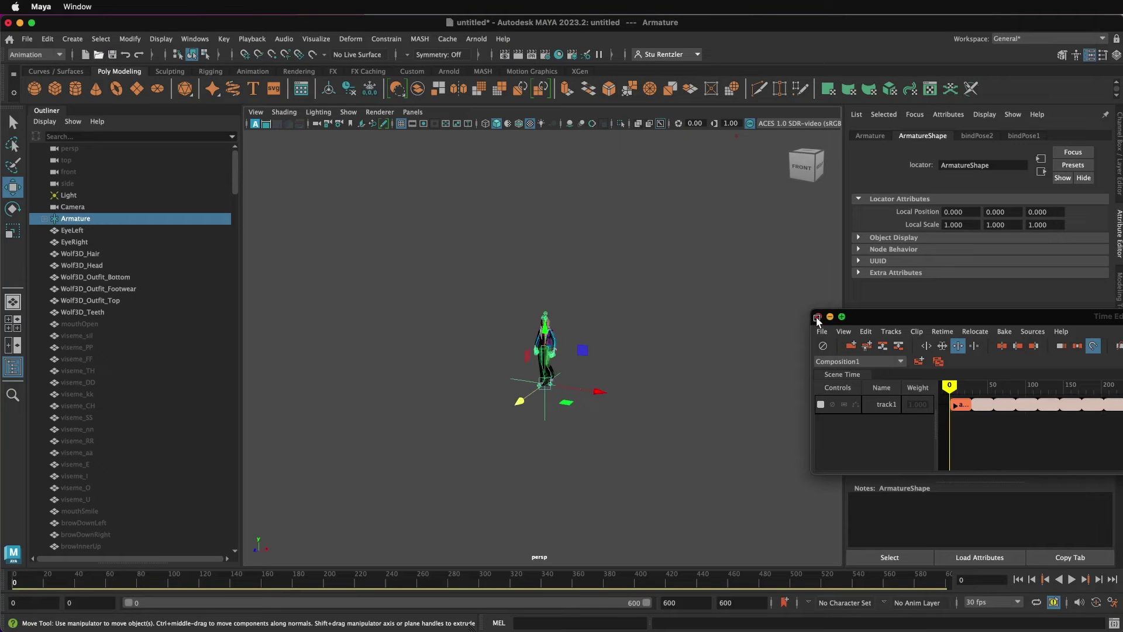
Step: Close the Time Editor, frame the character in the viewport, and return to frame 0
{"action": "left_click", "coordinate": [817, 317]}
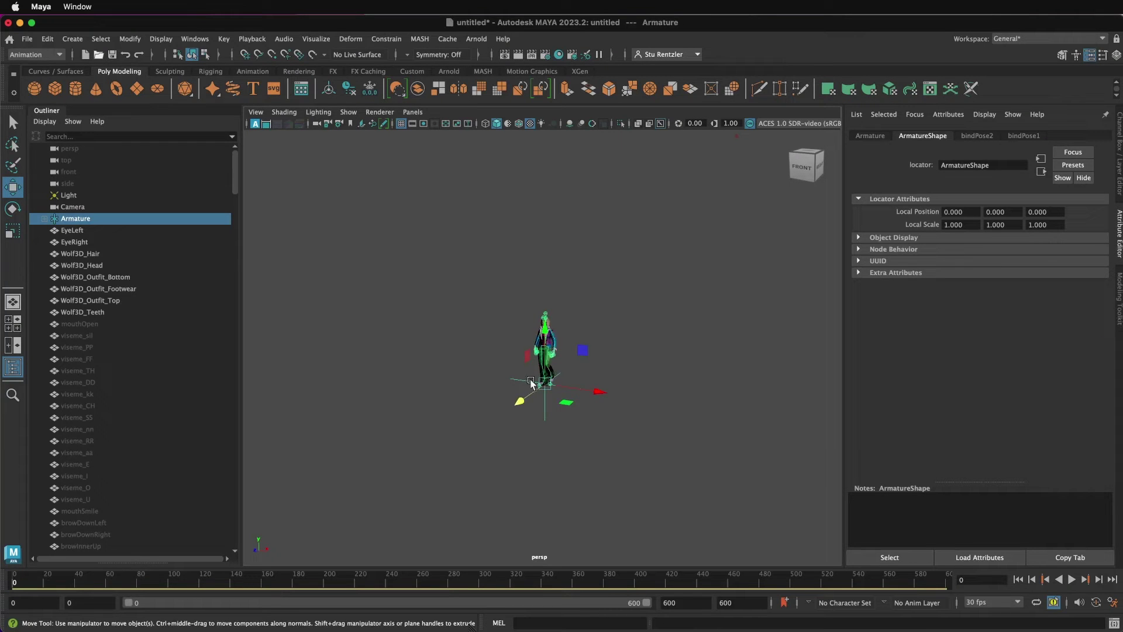
{"action": "key", "text": "f"}
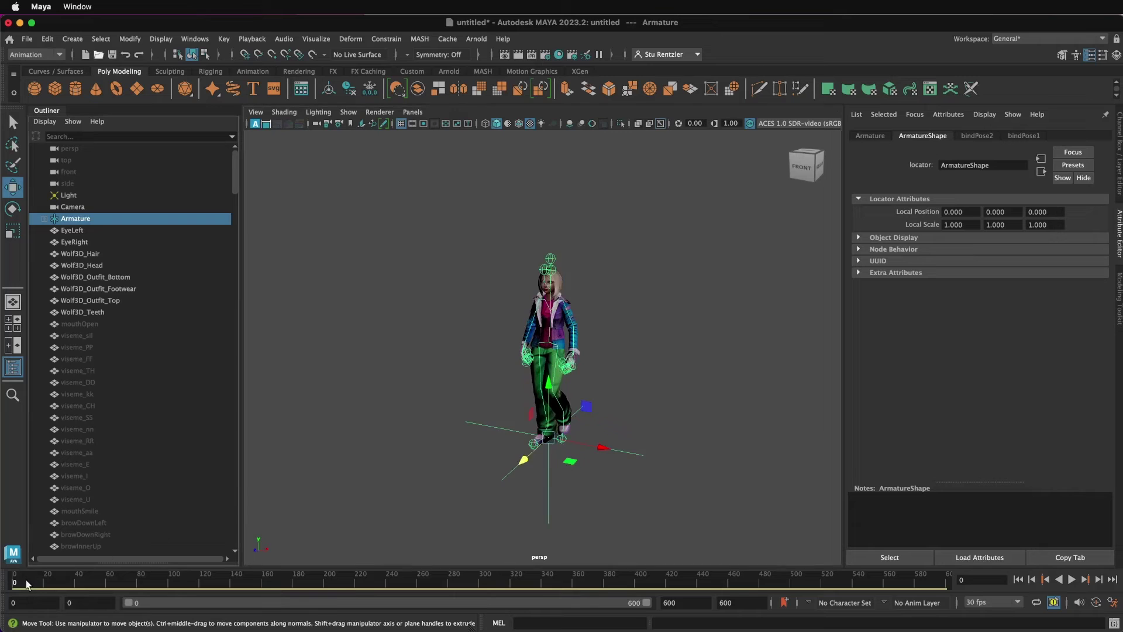
{"action": "mouse_move", "coordinate": [26, 584]}
{"action": "left_mouse_down"}
{"action": "mouse_move", "coordinate": [278, 582]}
{"action": "mouse_move", "coordinate": [15, 582]}
{"action": "left_mouse_up"}
Step: Start an EP curve and place its first four edit points around the character
{"action": "scroll", "coordinate": [612, 445], "scroll_direction": "down", "scroll_amount": 2}
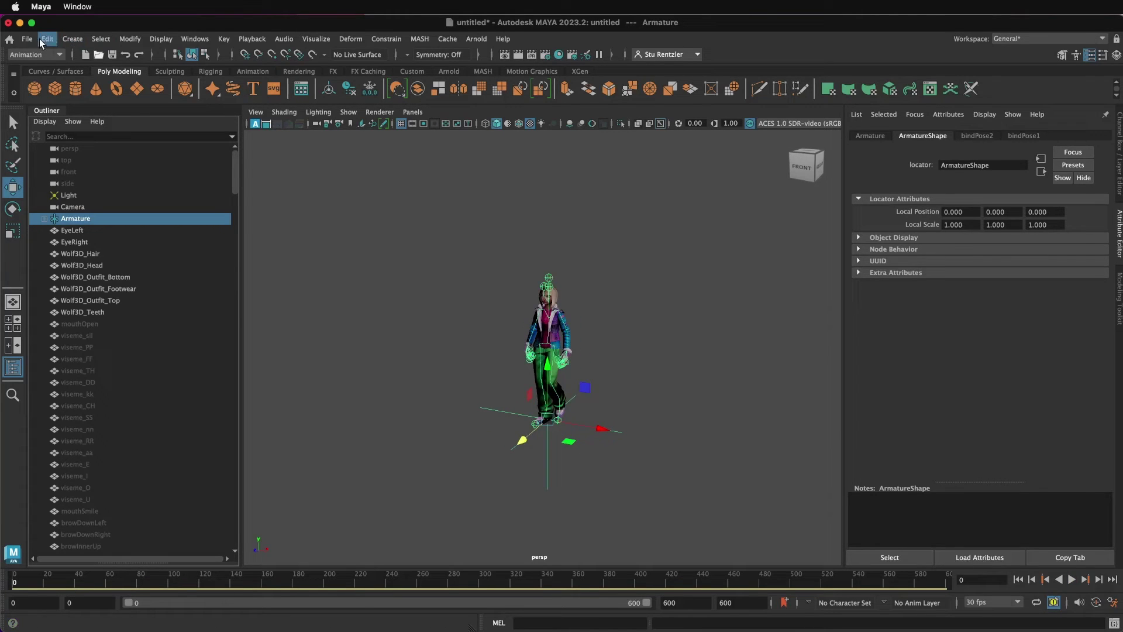
{"action": "left_click", "coordinate": [68, 39]}
{"action": "mouse_move", "coordinate": [101, 131]}
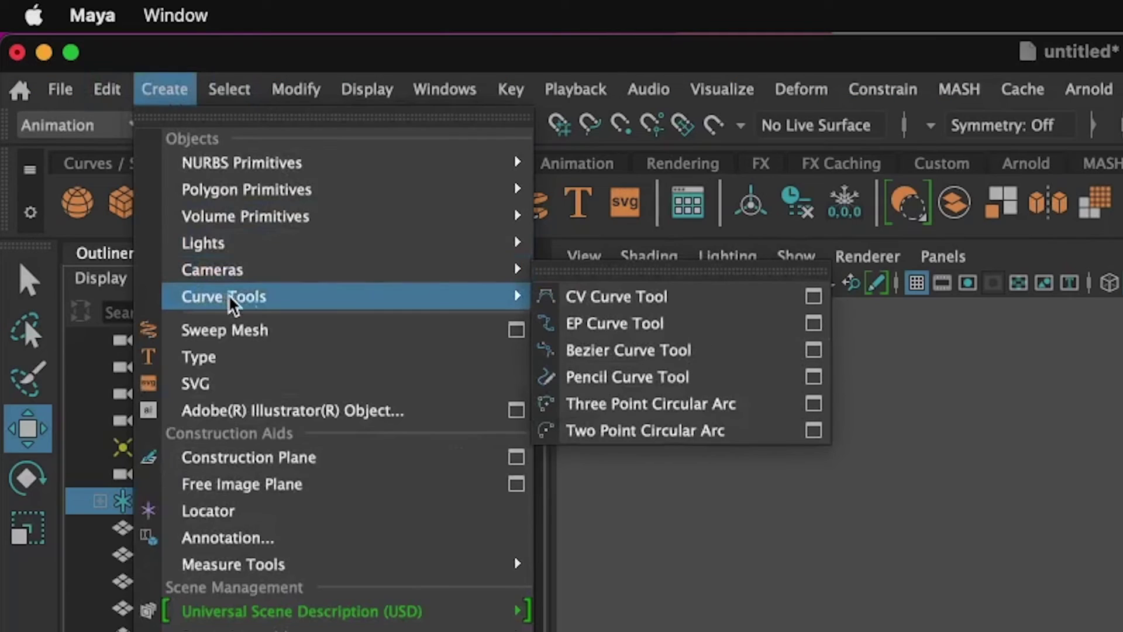
{"action": "left_click", "coordinate": [608, 324]}
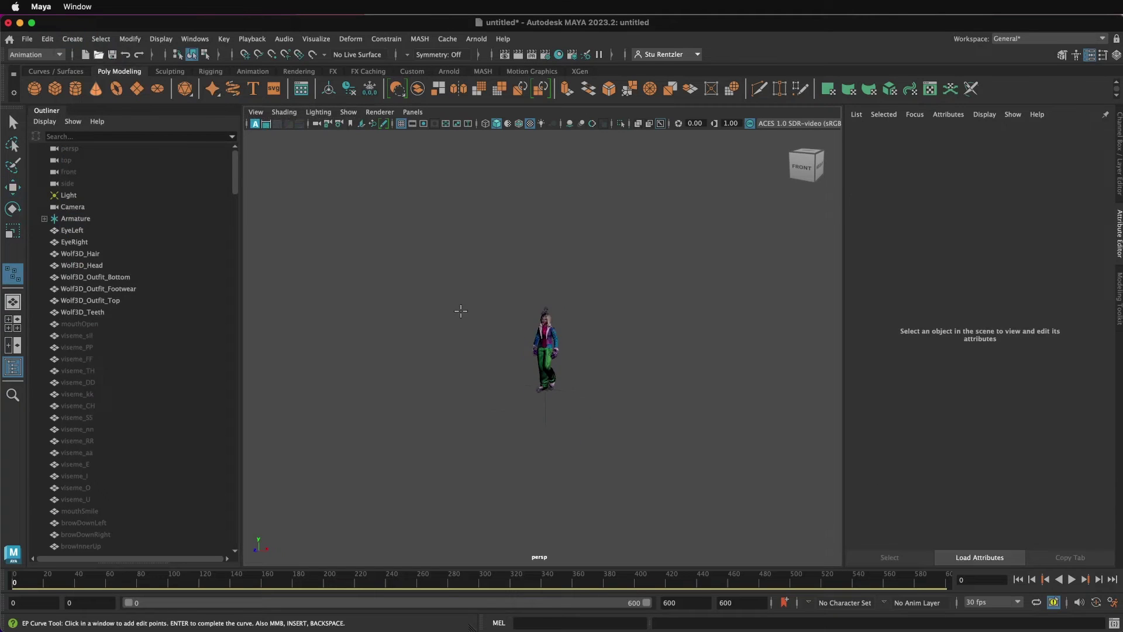
{"action": "scroll", "coordinate": [460, 316], "scroll_direction": "down", "scroll_amount": 2}
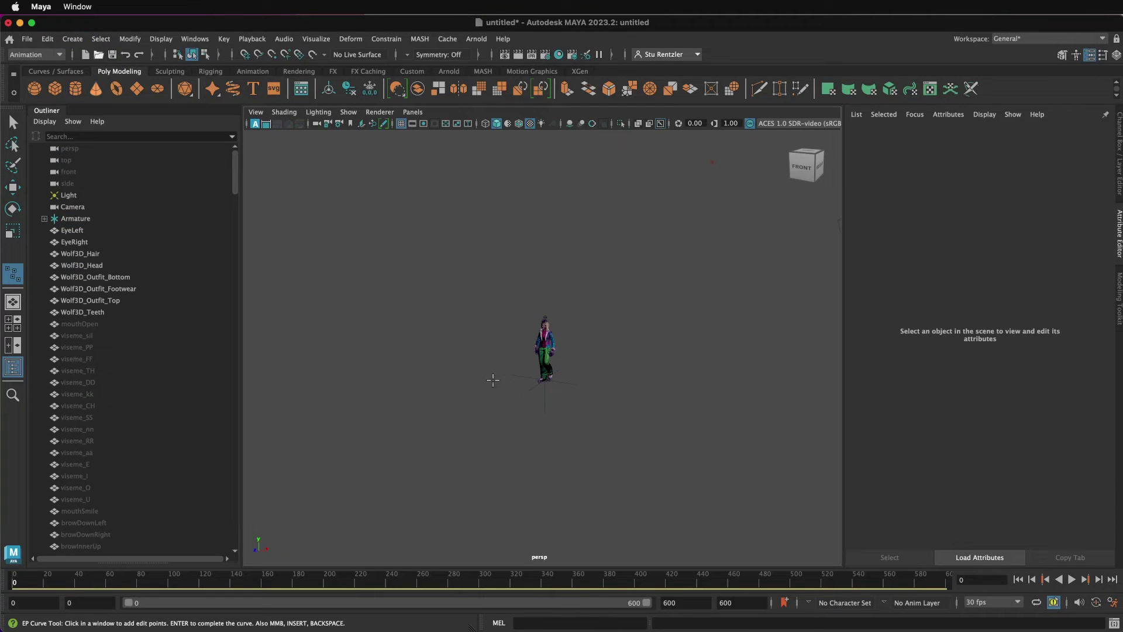
{"action": "left_click", "coordinate": [470, 381]}
{"action": "left_click", "coordinate": [439, 395]}
{"action": "left_click", "coordinate": [485, 452]}
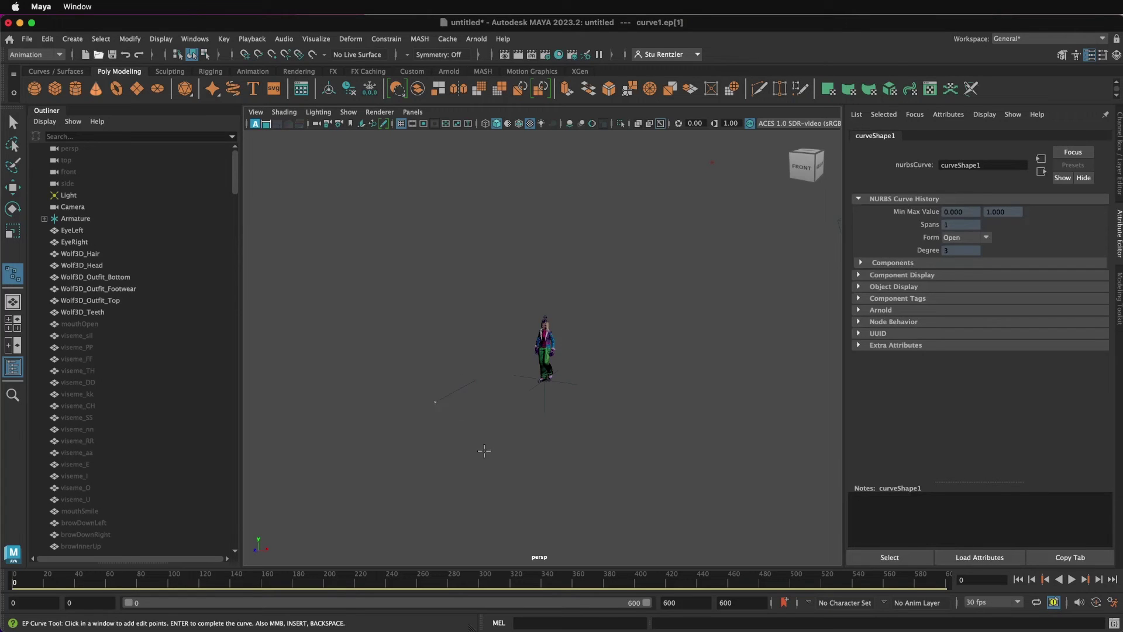
{"action": "left_click", "coordinate": [756, 384]}
Step: From a top-down view, add four more edit points to the winding path and finish the curve
{"action": "mouse_move", "coordinate": [554, 484]}
{"action": "left_mouse_down", "text": "alt"}
{"action": "mouse_move", "coordinate": [499, 519]}
{"action": "mouse_move", "coordinate": [513, 507]}
{"action": "mouse_move", "coordinate": [491, 468]}
{"action": "mouse_move", "coordinate": [542, 471]}
{"action": "left_mouse_up", "text": "alt"}
{"action": "left_click", "coordinate": [438, 438]}
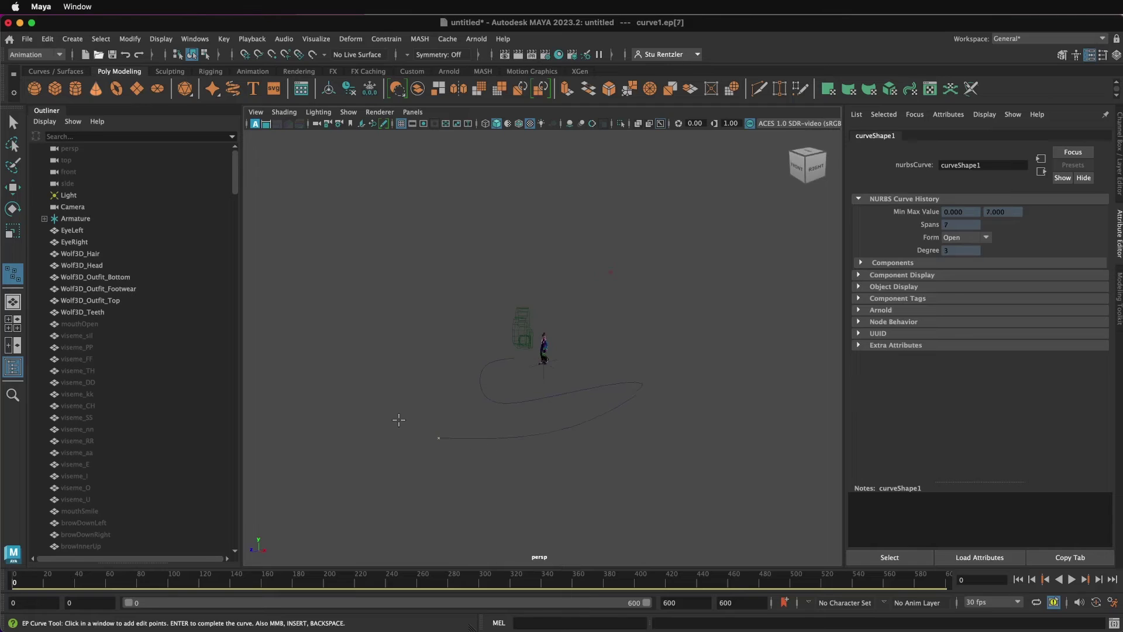
{"action": "left_click", "coordinate": [369, 389]}
{"action": "left_click", "coordinate": [437, 364]}
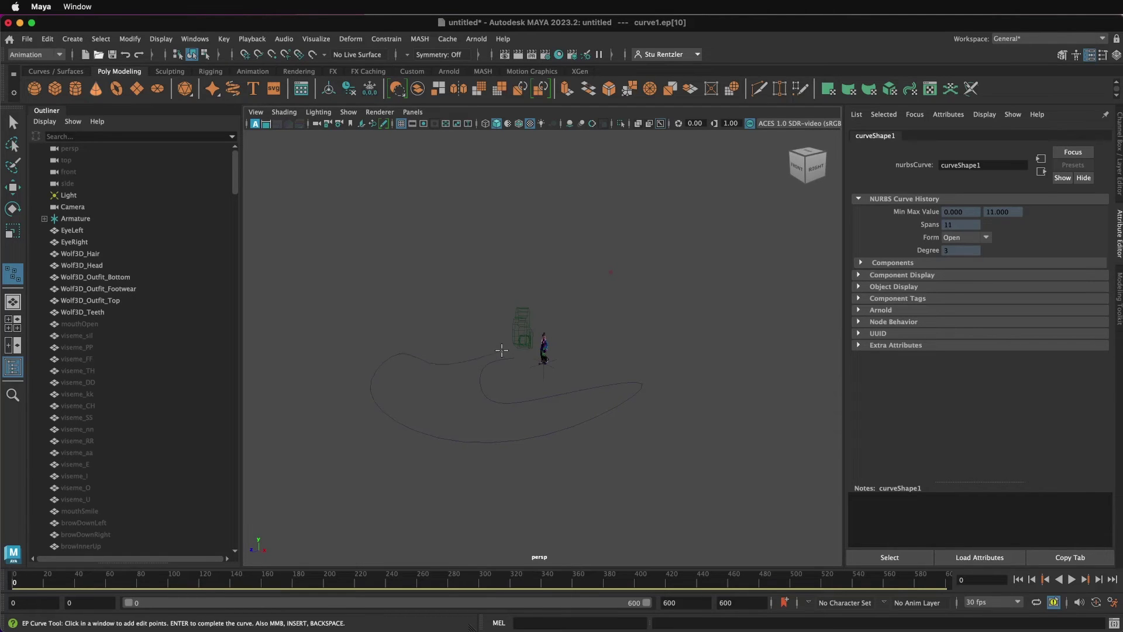
{"action": "left_click", "coordinate": [501, 350]}
{"action": "key", "text": "q"}
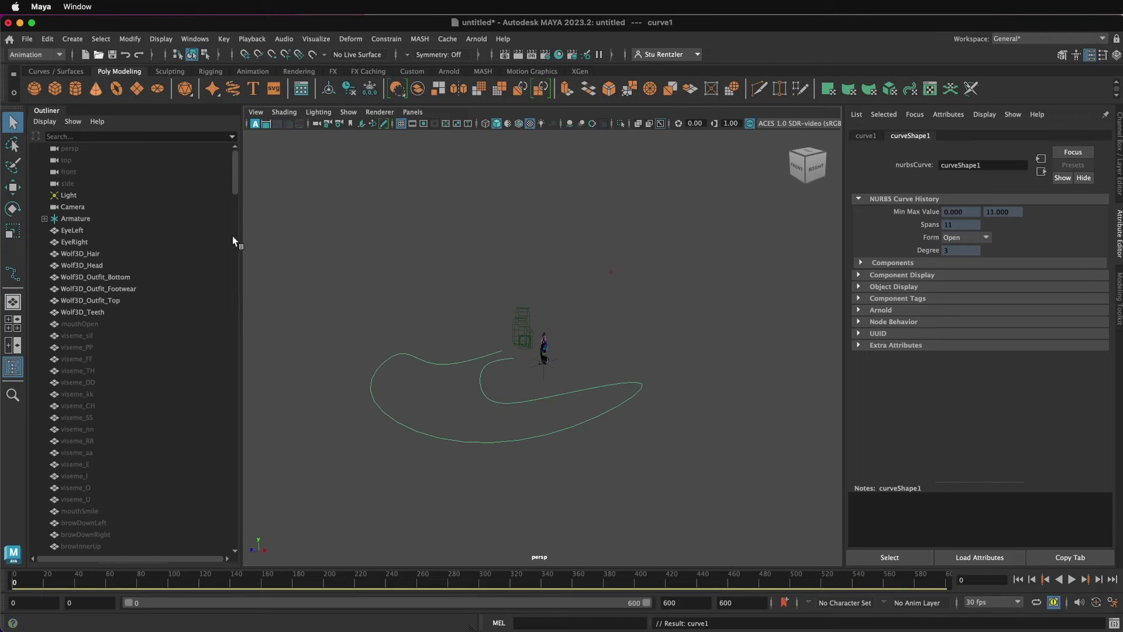
Step: Switch to the Modeling menu set, close the curve with Curves > Open/Close, and deselect
{"action": "left_click", "coordinate": [34, 55]}
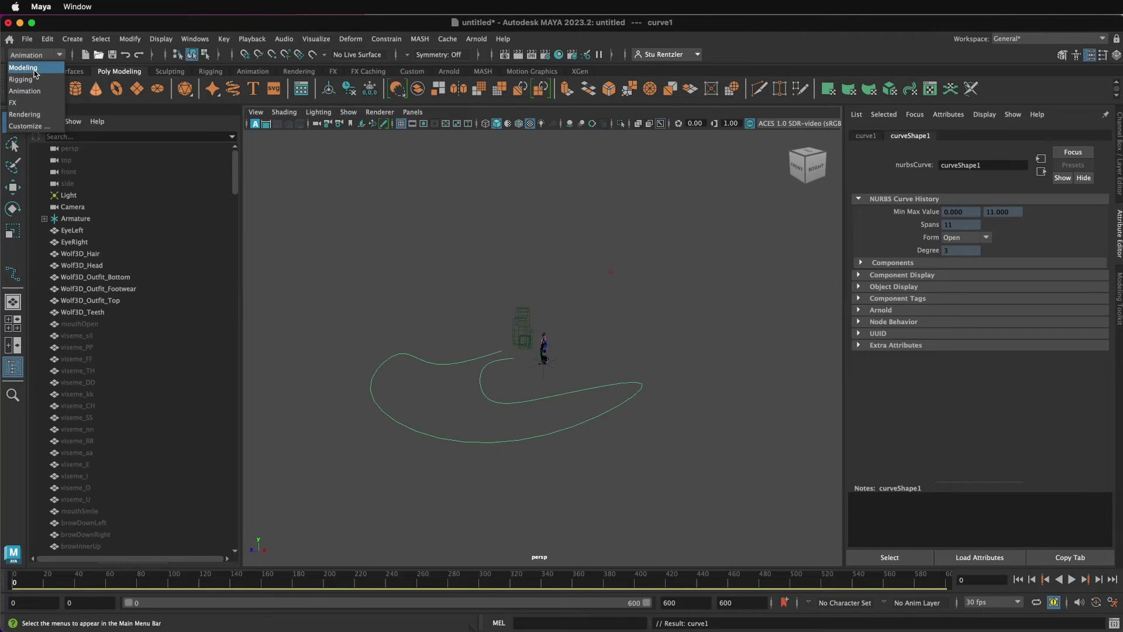
{"action": "left_click", "coordinate": [33, 69]}
{"action": "left_click", "coordinate": [390, 40]}
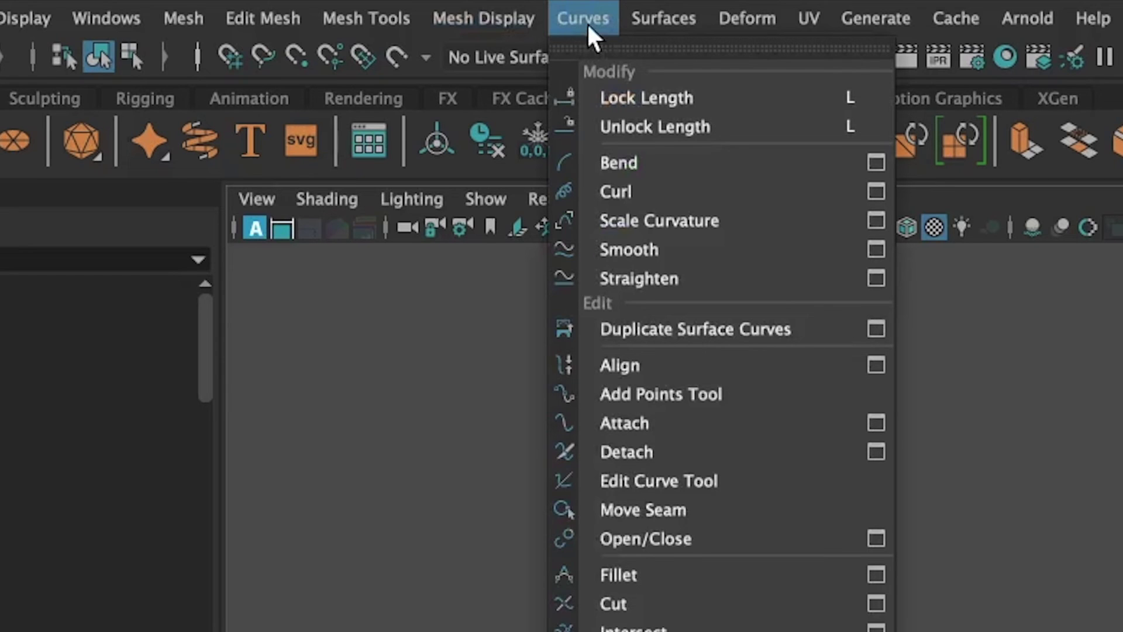
{"action": "left_click", "coordinate": [650, 537]}
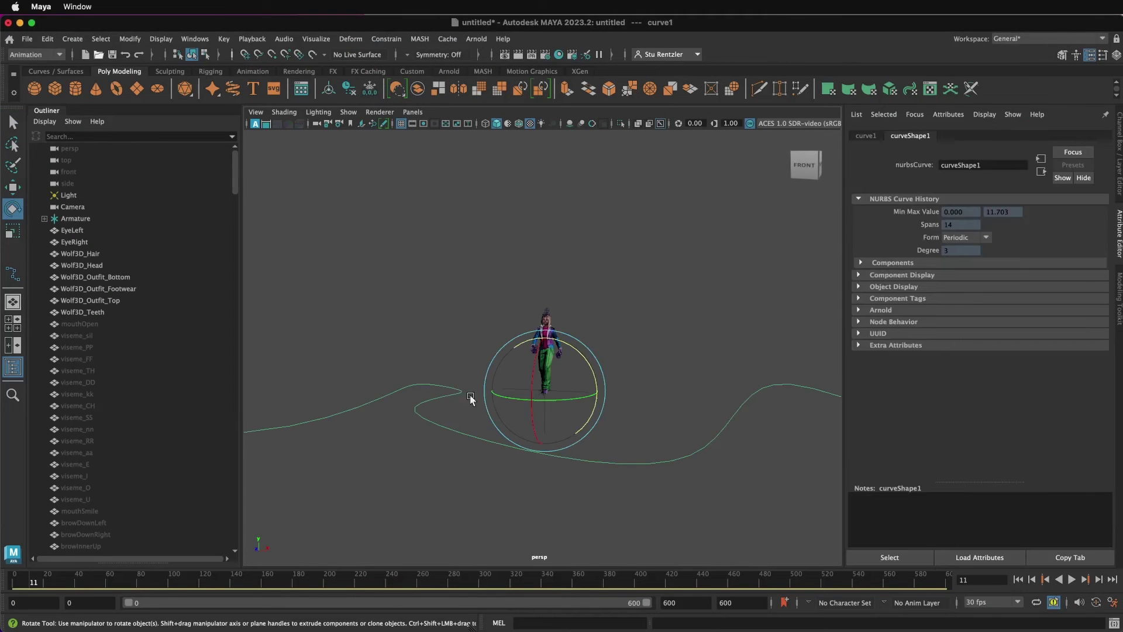
{"action": "left_click", "coordinate": [587, 397]}
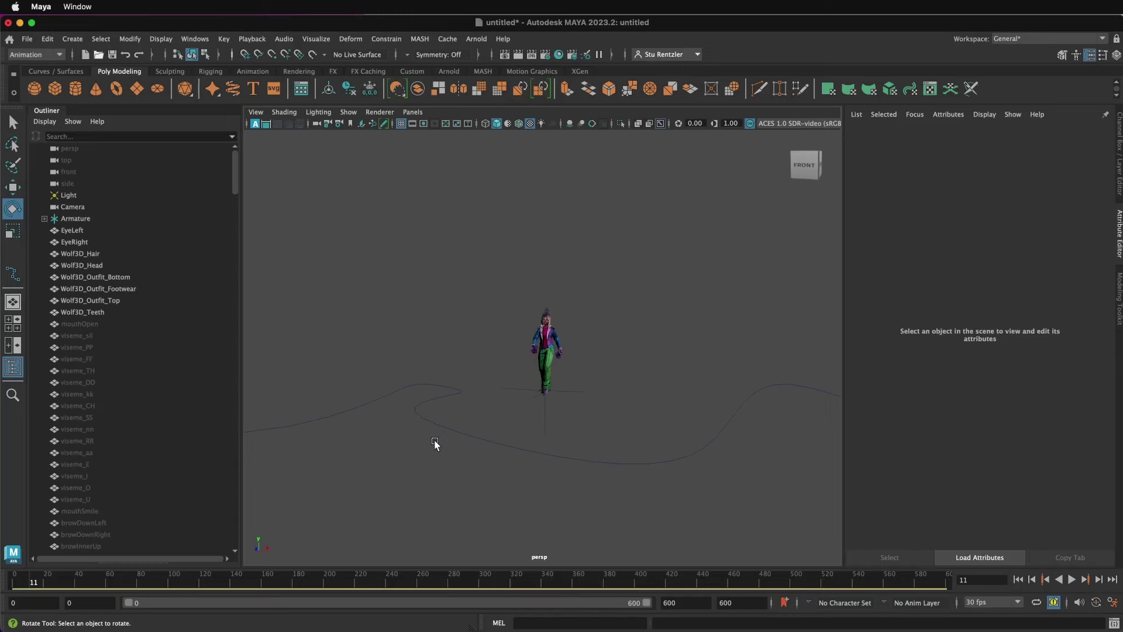
Step: Create a polygon cube, move it forward along Z, and scale it uniformly to 34.781
{"action": "left_click", "coordinate": [55, 89]}
{"action": "scroll", "coordinate": [526, 423], "scroll_direction": "down", "scroll_amount": 3}
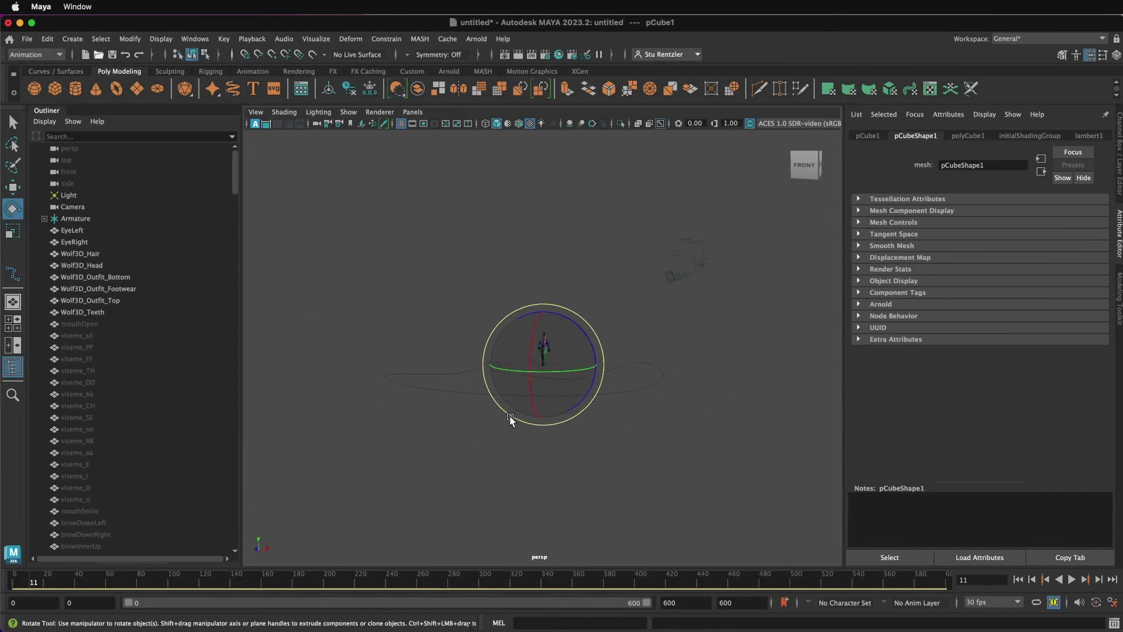
{"action": "scroll", "coordinate": [510, 419], "scroll_direction": "up", "scroll_amount": 3}
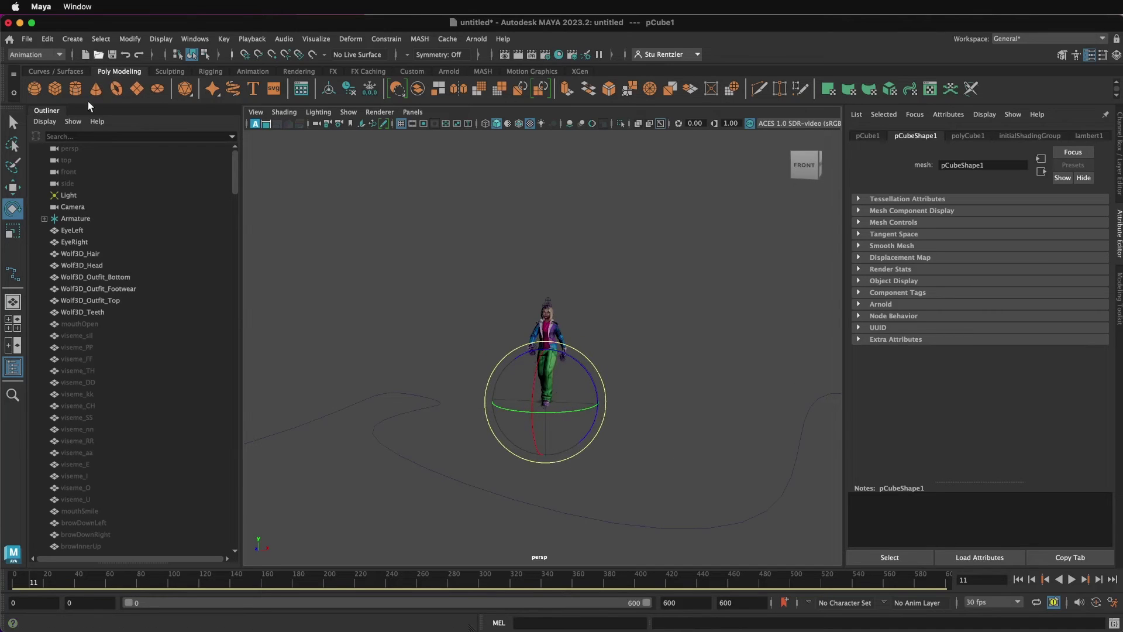
{"action": "left_click", "coordinate": [12, 188]}
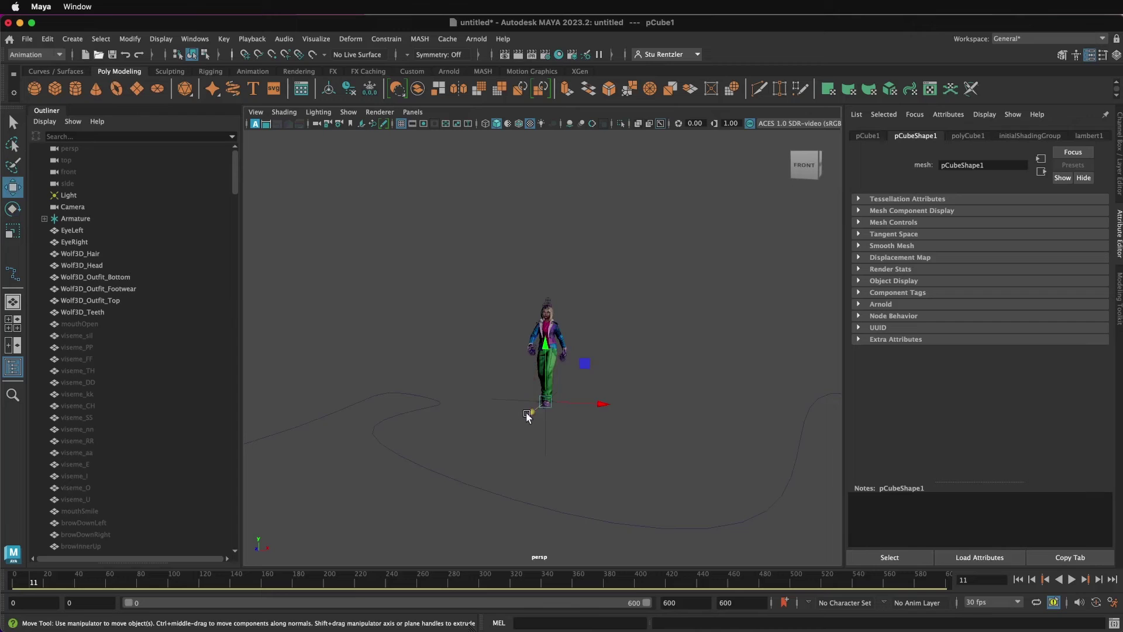
{"action": "left_click_drag", "start_coordinate": [526, 416], "coordinate": [377, 484]}
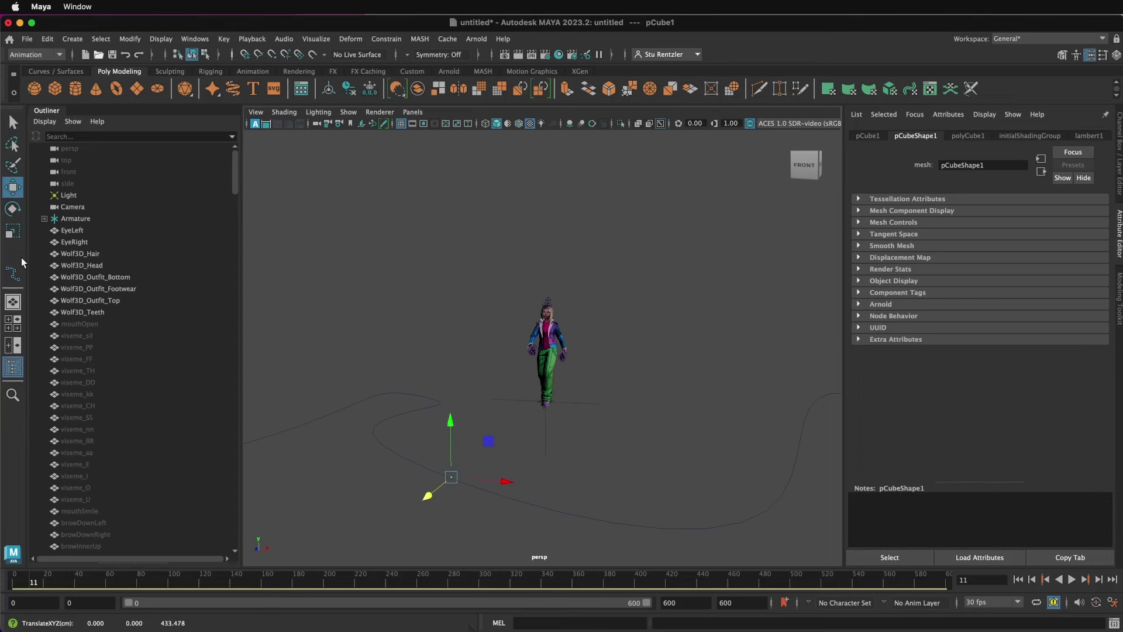
{"action": "left_click", "coordinate": [12, 231]}
{"action": "left_click_drag", "start_coordinate": [451, 477], "coordinate": [474, 473]}
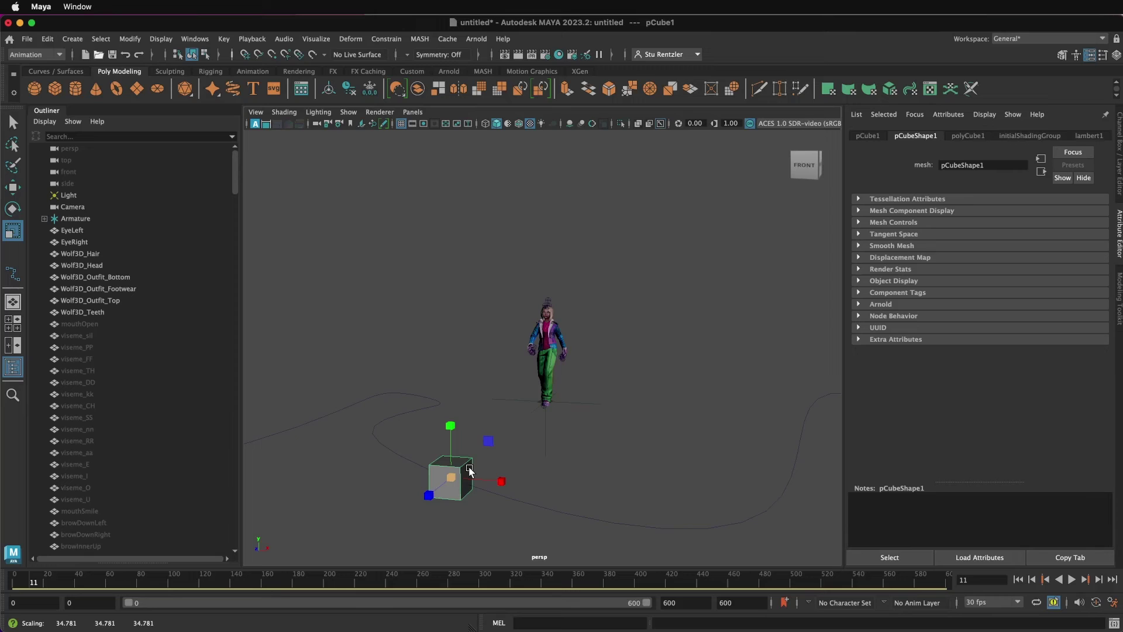
{"action": "key", "text": "w"}
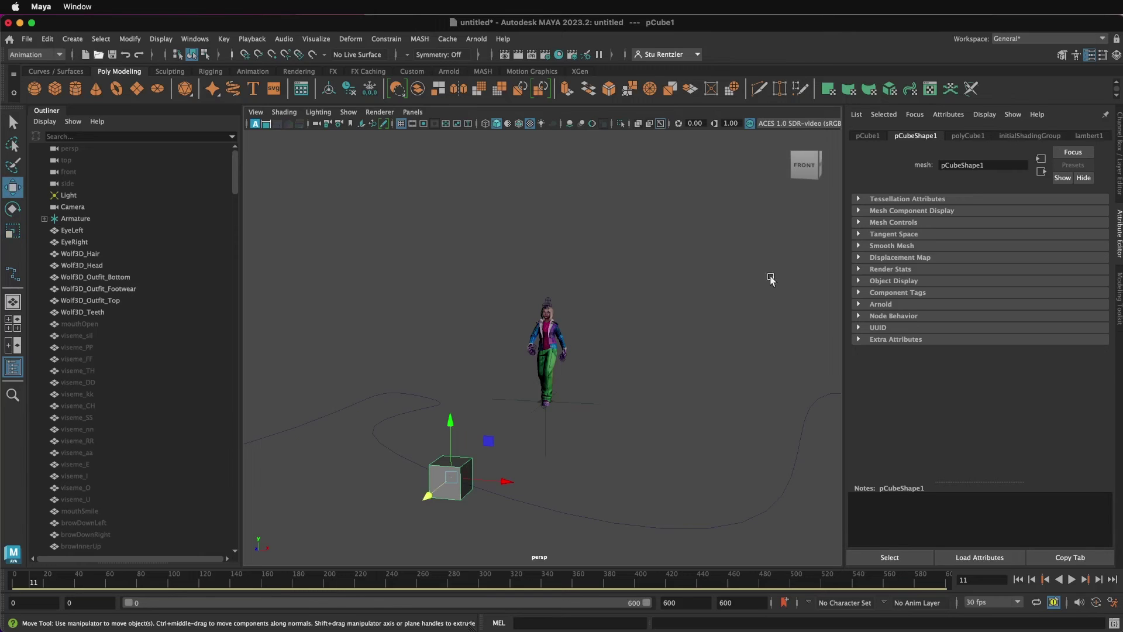
Step: Turn off the cube's Render Stats options, including Visible in Refractions and Double Sided
{"action": "left_click", "coordinate": [869, 136]}
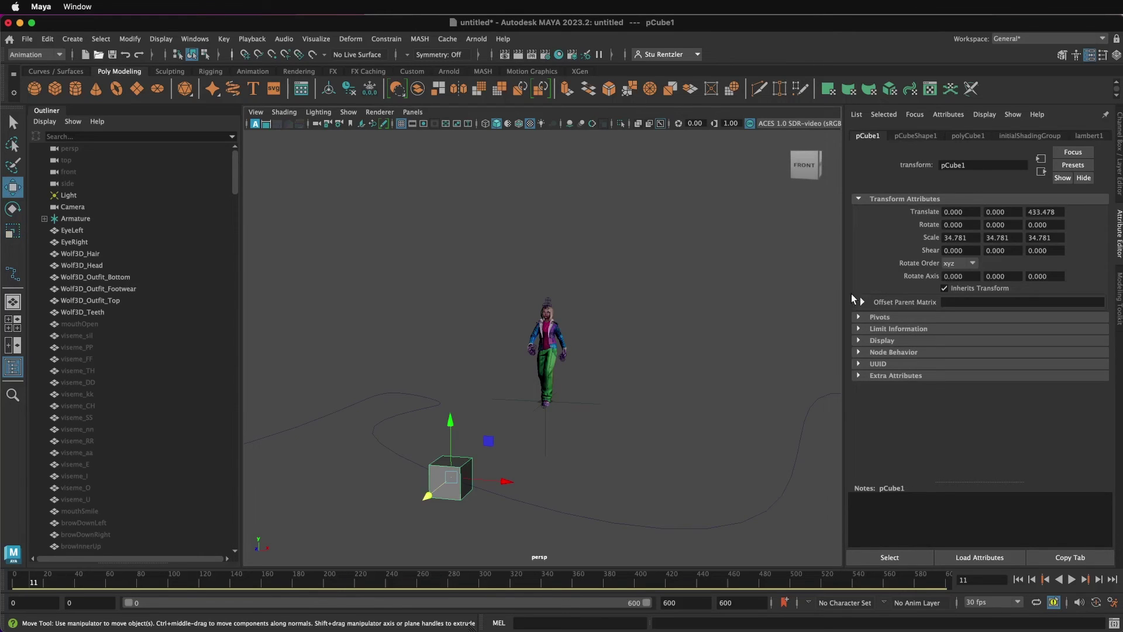
{"action": "left_click", "coordinate": [907, 137]}
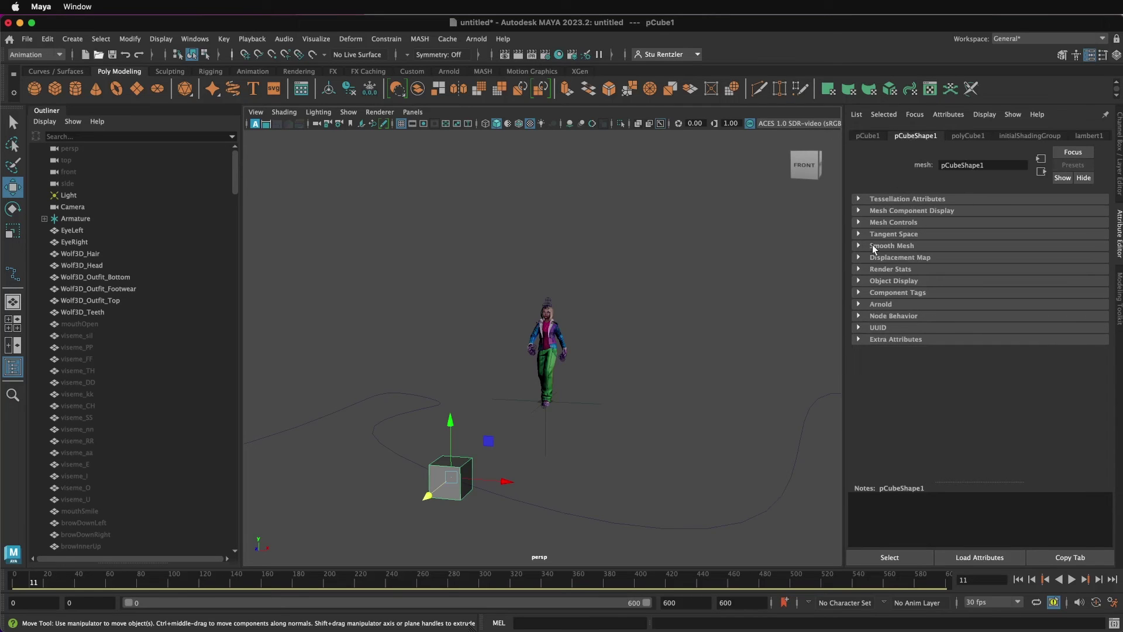
{"action": "left_click", "coordinate": [860, 270]}
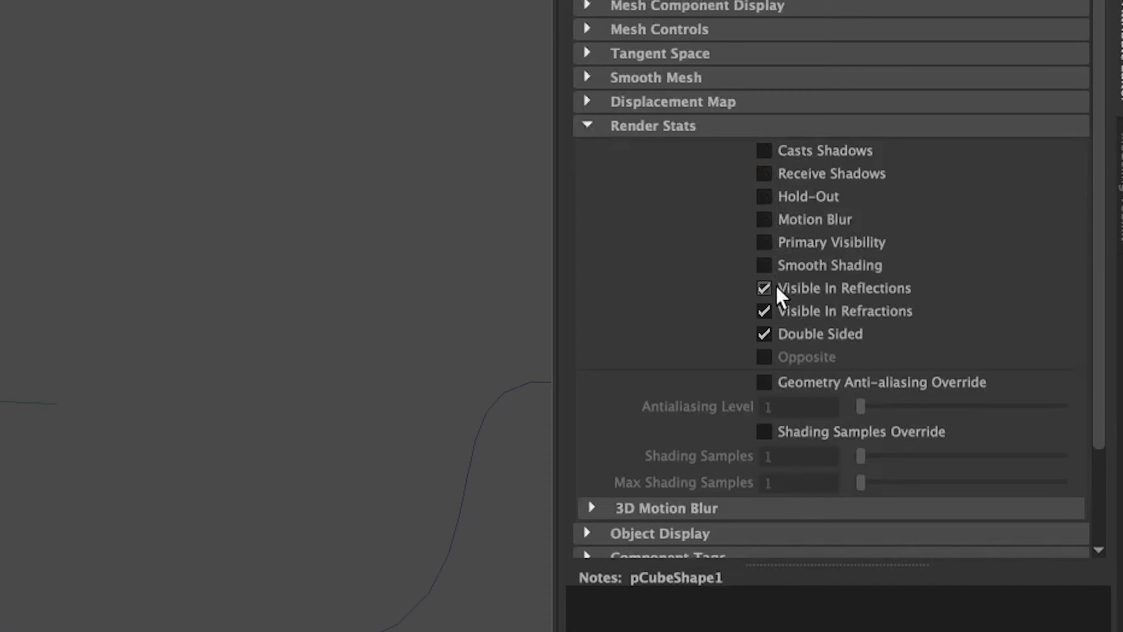
{"action": "left_click", "coordinate": [765, 310]}
{"action": "left_click", "coordinate": [766, 333]}
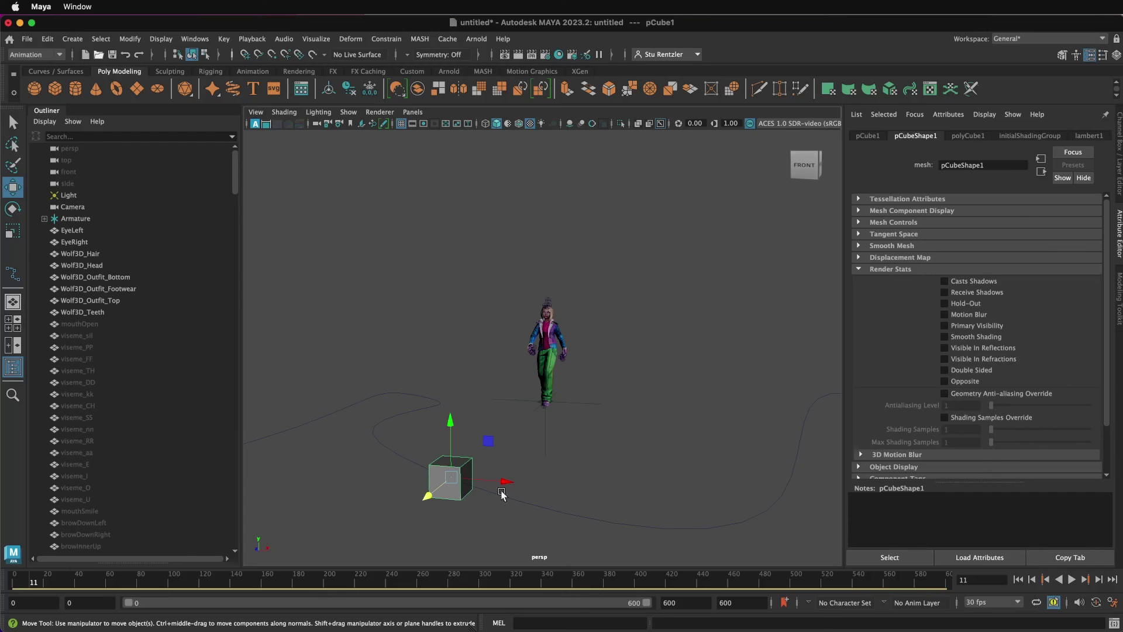
Step: Raise the cube and move it back along Z
{"action": "left_click", "coordinate": [501, 489]}
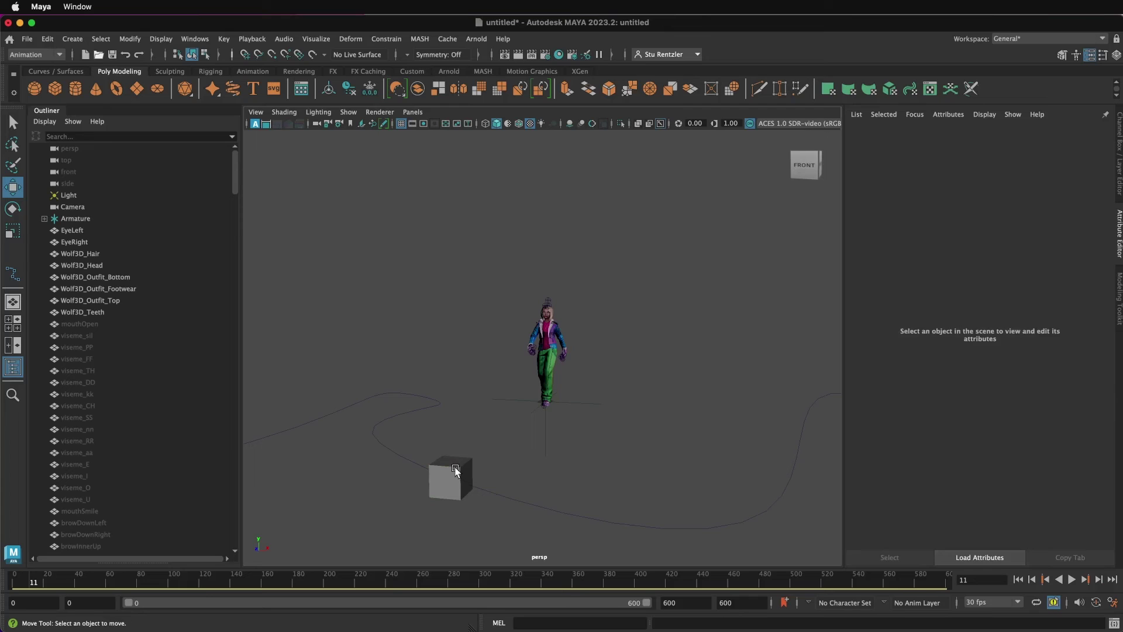
{"action": "left_click", "coordinate": [466, 466]}
{"action": "left_click_drag", "start_coordinate": [450, 450], "coordinate": [449, 386]}
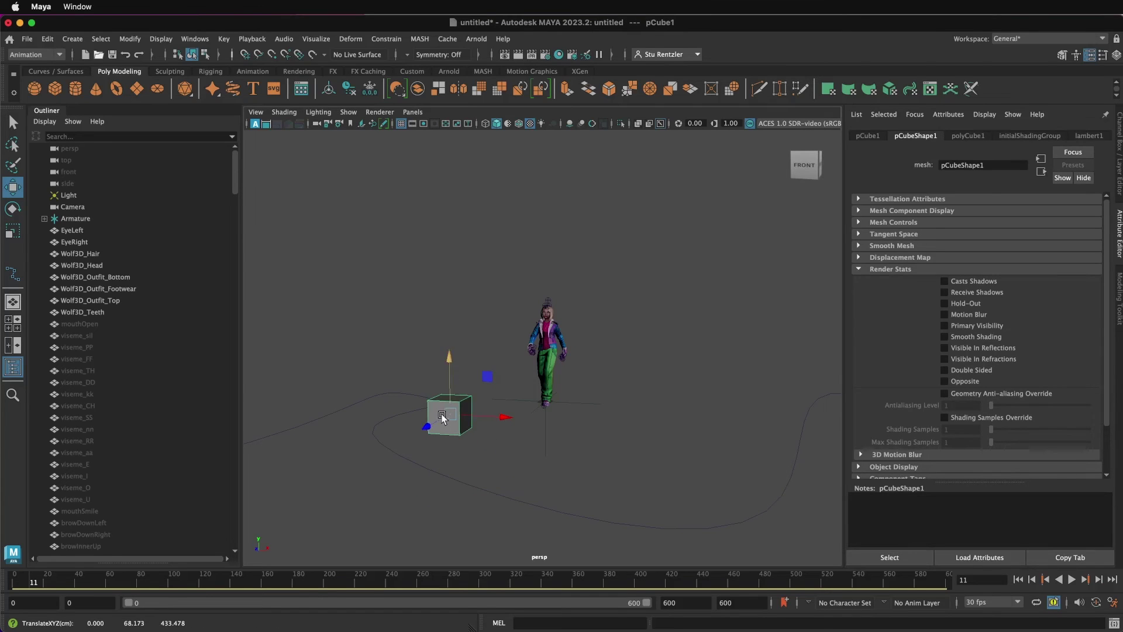
{"action": "left_click_drag", "start_coordinate": [437, 424], "coordinate": [465, 409]}
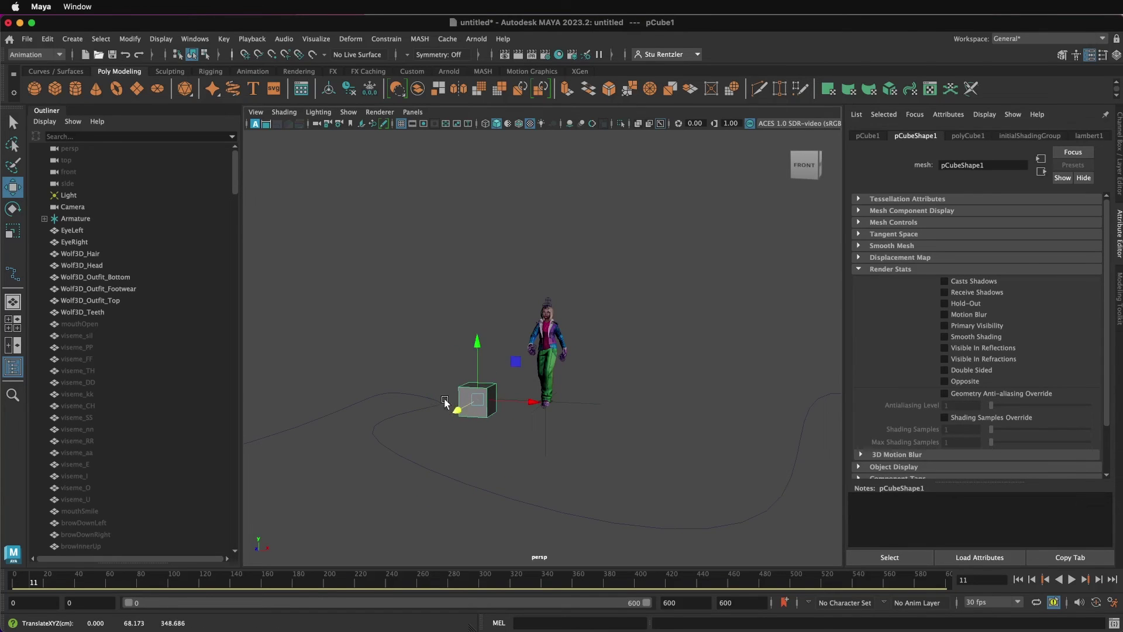
Step: Attach the cube to curve1 as a motion path and scrub to check its travel
{"action": "left_click", "coordinate": [405, 414]}
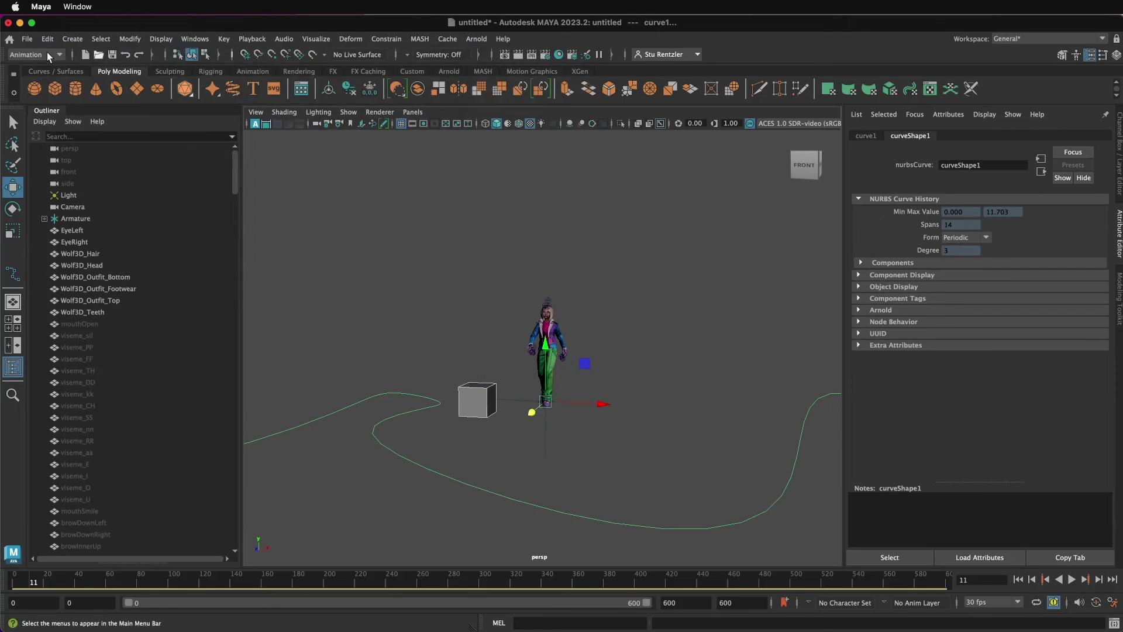
{"action": "left_click", "coordinate": [387, 38]}
{"action": "mouse_move", "coordinate": [422, 154]}
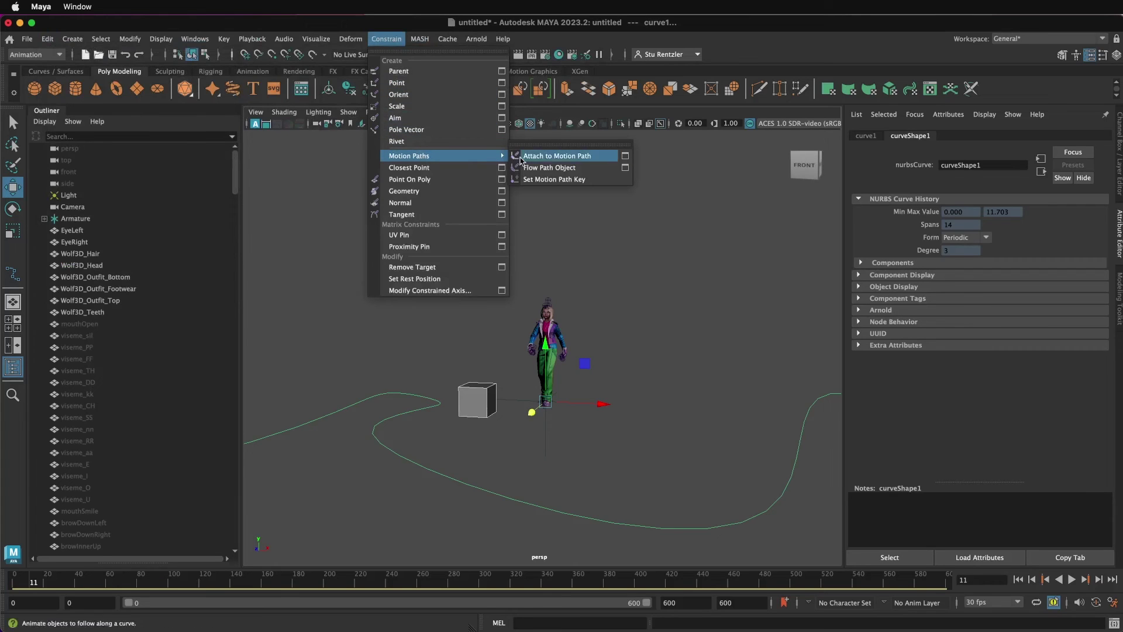
{"action": "left_click", "coordinate": [571, 158]}
{"action": "mouse_move", "coordinate": [40, 577]}
{"action": "left_mouse_down"}
{"action": "mouse_move", "coordinate": [282, 589]}
{"action": "mouse_move", "coordinate": [37, 580]}
{"action": "left_mouse_up"}
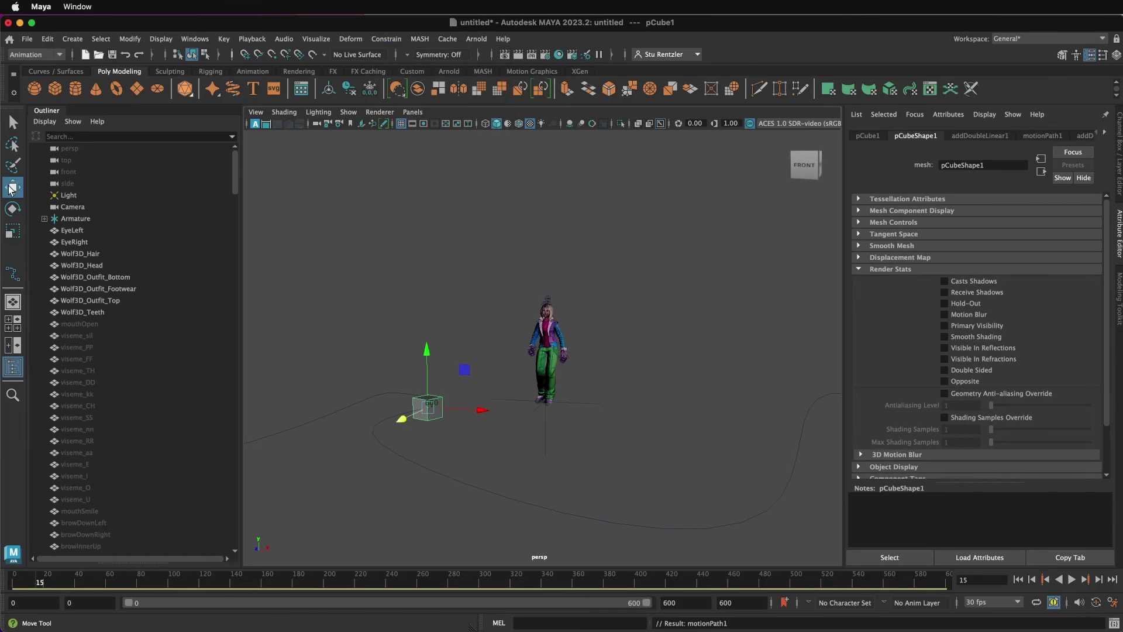
Step: Move the character's Armature so it stands on top of the cube
{"action": "left_click", "coordinate": [575, 404]}
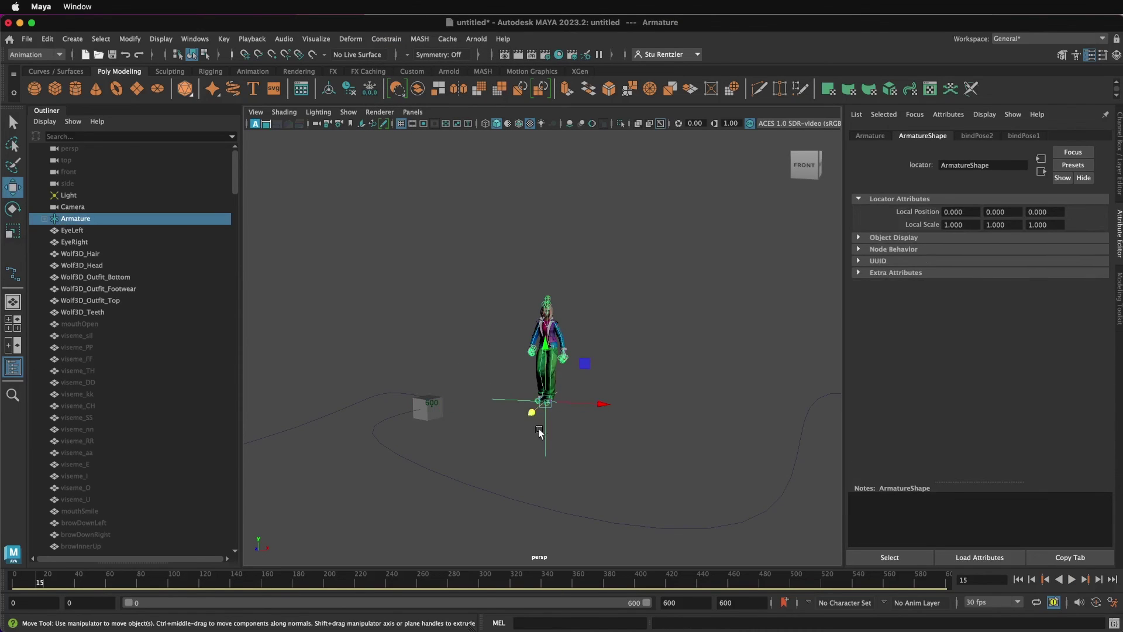
{"action": "left_click_drag", "start_coordinate": [547, 411], "coordinate": [459, 466]}
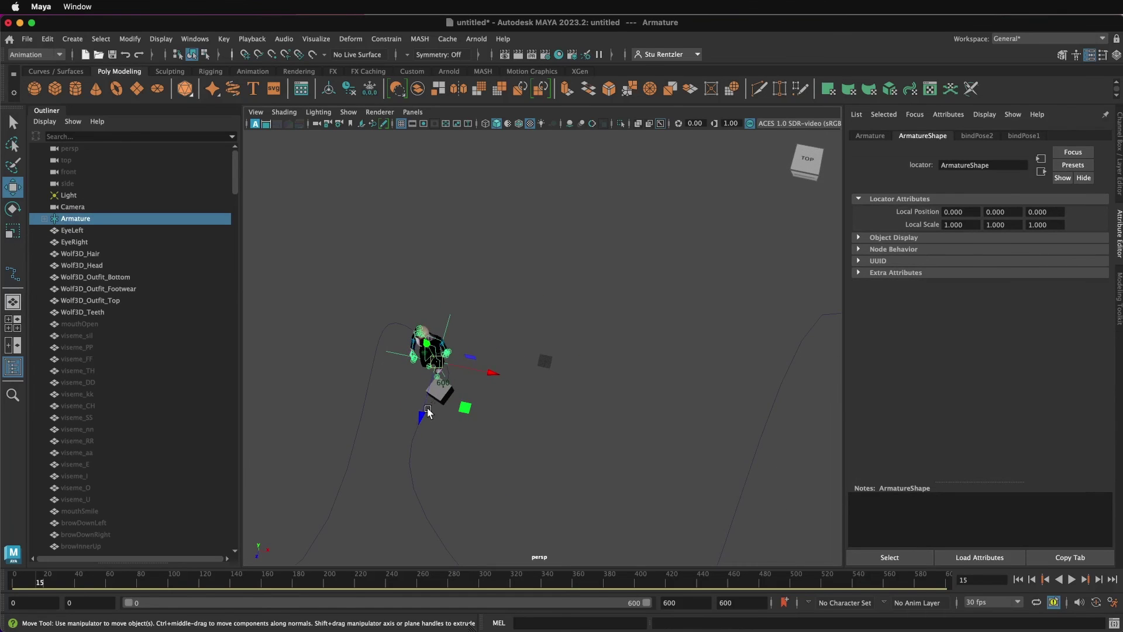
{"action": "left_click_drag", "start_coordinate": [427, 411], "coordinate": [414, 444]}
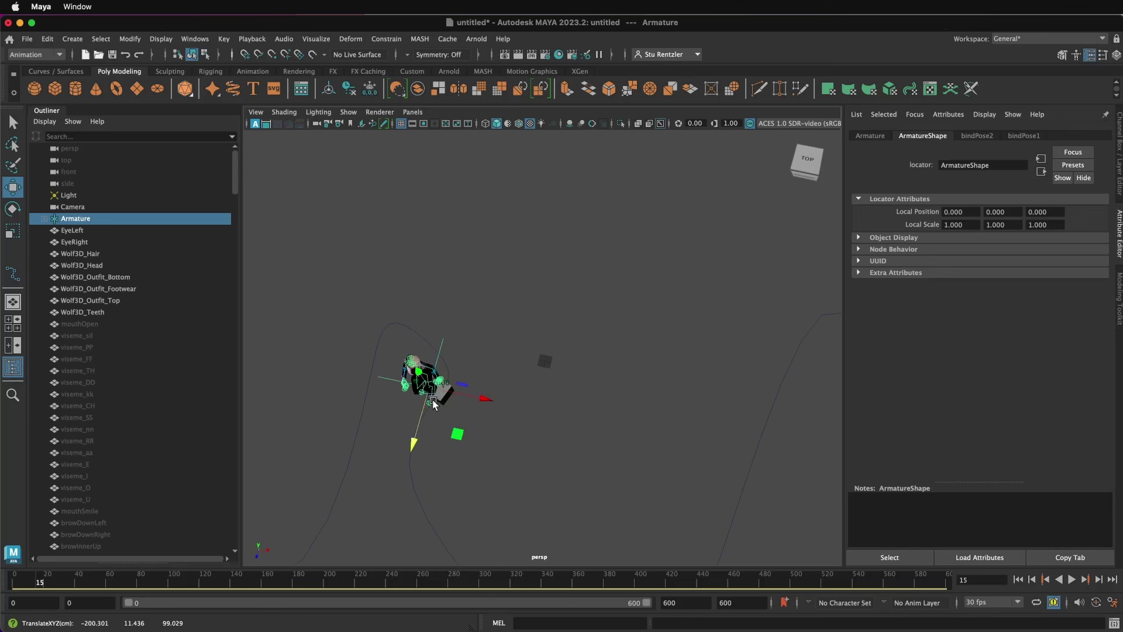
{"action": "mouse_move", "coordinate": [433, 403]}
{"action": "left_mouse_down"}
{"action": "mouse_move", "coordinate": [474, 403]}
{"action": "mouse_move", "coordinate": [442, 391]}
{"action": "mouse_move", "coordinate": [442, 404]}
{"action": "left_mouse_up"}
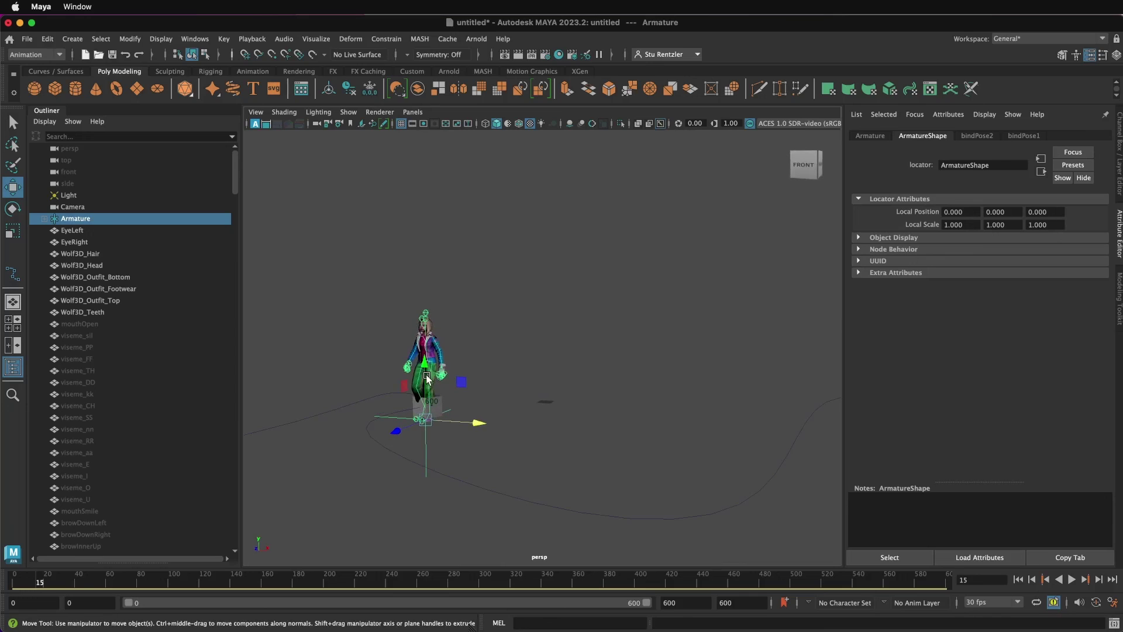
Step: Parent the Armature under pCube1
{"action": "scroll", "coordinate": [438, 406], "scroll_direction": "up", "scroll_amount": 5}
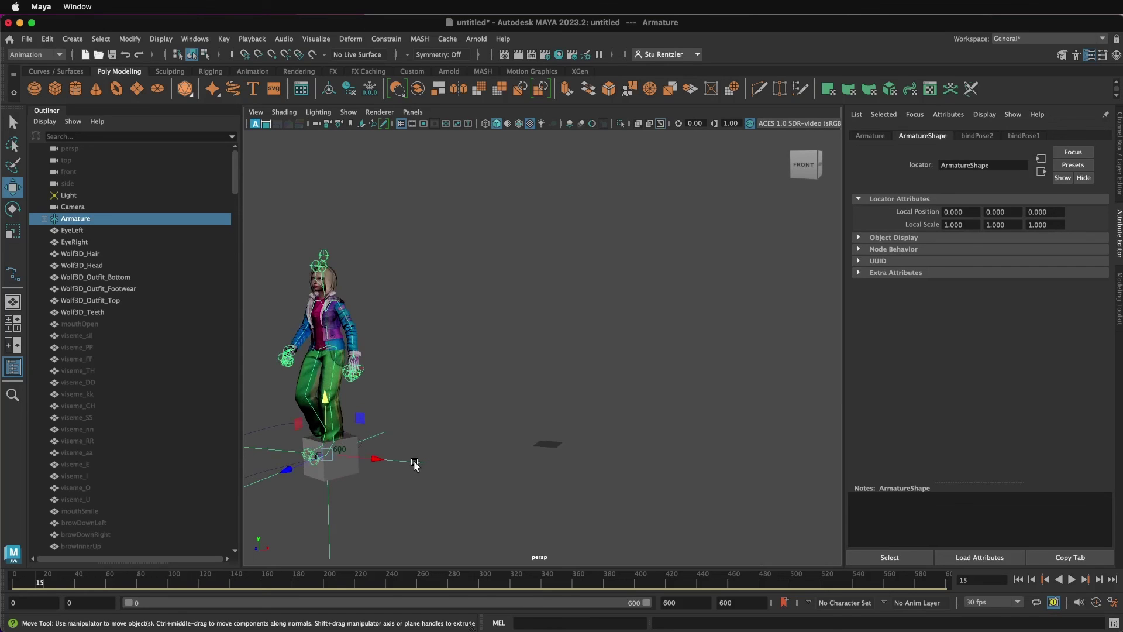
{"action": "left_click", "coordinate": [348, 477]}
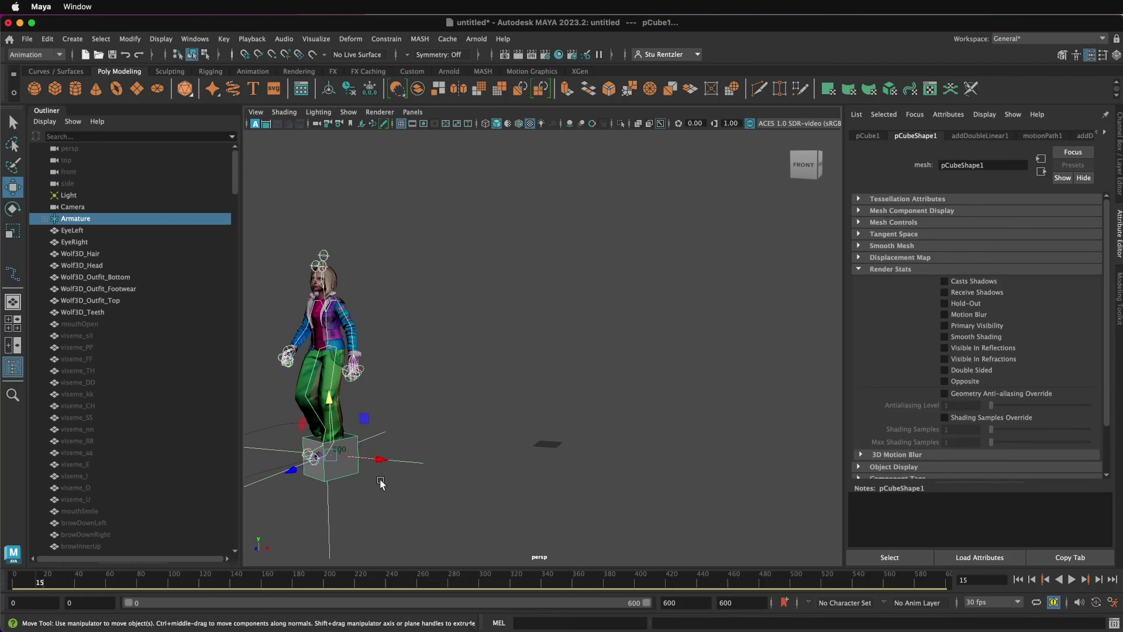
{"action": "key", "text": "p"}
{"action": "scroll", "coordinate": [342, 480], "scroll_direction": "down", "scroll_amount": 3}
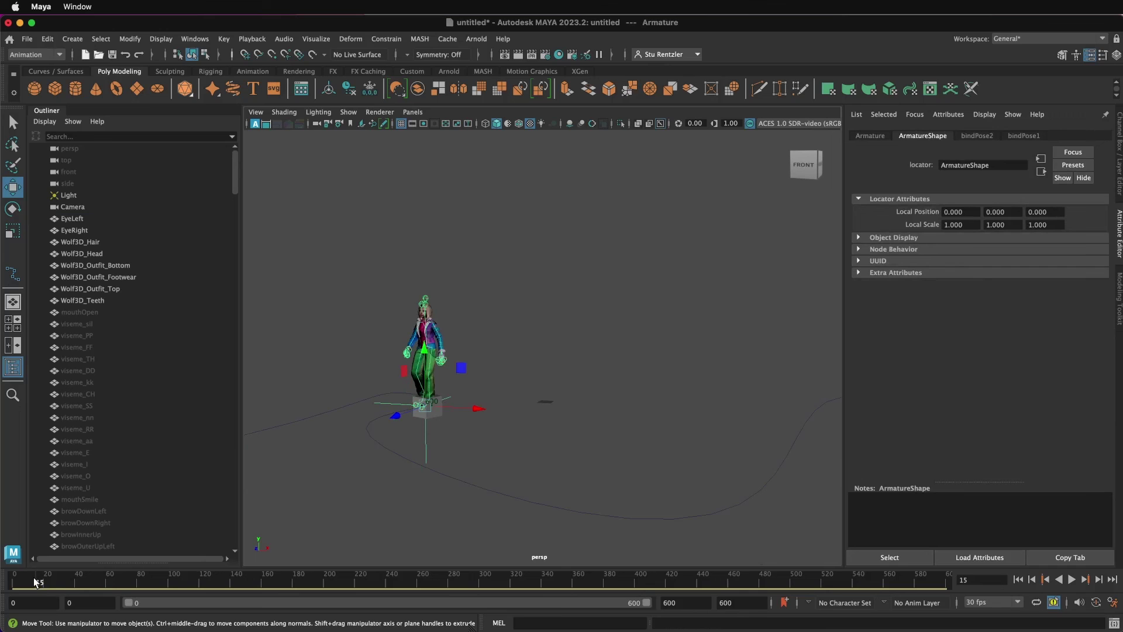
Step: Scrub the timeline to frame 252, following the character walking the looping path on the cube
{"action": "mouse_move", "coordinate": [34, 578]}
{"action": "left_mouse_down"}
{"action": "mouse_move", "coordinate": [366, 580]}
{"action": "mouse_move", "coordinate": [221, 592]}
{"action": "mouse_move", "coordinate": [99, 578]}
{"action": "mouse_move", "coordinate": [404, 603]}
{"action": "left_mouse_up"}
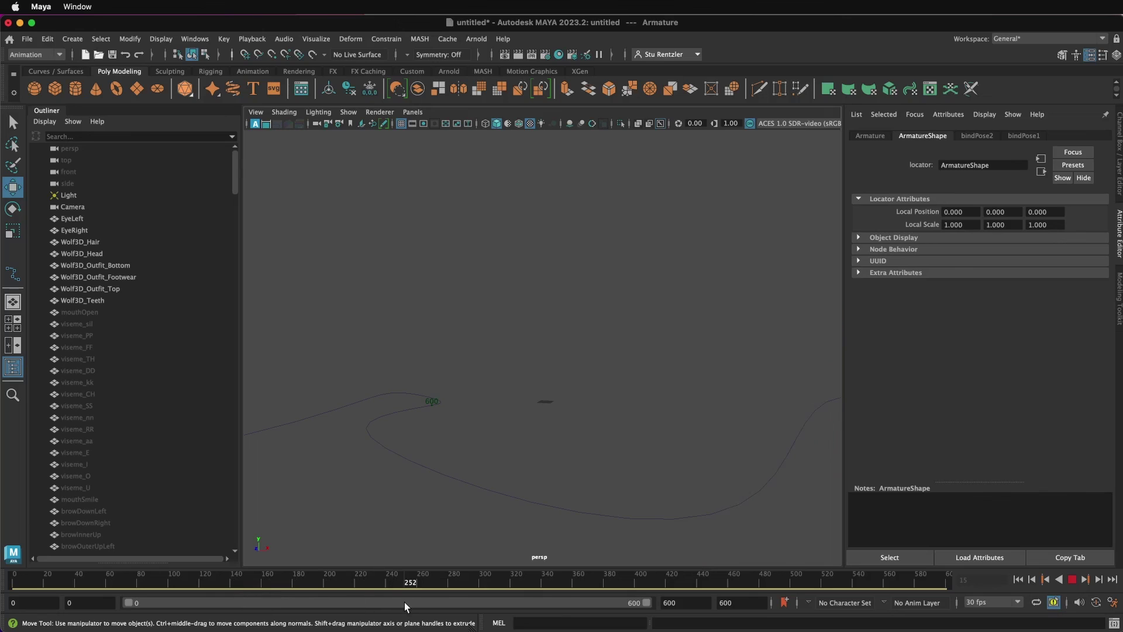
{"action": "left_click_drag", "start_coordinate": [451, 527], "coordinate": [454, 525], "text": "alt"}
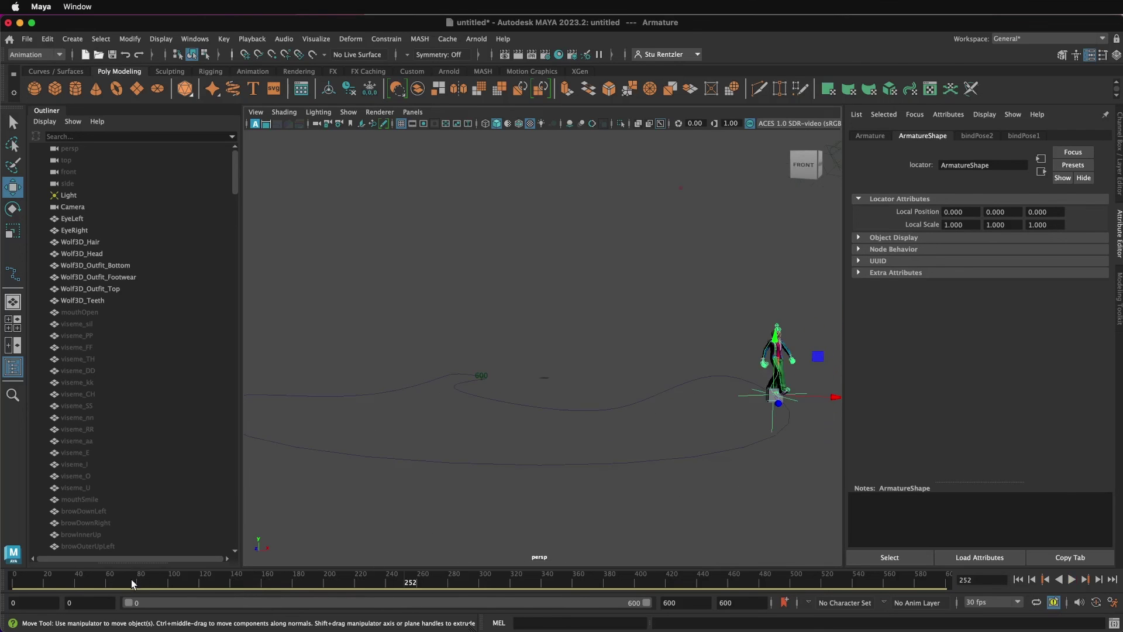